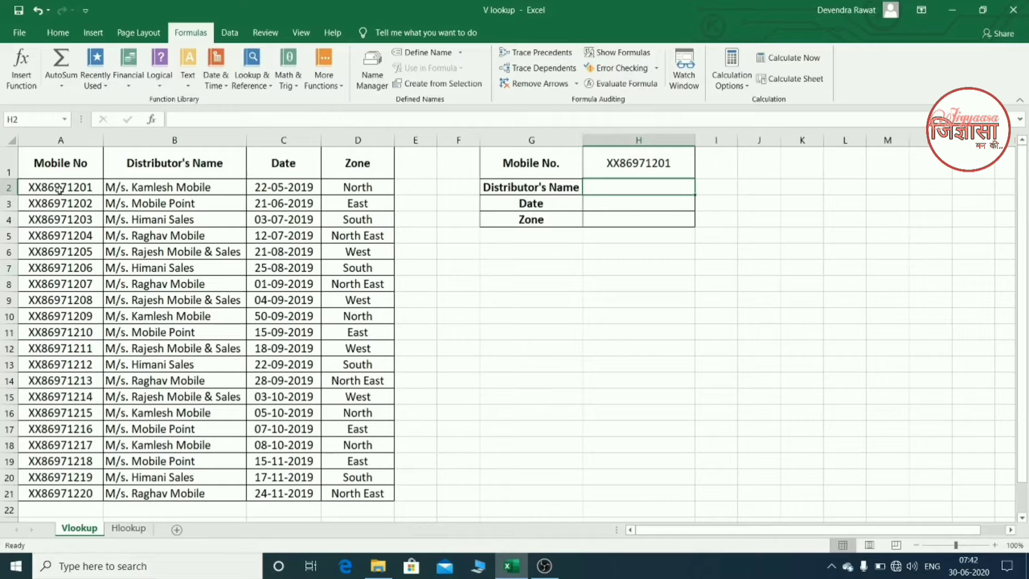
- Examine the Mobile No, Distributor's Name, Date and Zone columns and the lookup form's cells H1 to H4
click(67, 140)
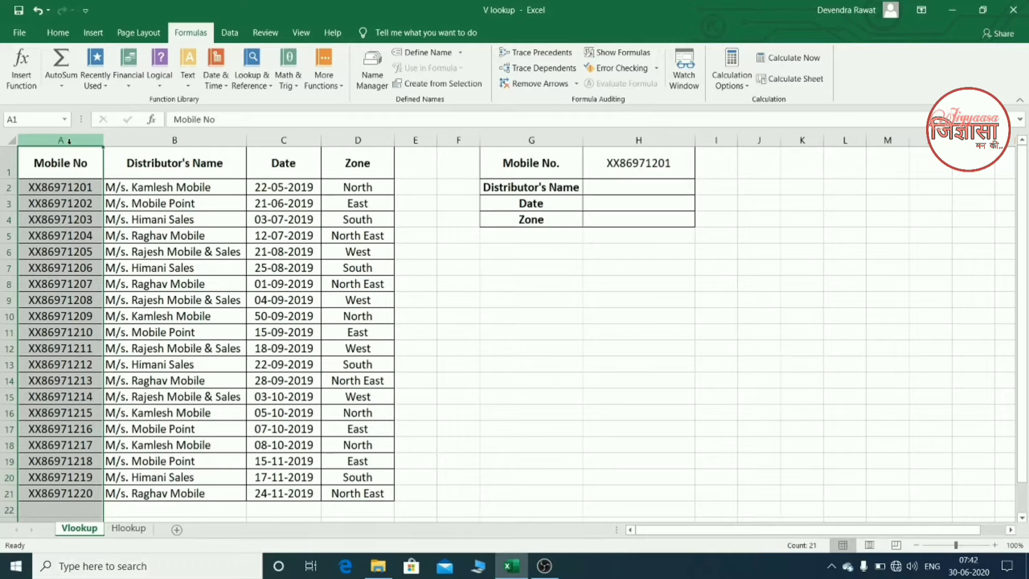
click(153, 135)
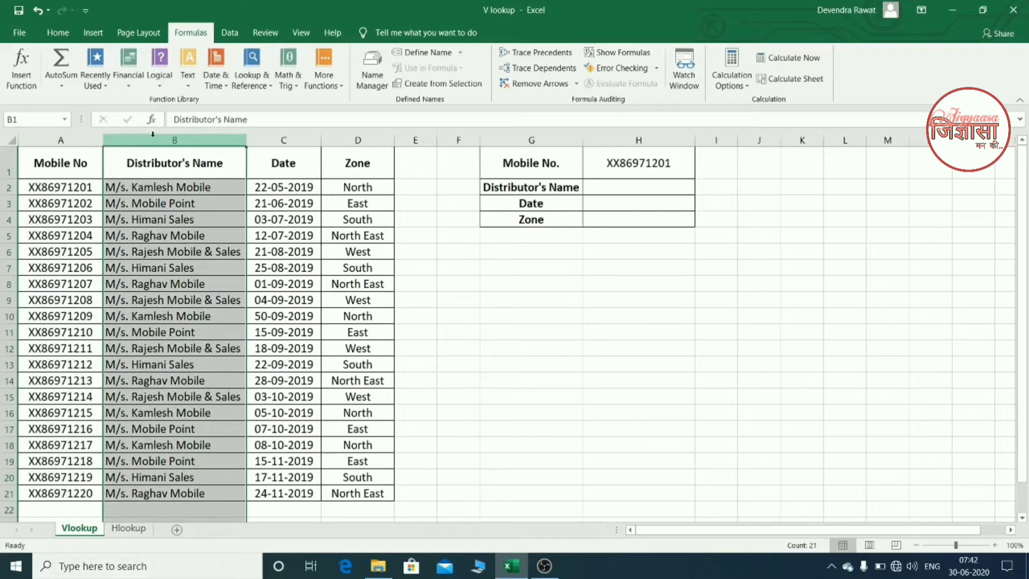
click(283, 140)
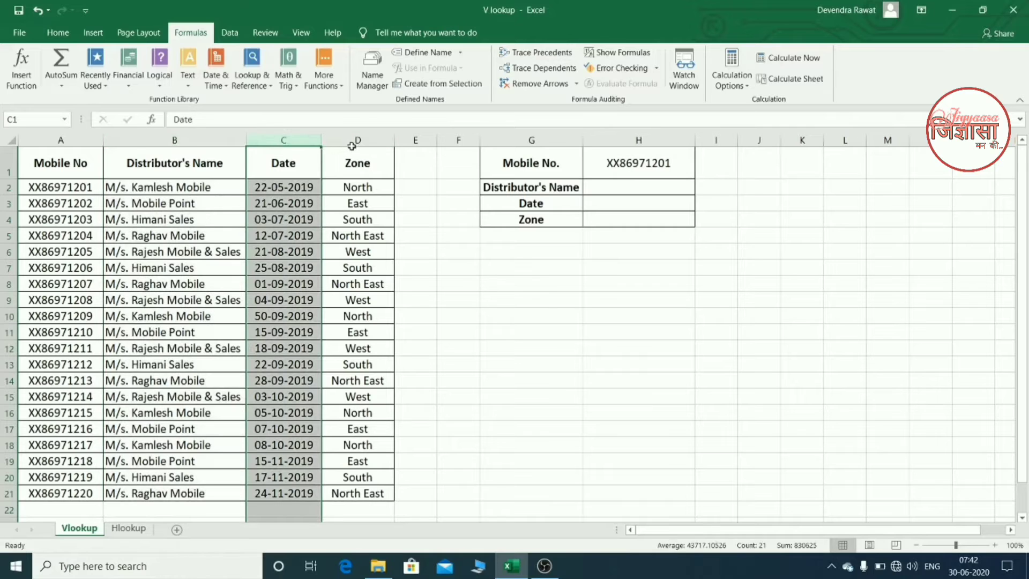
click(351, 138)
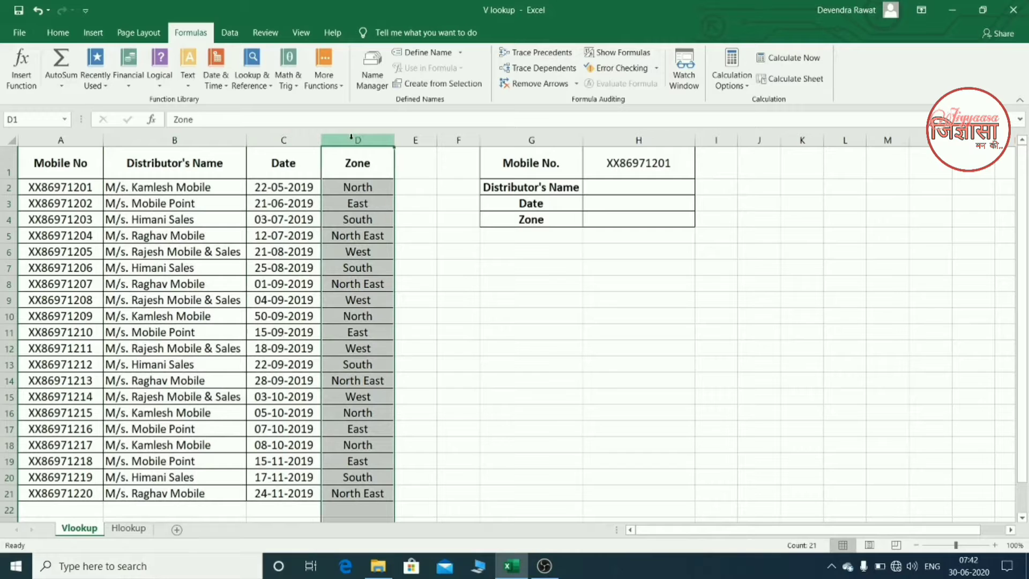
click(604, 170)
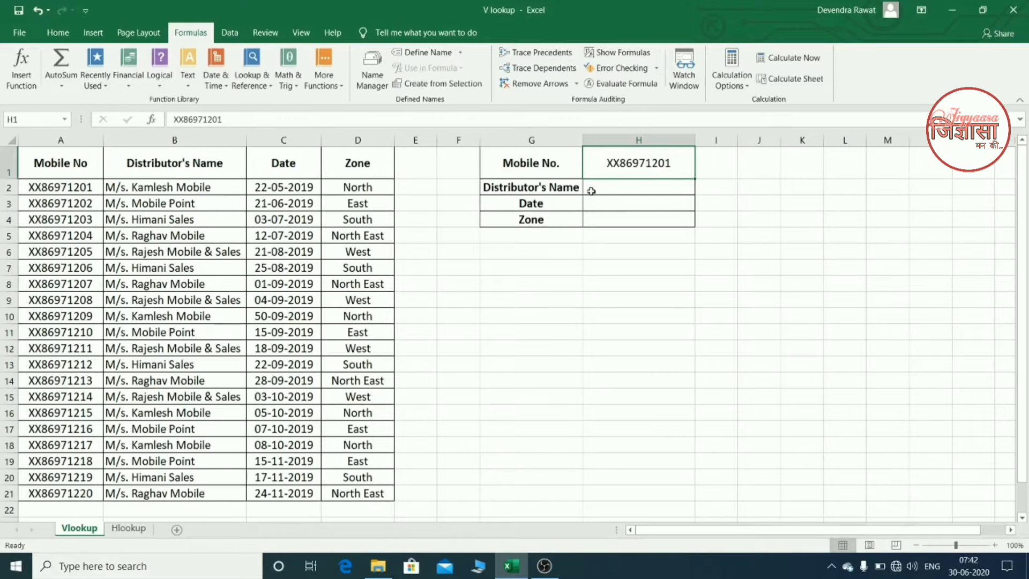
click(594, 192)
click(595, 204)
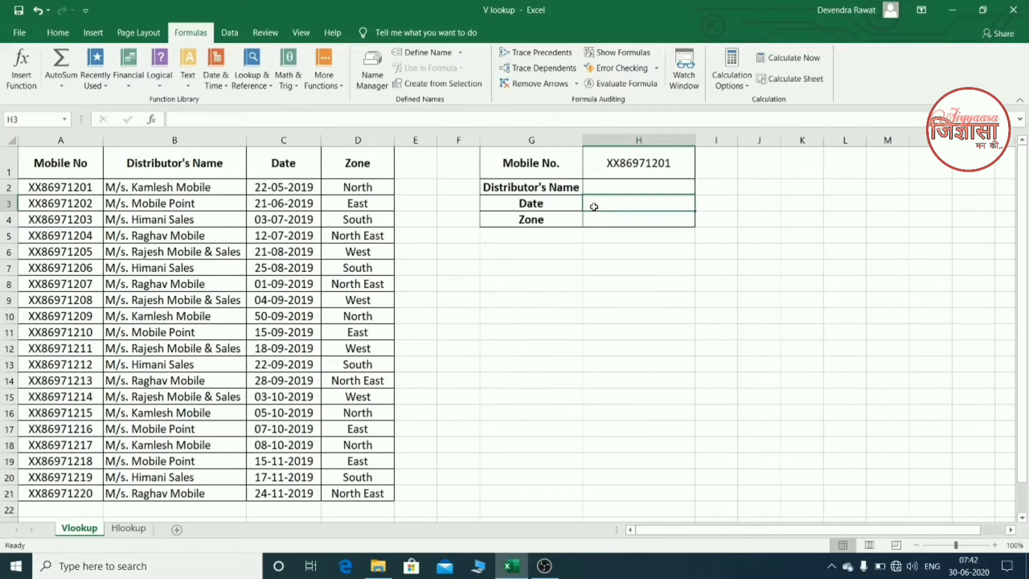
click(595, 221)
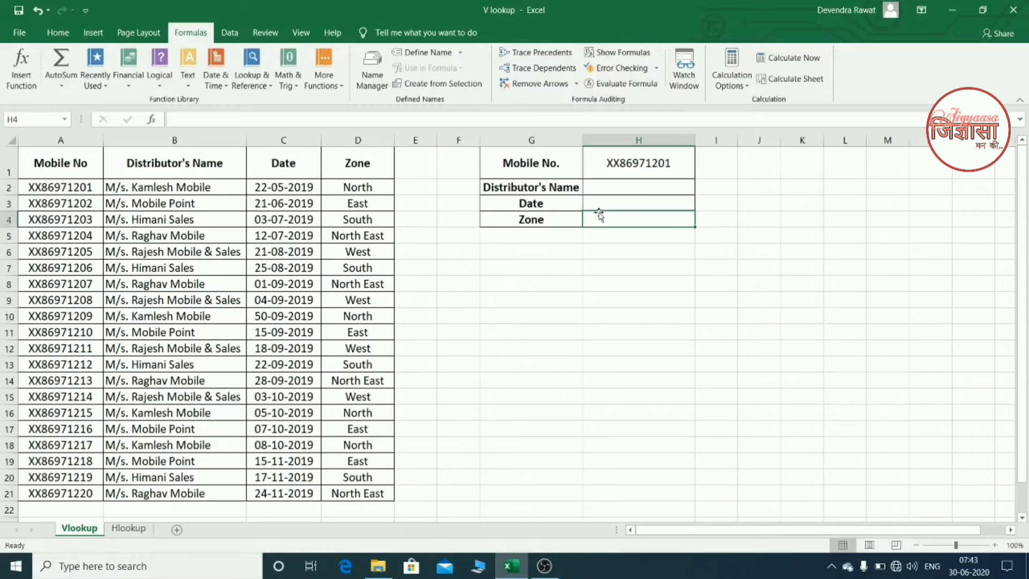
- Start a VLOOKUP formula in the Distributor's Name result cell H2, using H1 as the lookup value
click(610, 186)
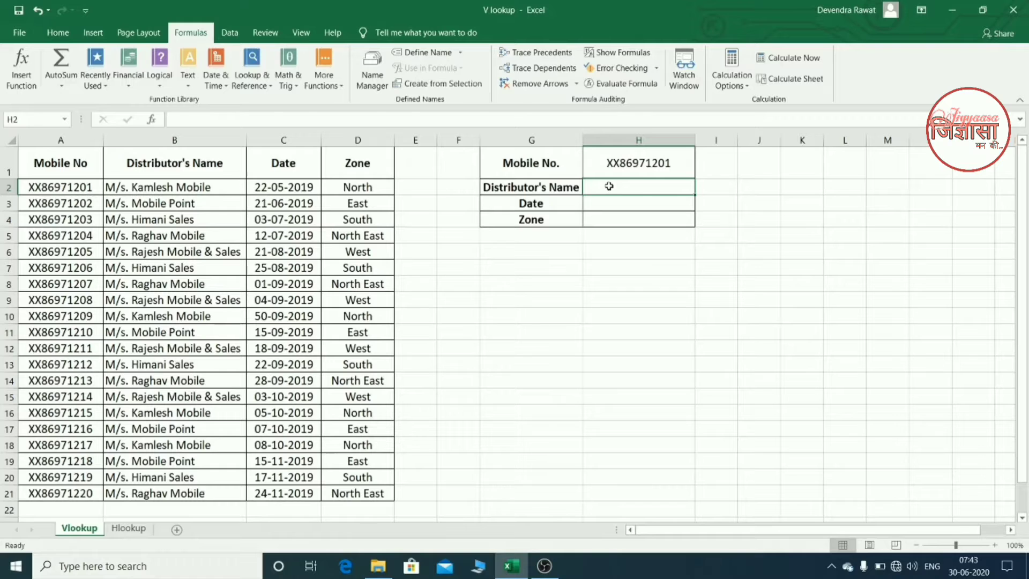
text(=()
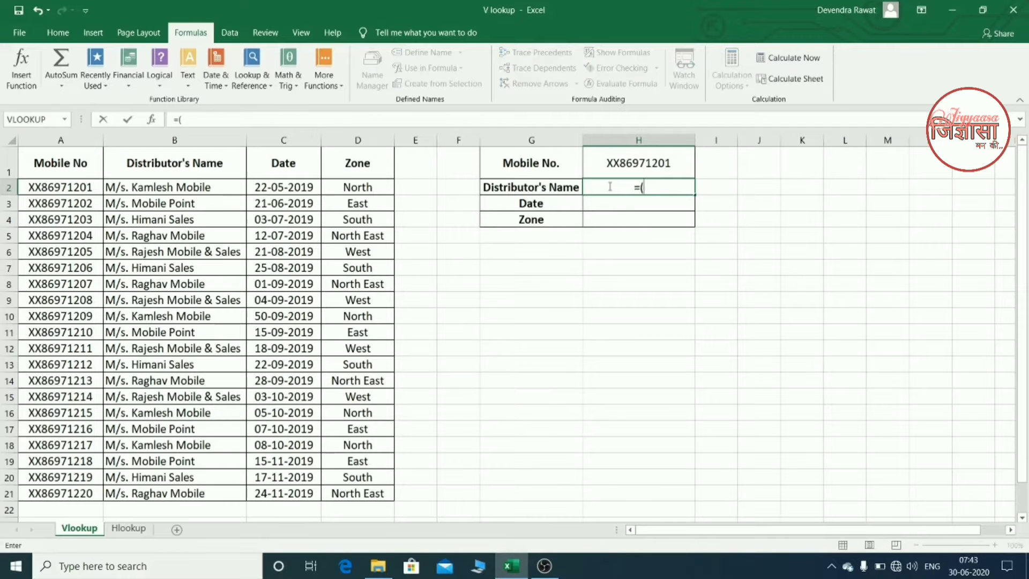
text(vl)
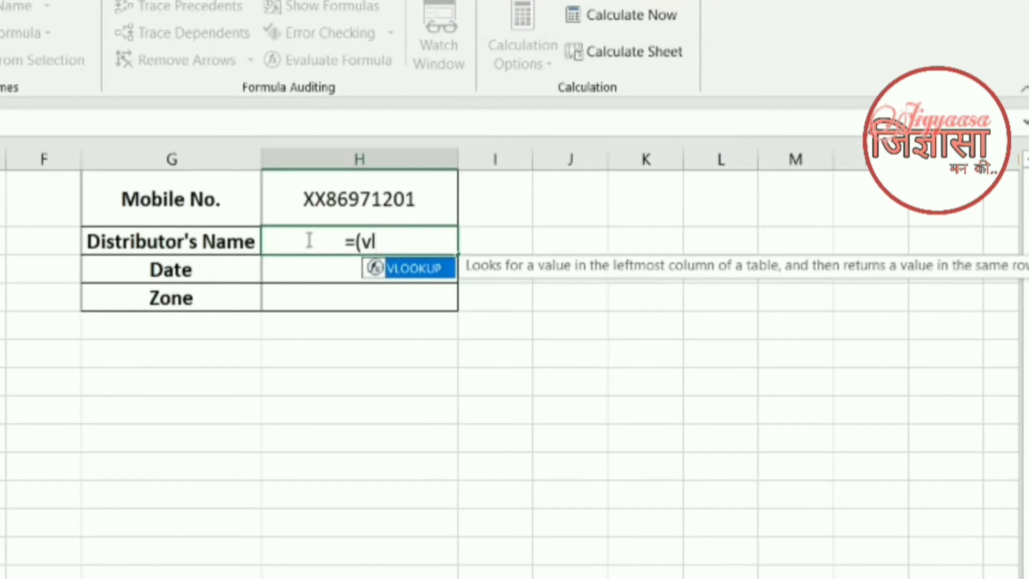
key(Tab)
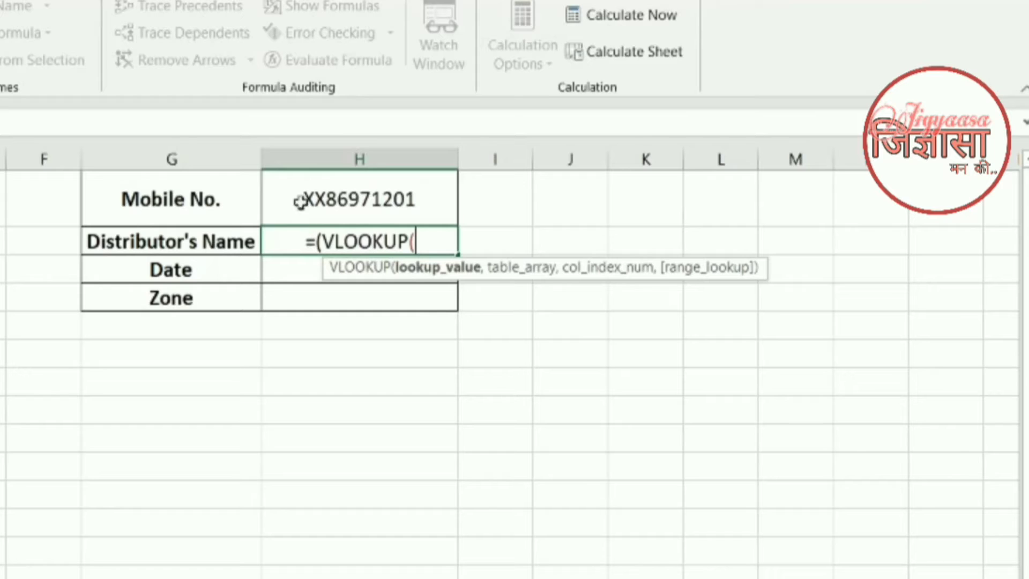
click(316, 199)
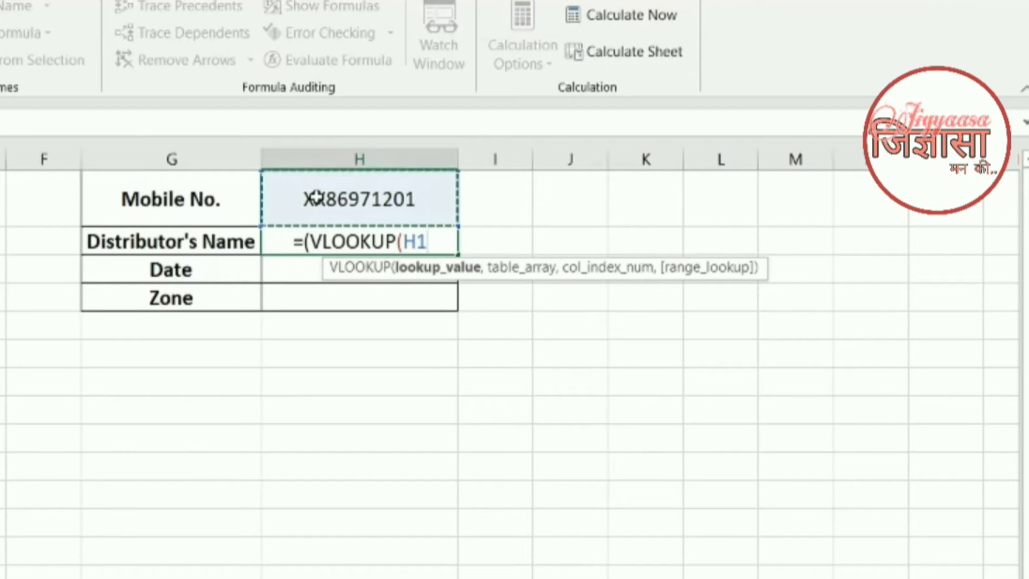
text(,)
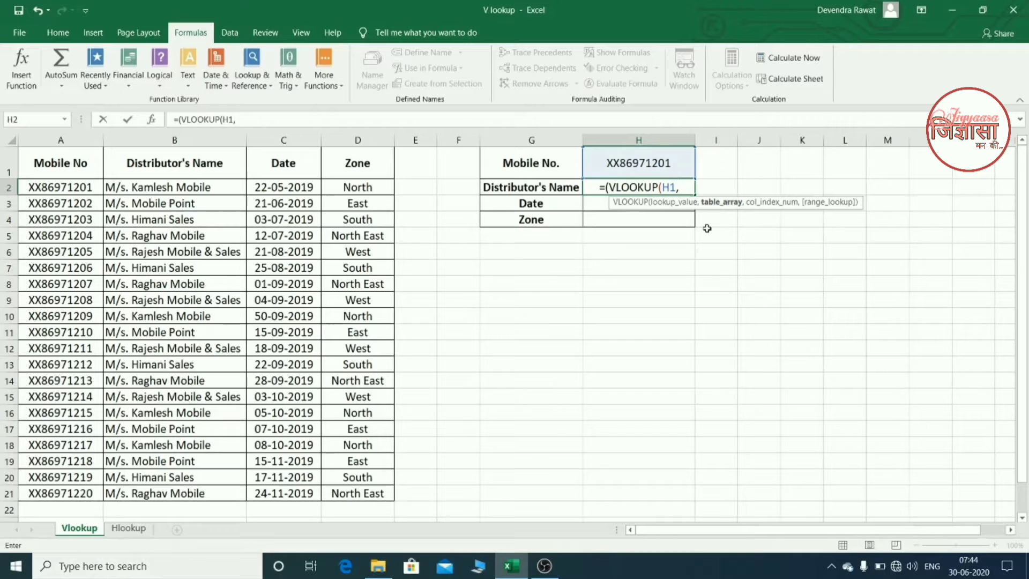
- Set the table array of the formula in H2 to columns A:D
click(74, 140)
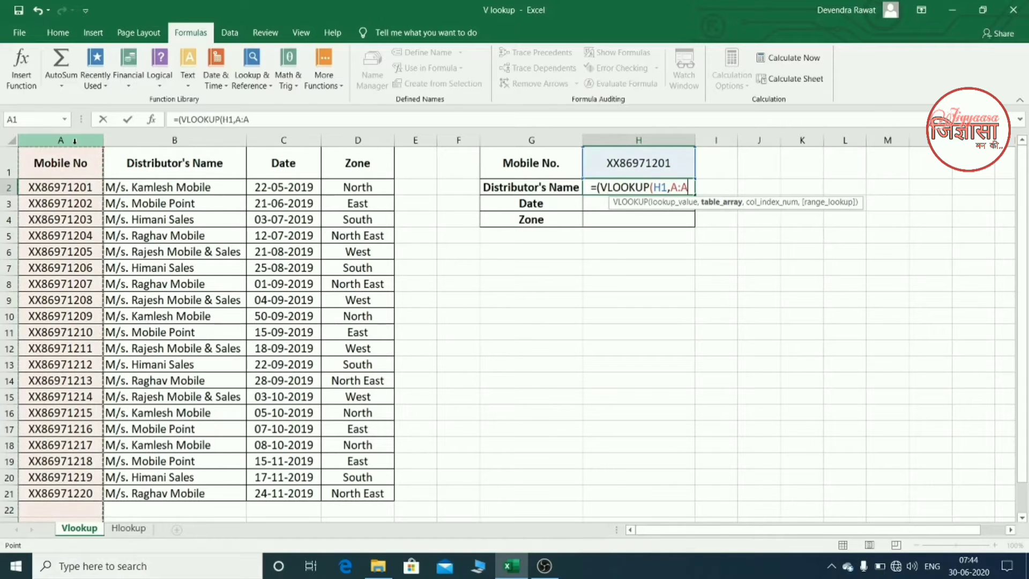
key(shift+Right)
key(shift+Right)
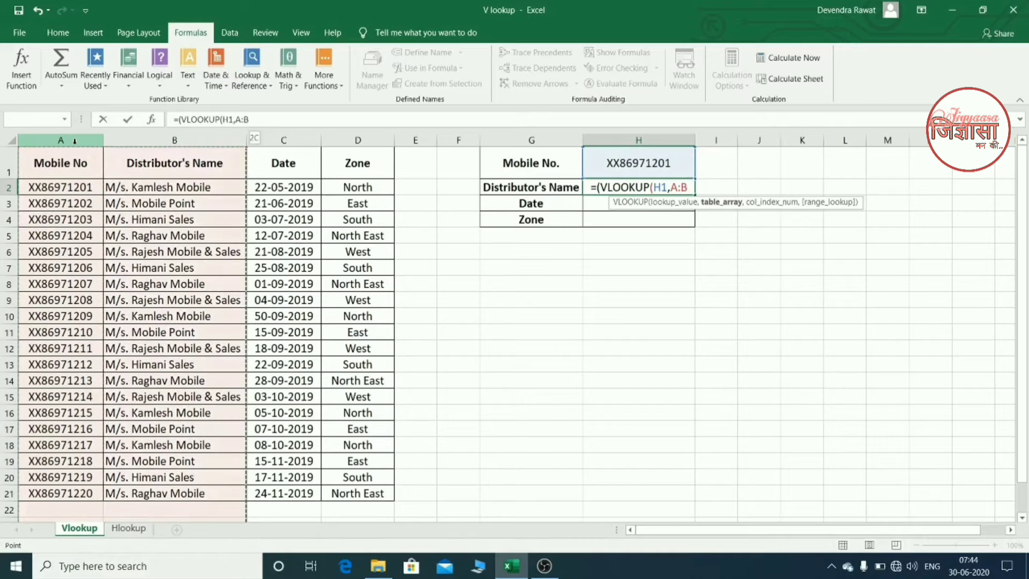
key(shift+Right)
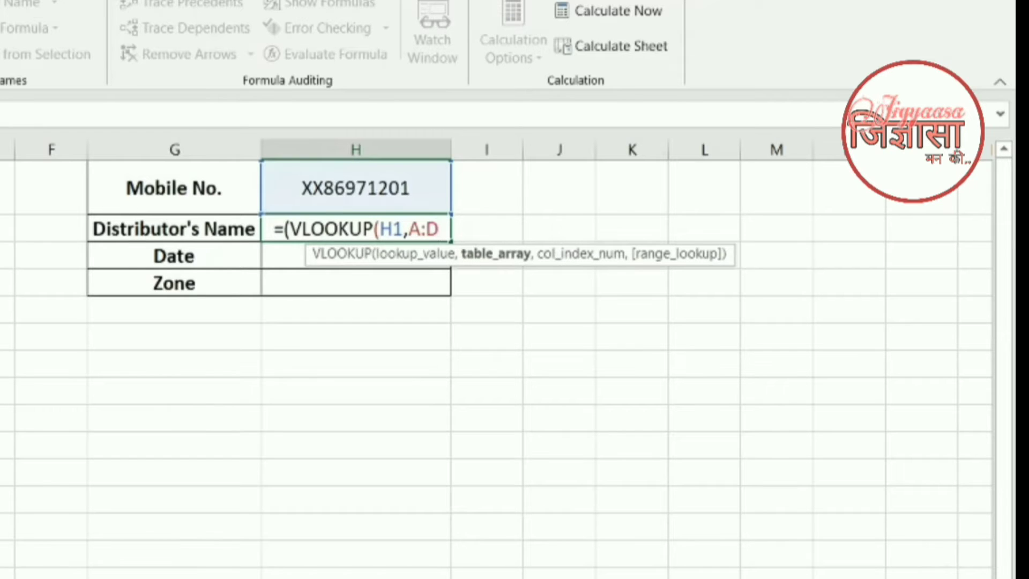
text(,)
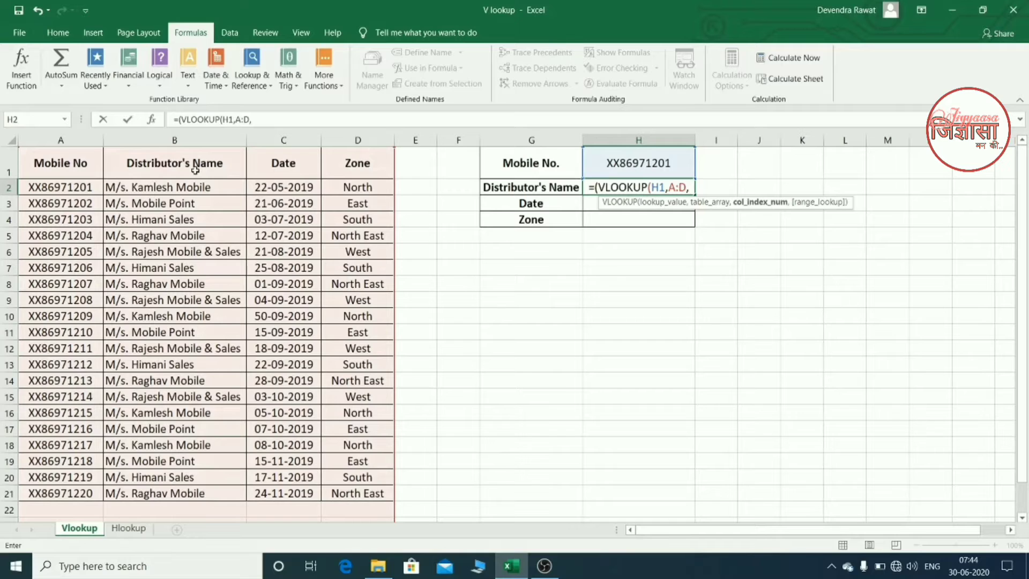
- Complete the H2 formula with column index 2 and FALSE for an exact match, and widen column H slightly
text(2)
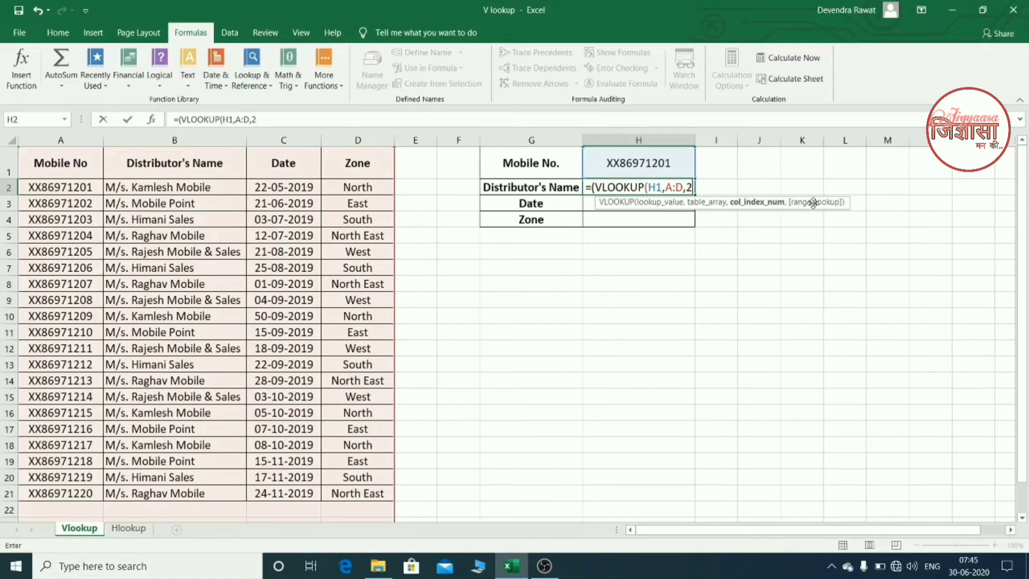
text(,)
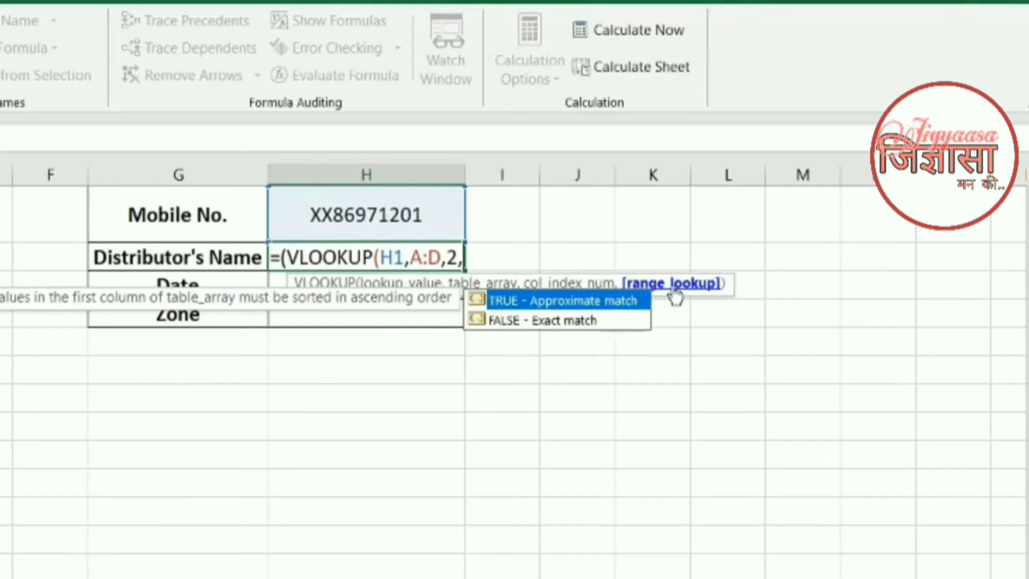
text(false)
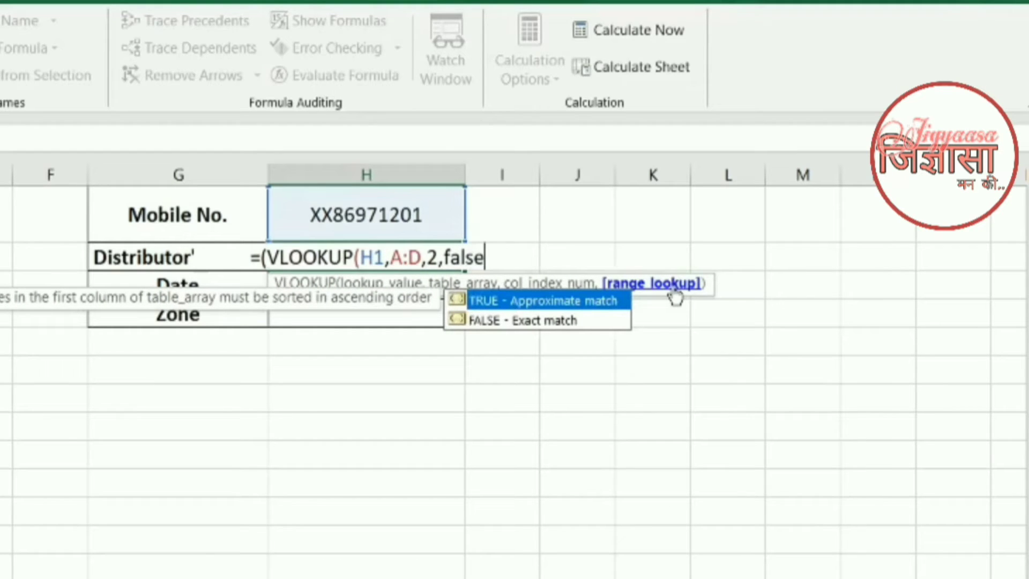
text())
key(Return)
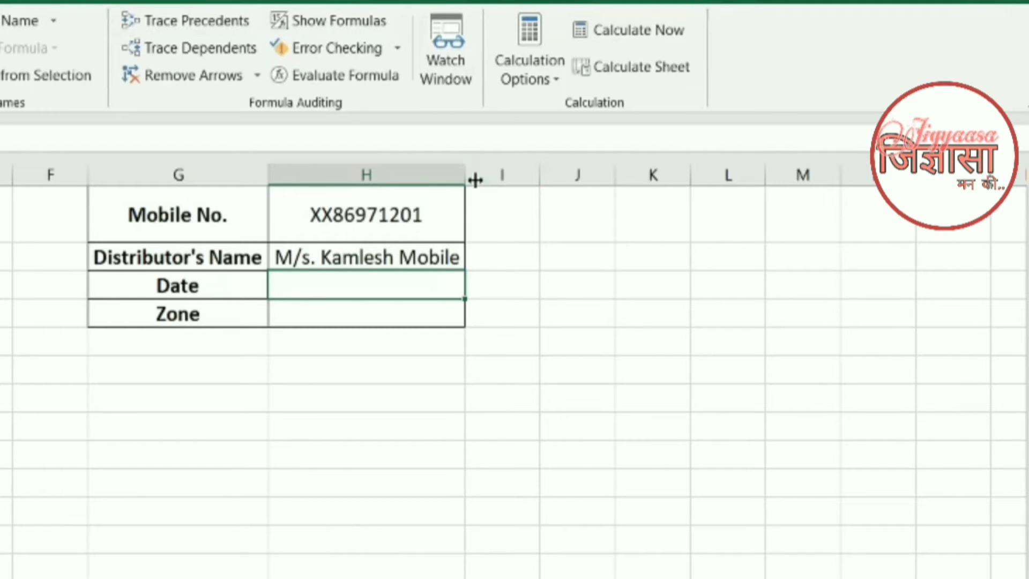
drag(475, 180, 505, 174)
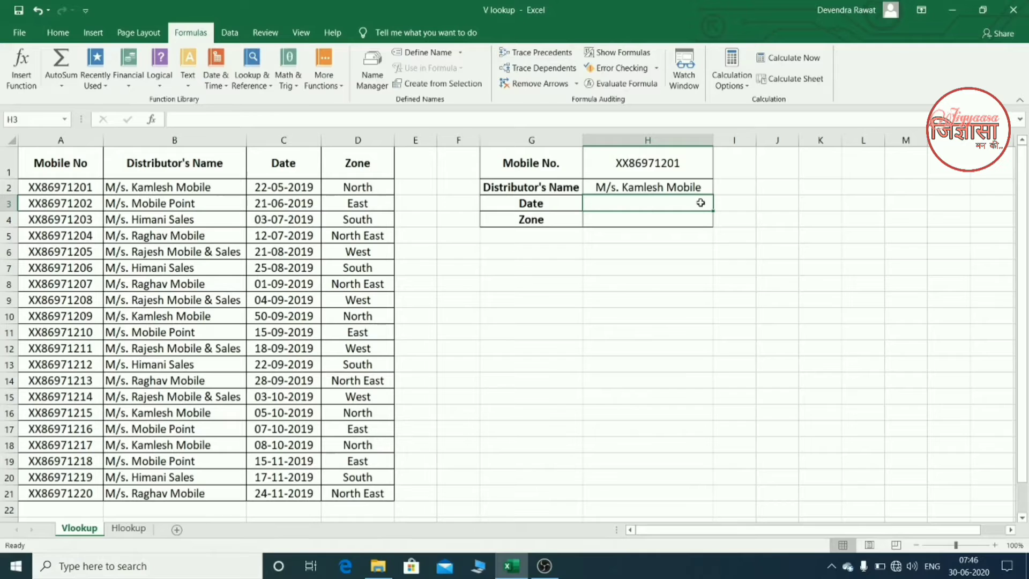
- Insert the VLOOKUP function in the Date result cell H3 through Insert Function, with H1 as its lookup value
click(58, 33)
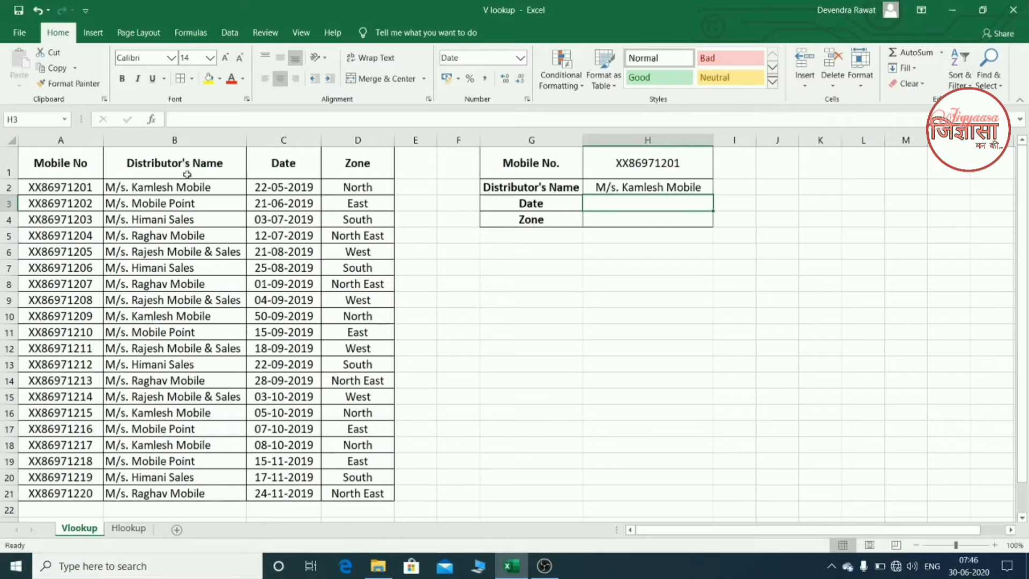
click(153, 119)
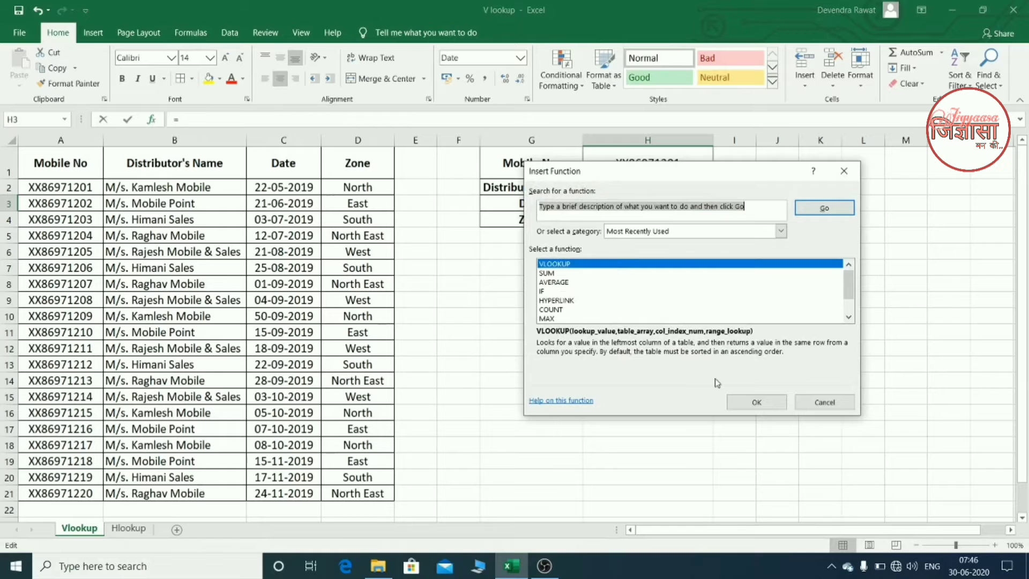
click(744, 403)
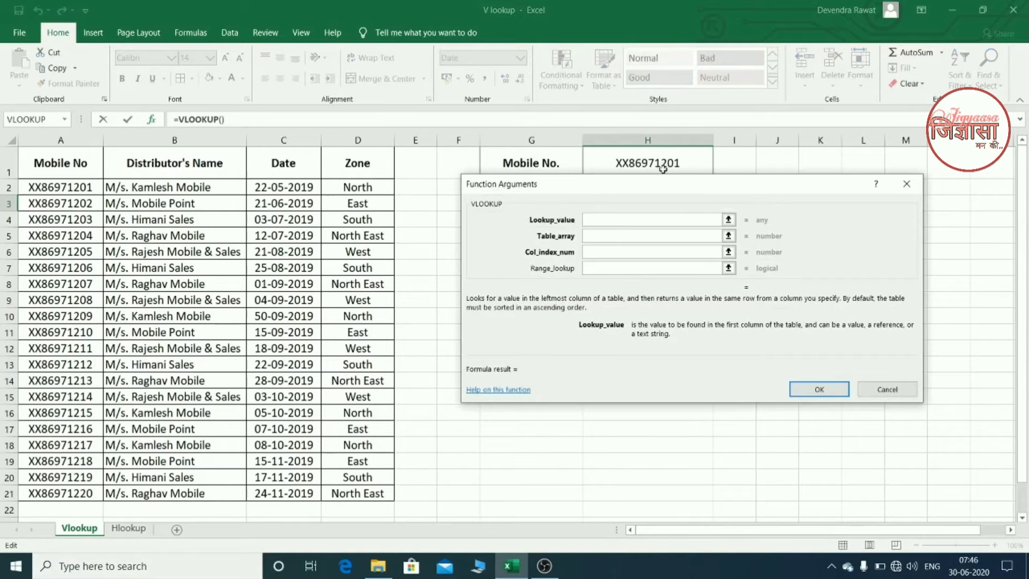
drag(668, 190, 645, 270)
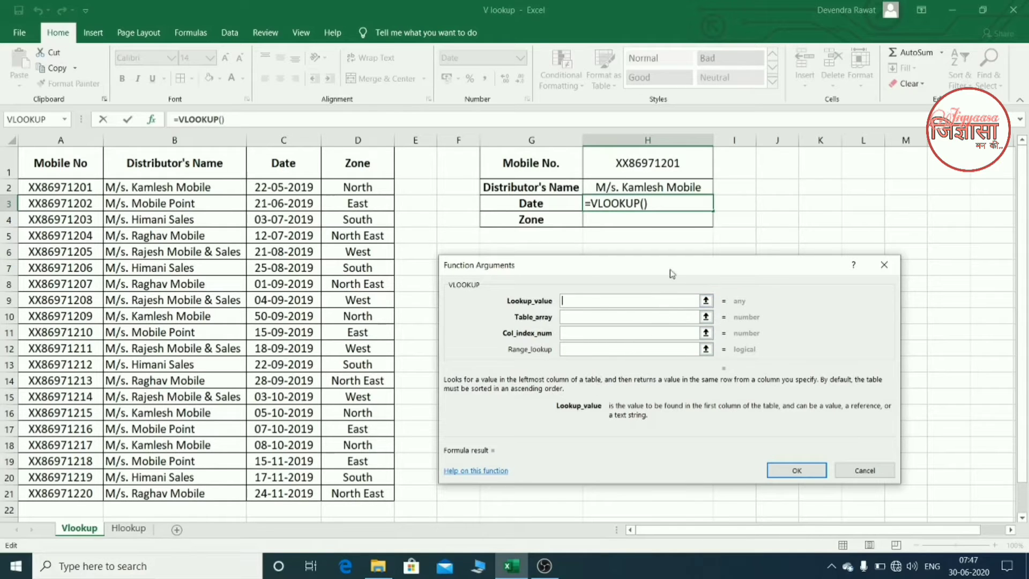
click(651, 168)
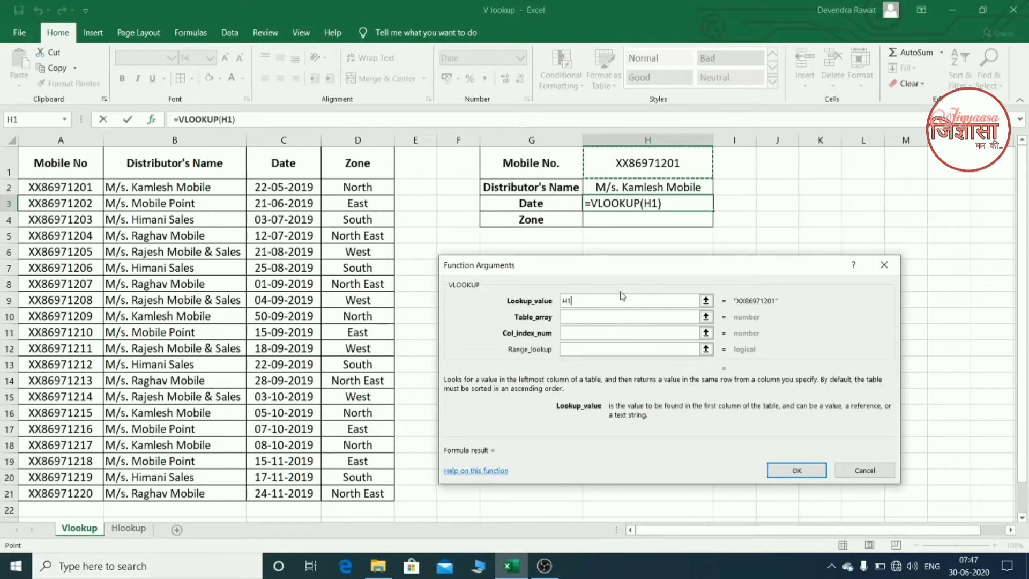
- Set the Table_array argument of the H3 lookup to columns A:D
click(603, 321)
click(606, 318)
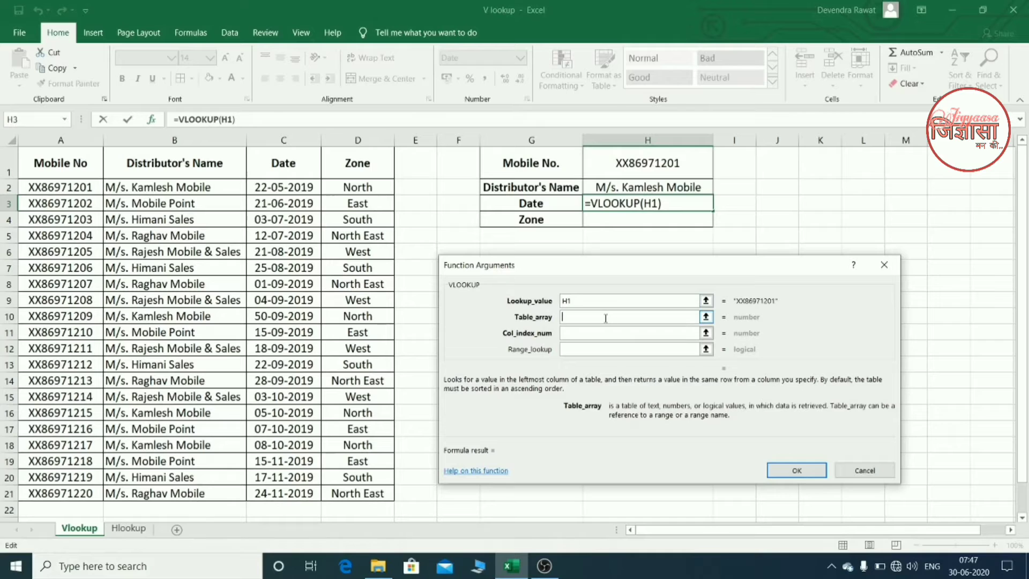
click(84, 141)
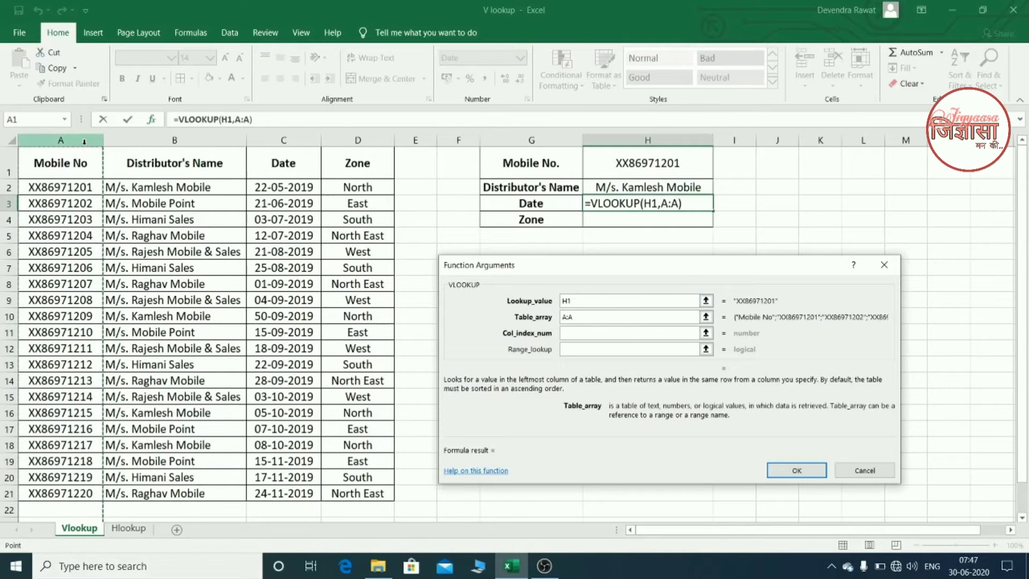
drag(84, 141, 358, 141)
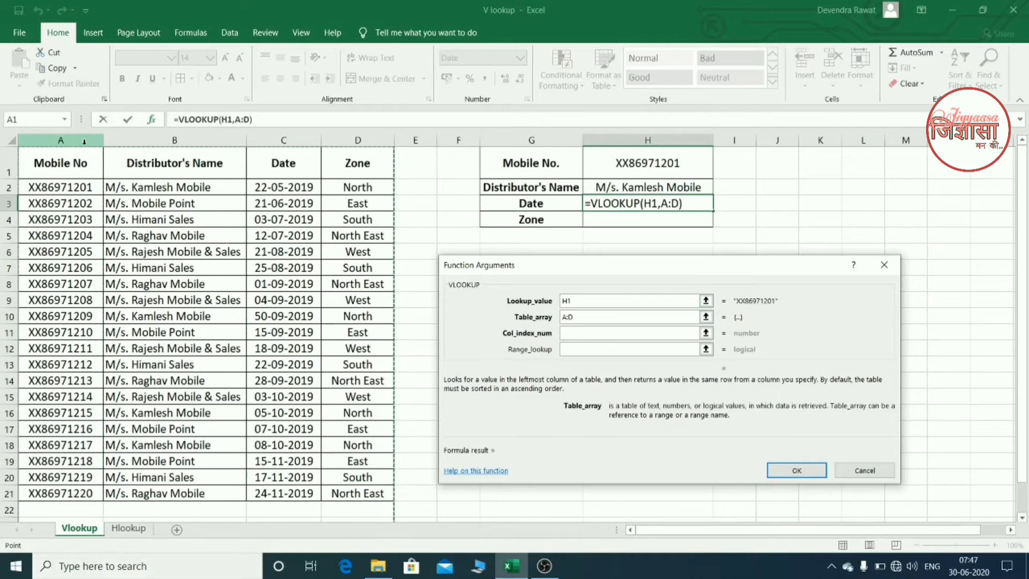
- Set the H3 lookup's column index to 3 and range lookup to 0, and apply the function
click(575, 332)
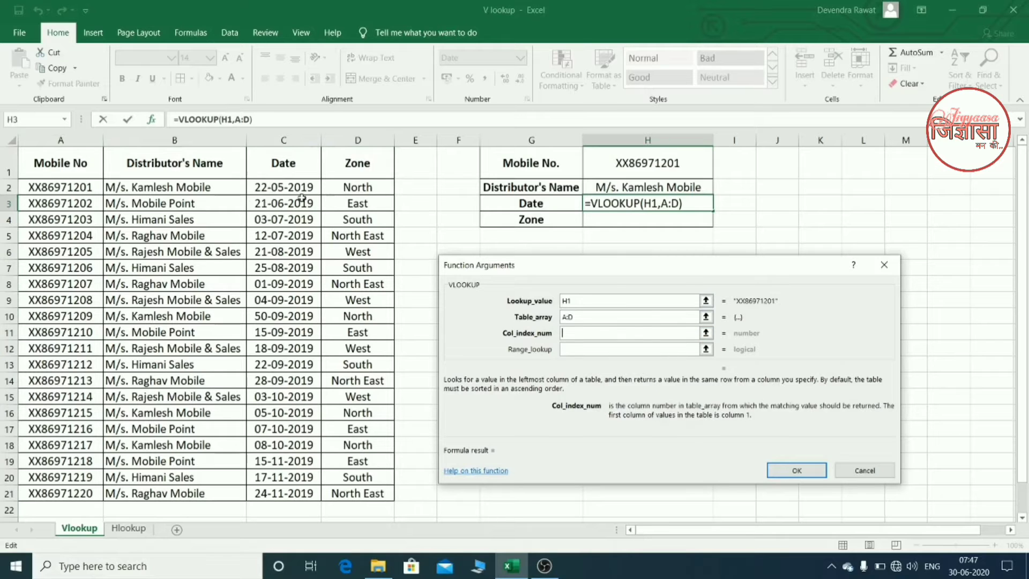
text(3)
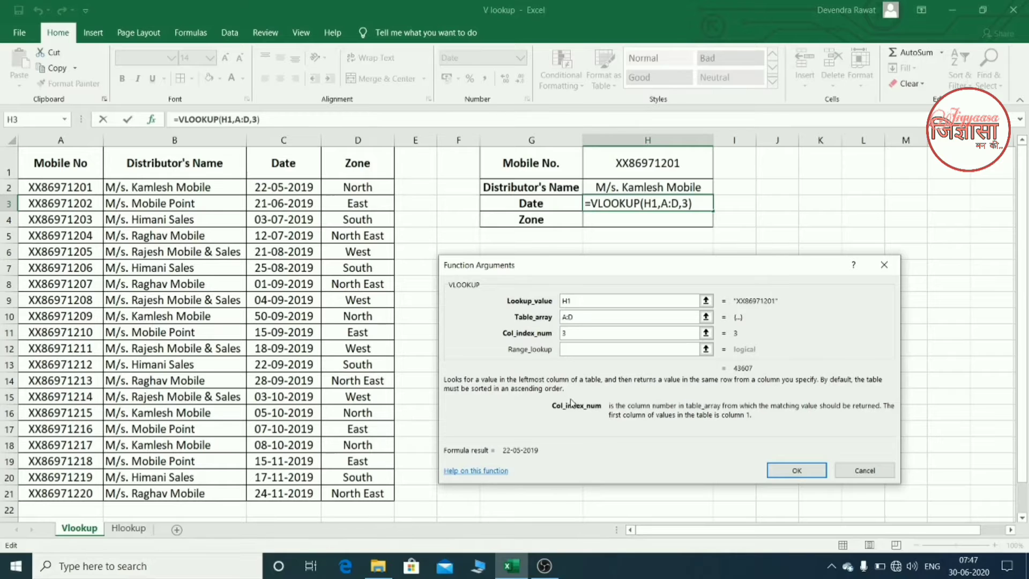
click(589, 350)
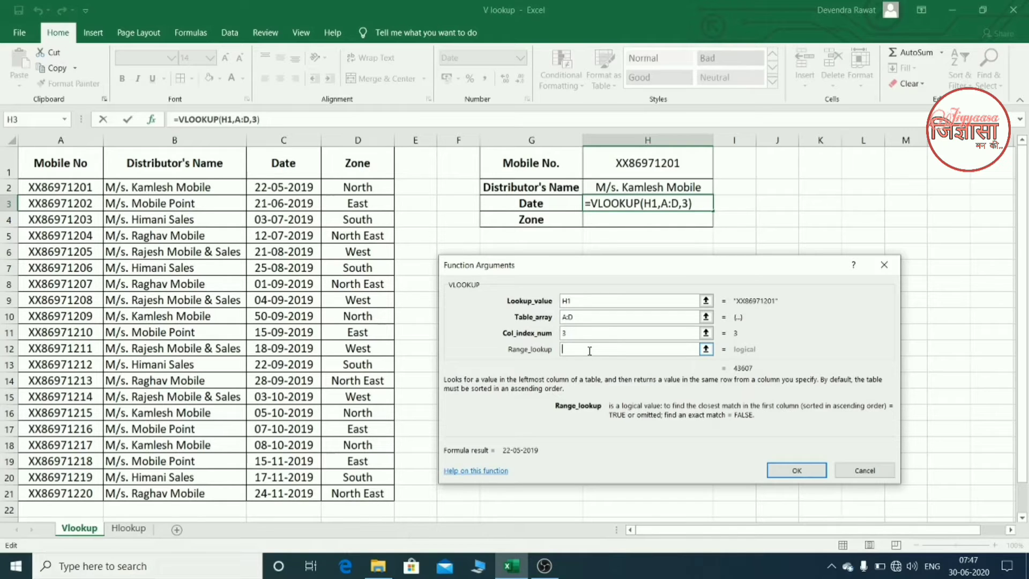
text(0)
key(Return)
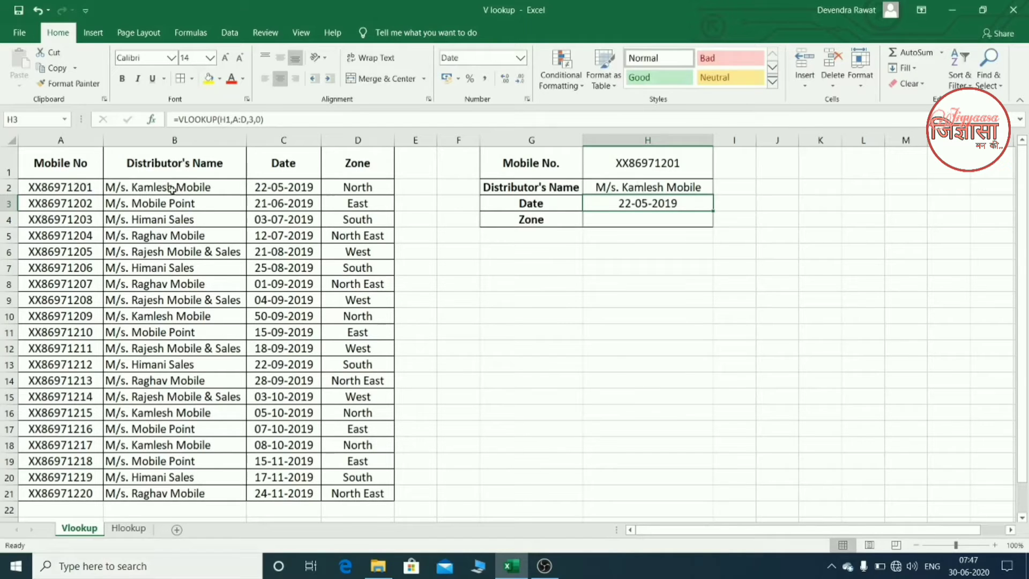
- Start a VLOOKUP formula in the Zone result cell H4 with H1 as the lookup value
click(634, 219)
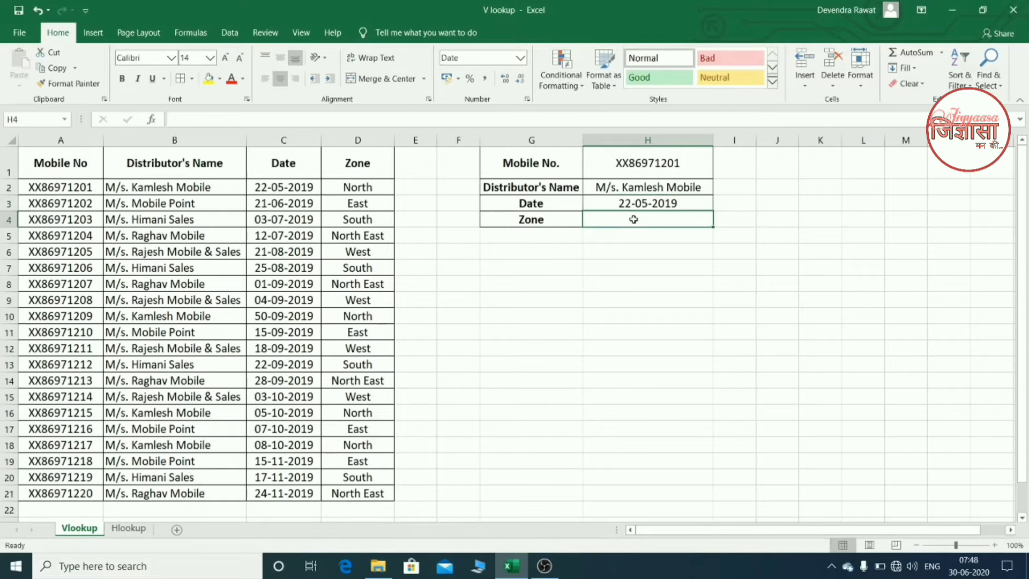
text(=)
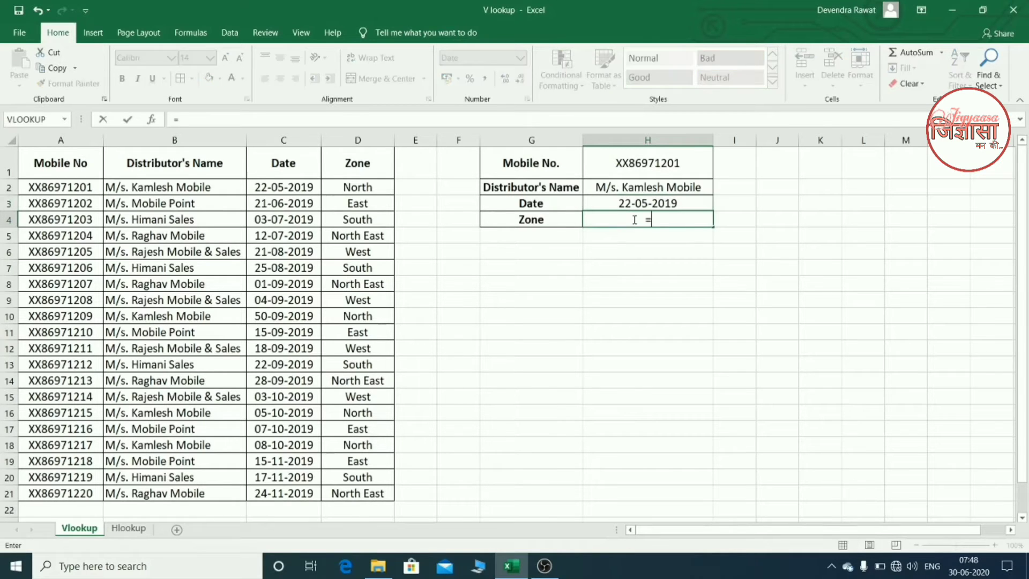
text(vl)
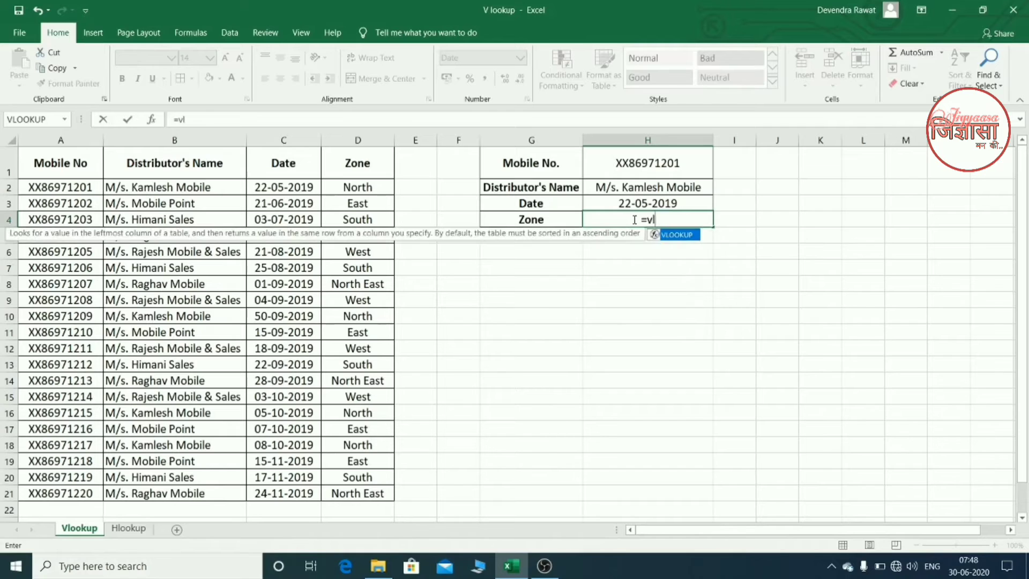
key(Tab)
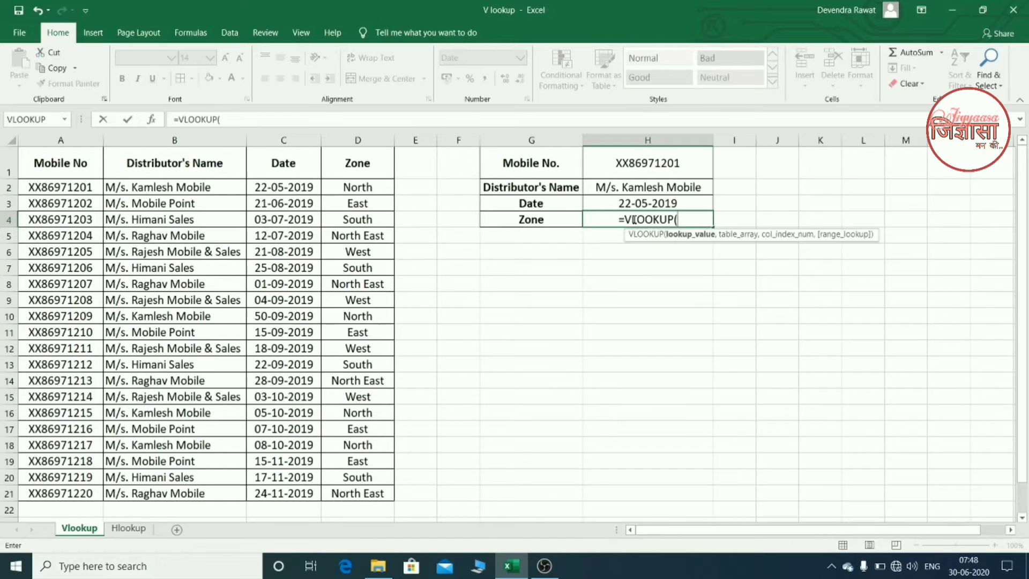
click(652, 160)
text(,)
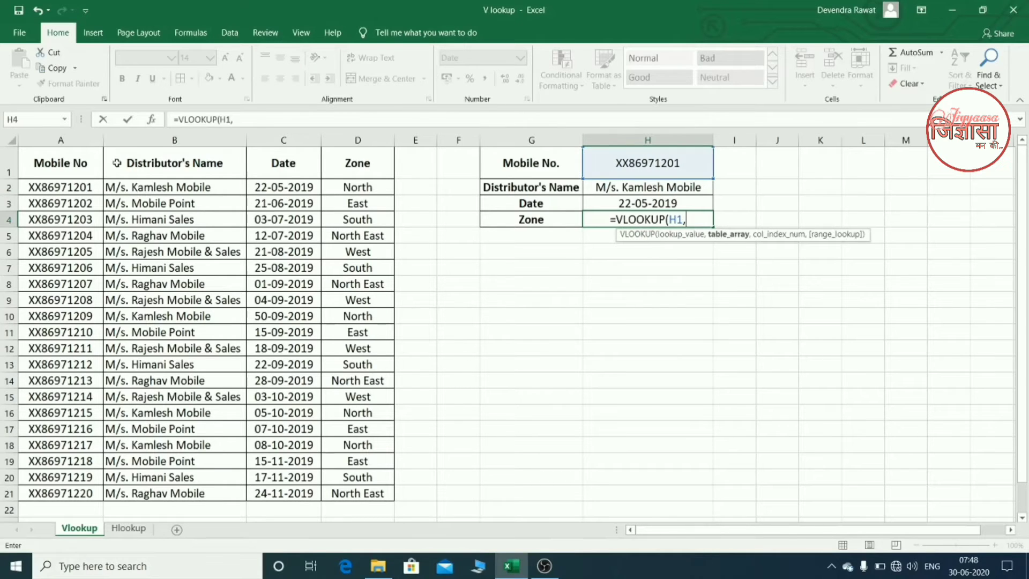
- Set the table array of the H4 lookup to columns A:D
click(83, 142)
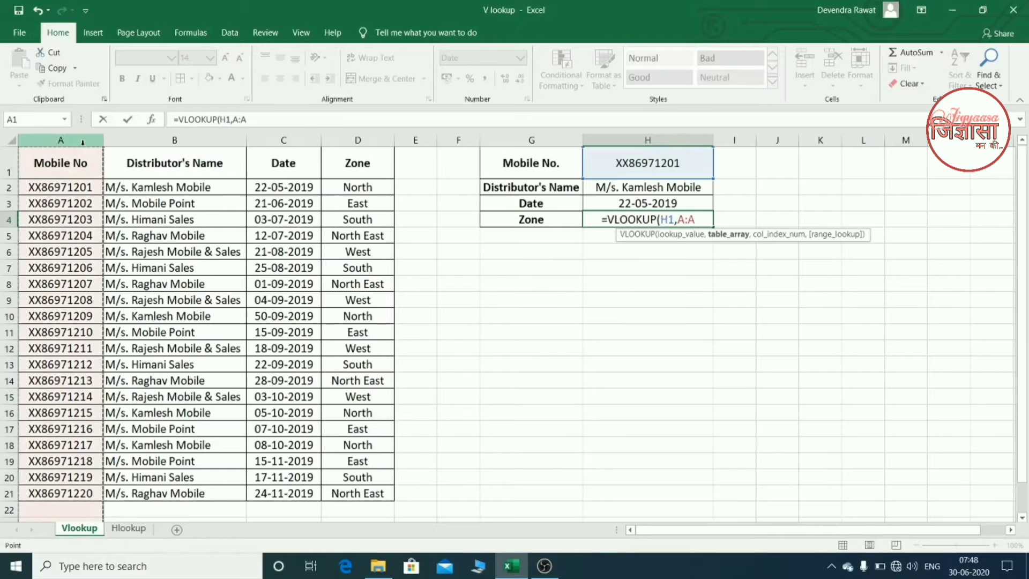
key(shift+Right)
key(shift+Right)
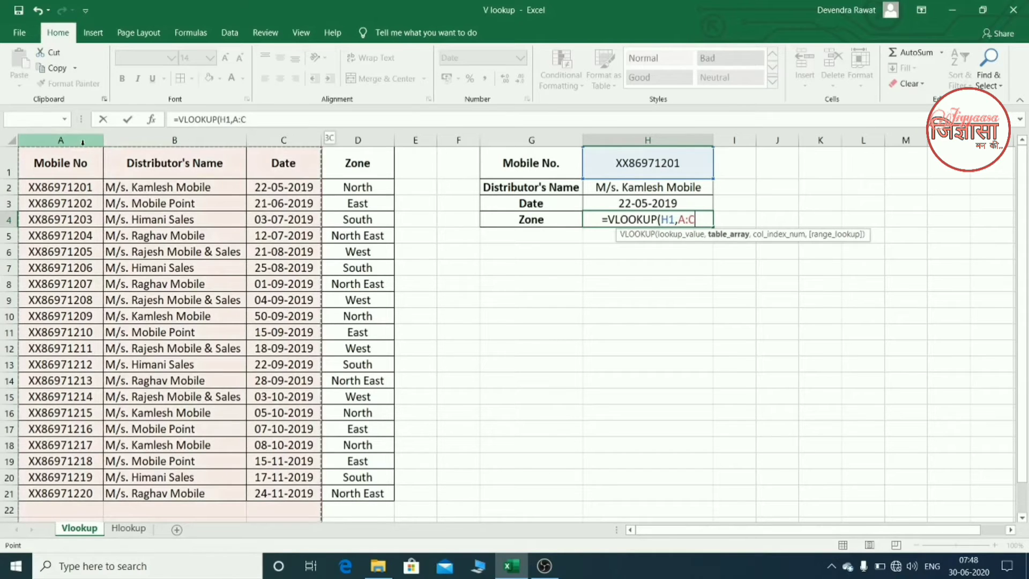
key(shift+Right)
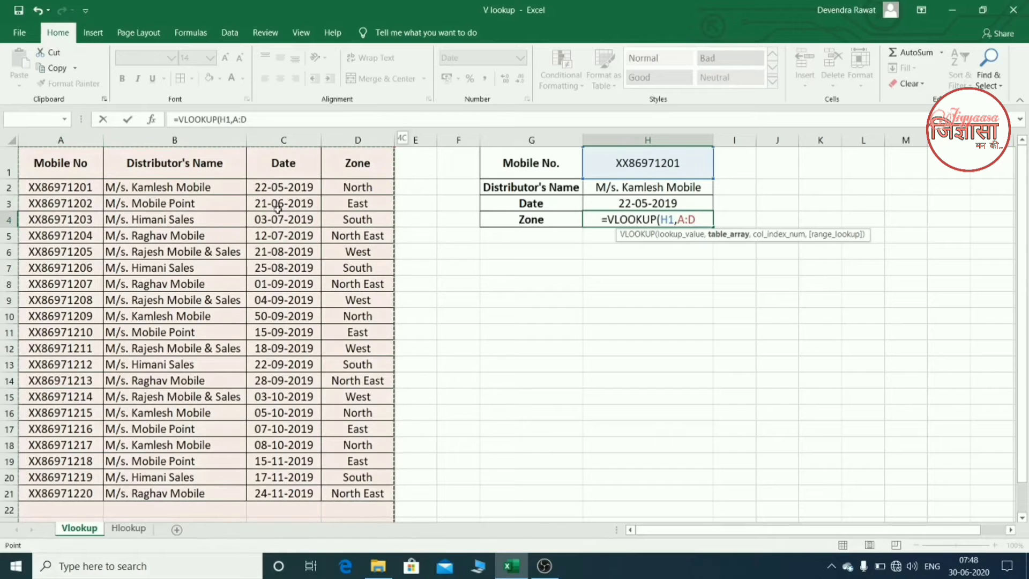
text(,)
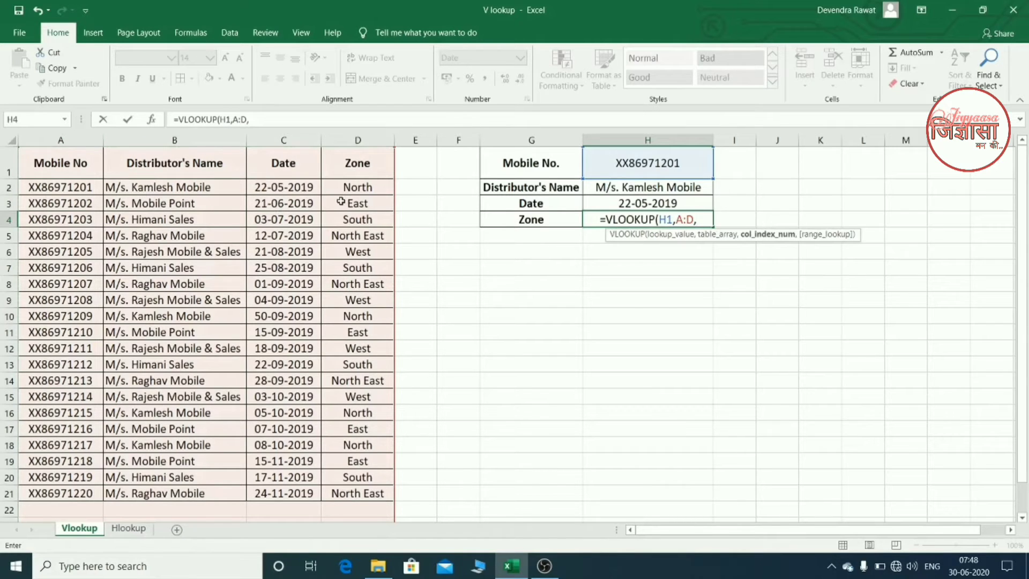
text(4,)
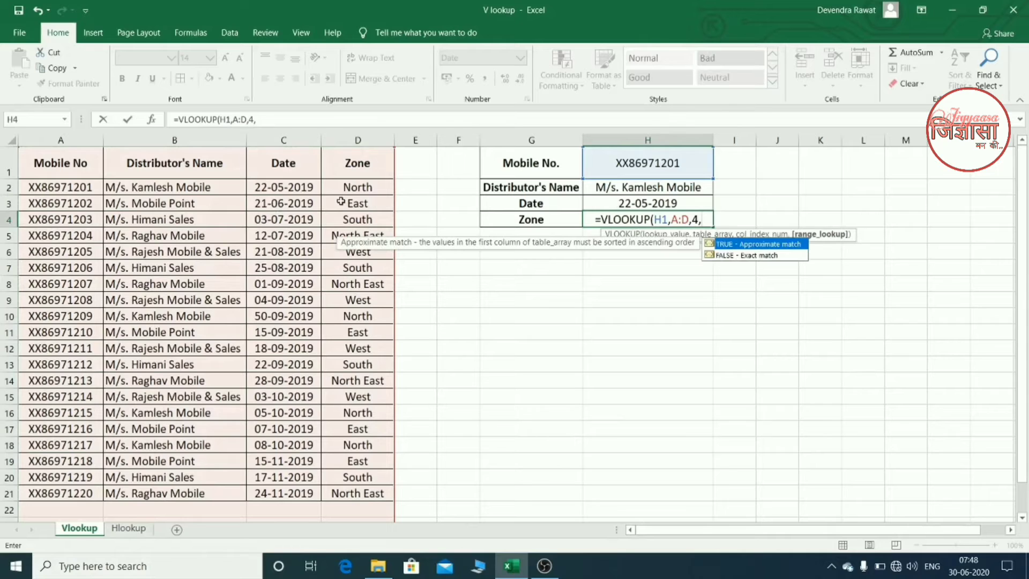
text(0)
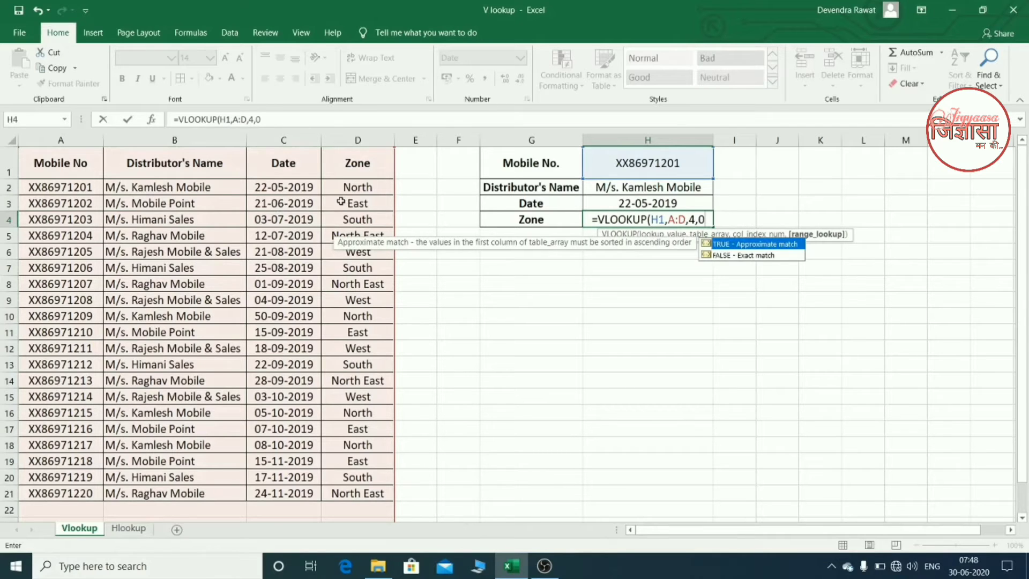
text())
- Complete the H4 formula with column index 4 and 0 for the range lookup
key(Return)
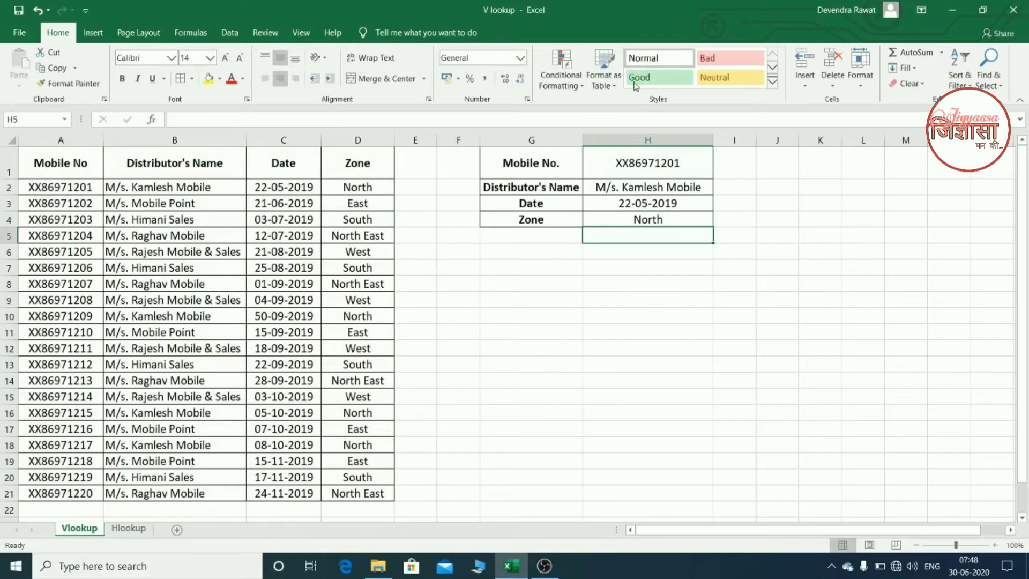
- Clear the Date and Zone formulas in H3:H4 and the Distributor's Name formula in H2
click(655, 205)
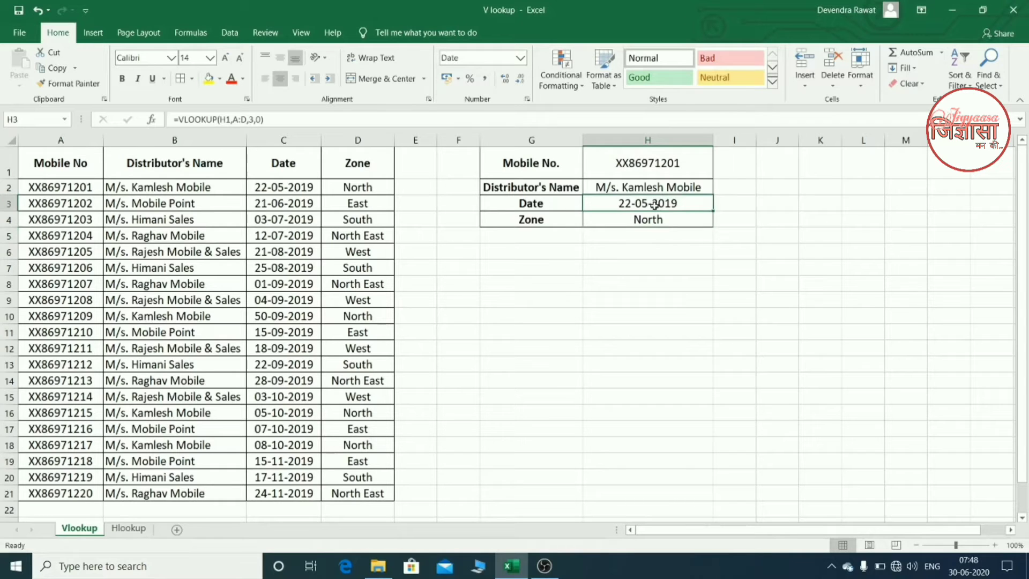
key(shift+Down)
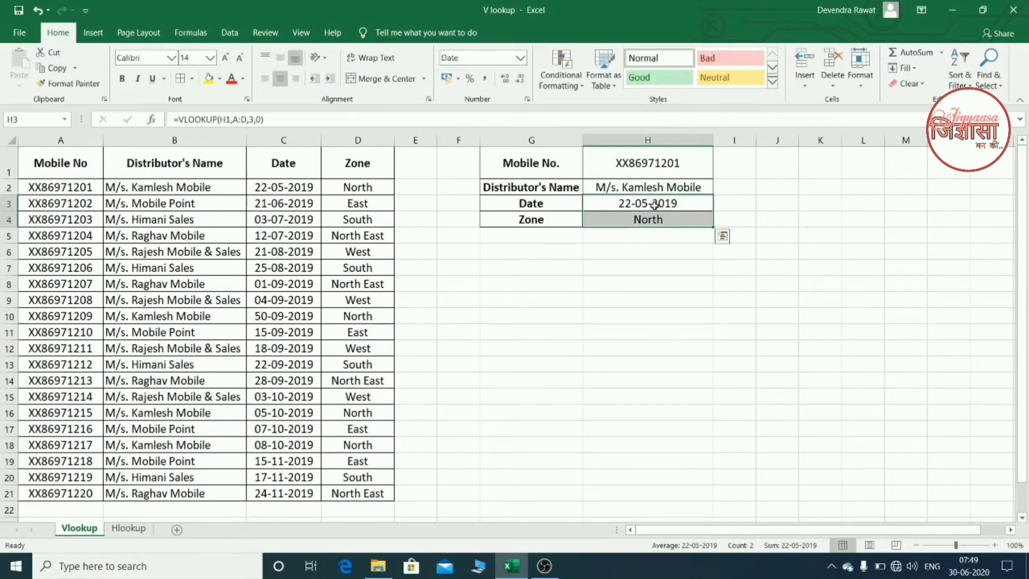
key(Delete)
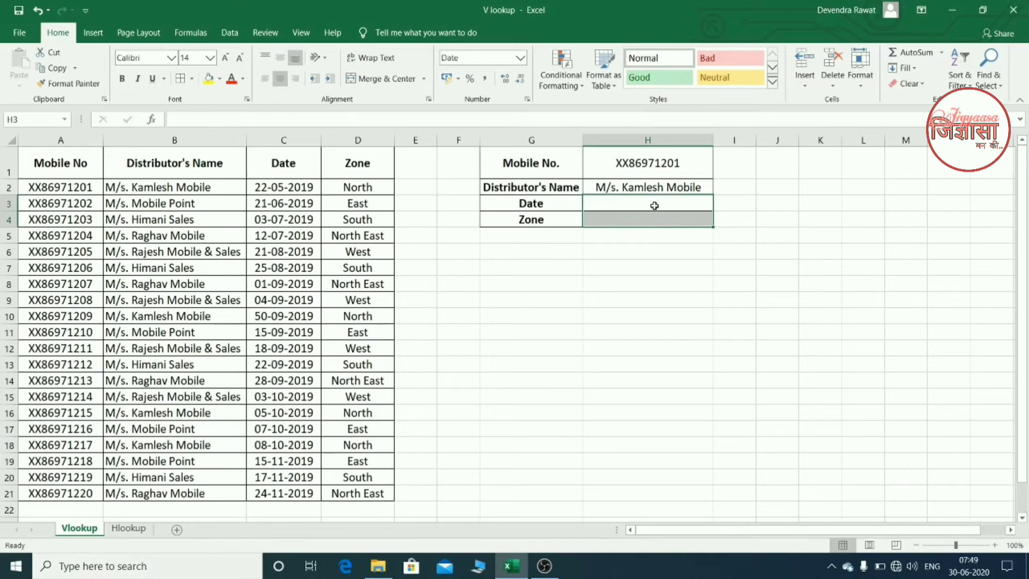
key(Up)
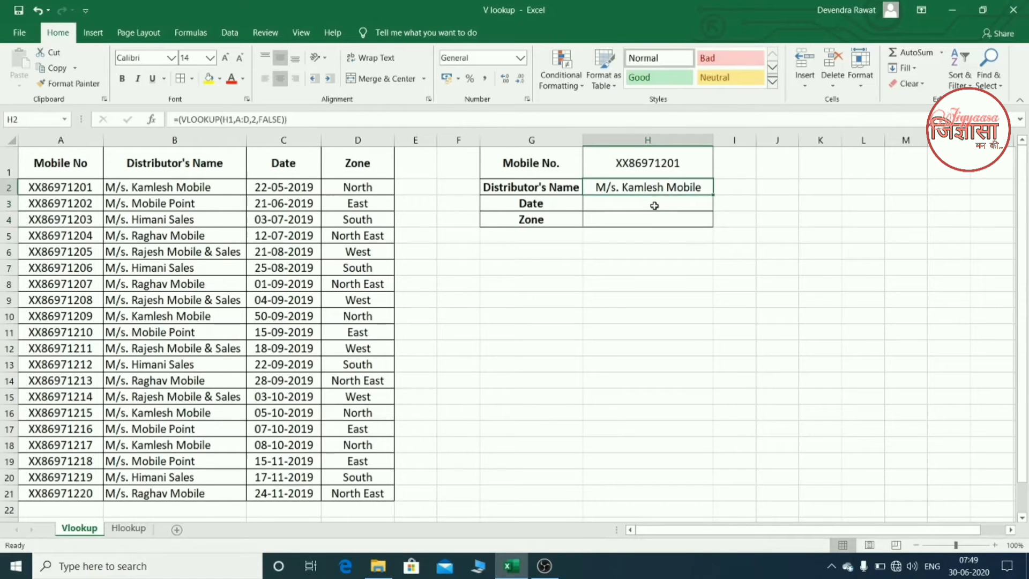
key(Delete)
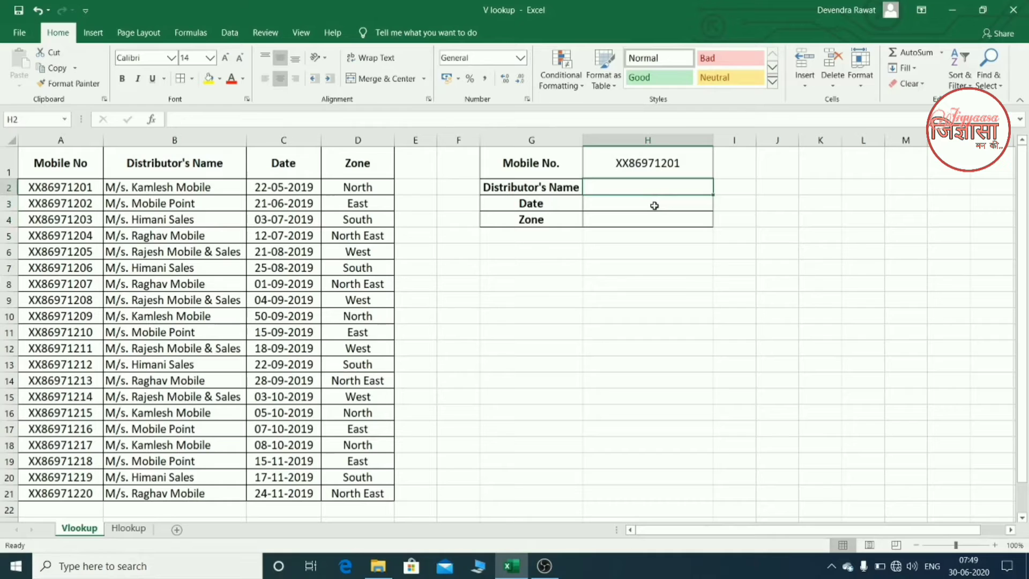
- Start a new VLOOKUP formula in H2 with H1 as the lookup value and columns A:D as the table array
text(=)
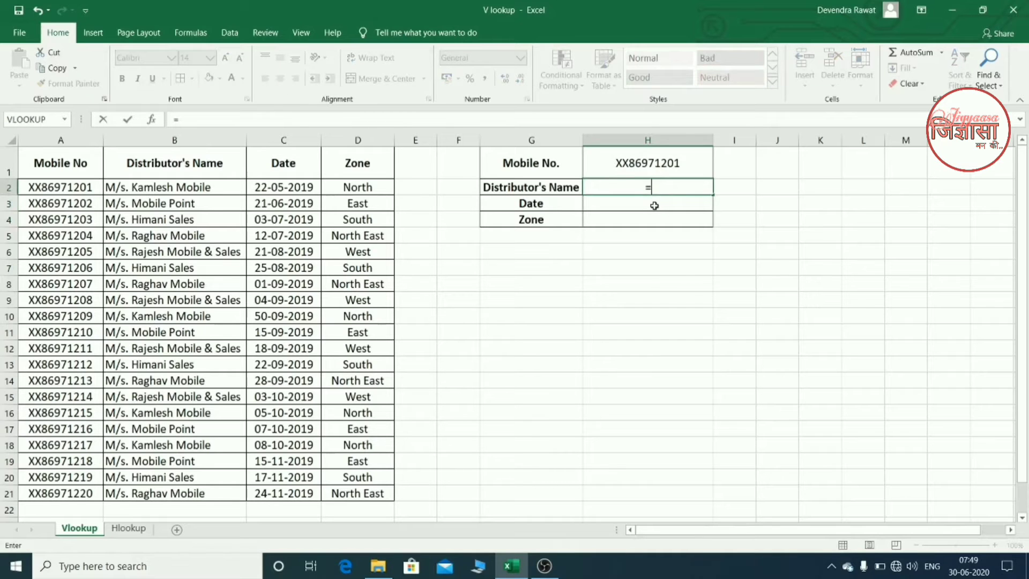
text(vl)
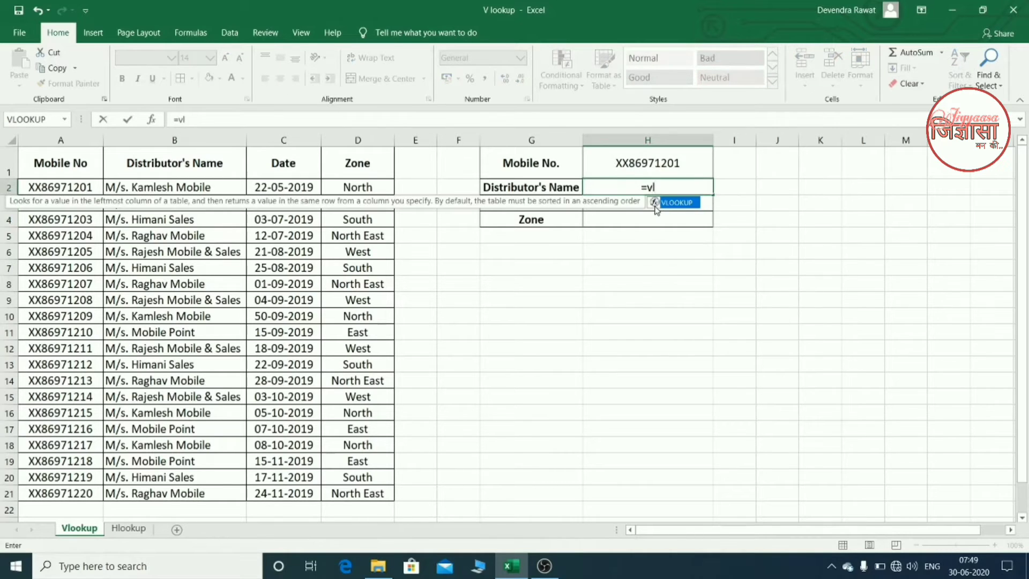
double_click(655, 205)
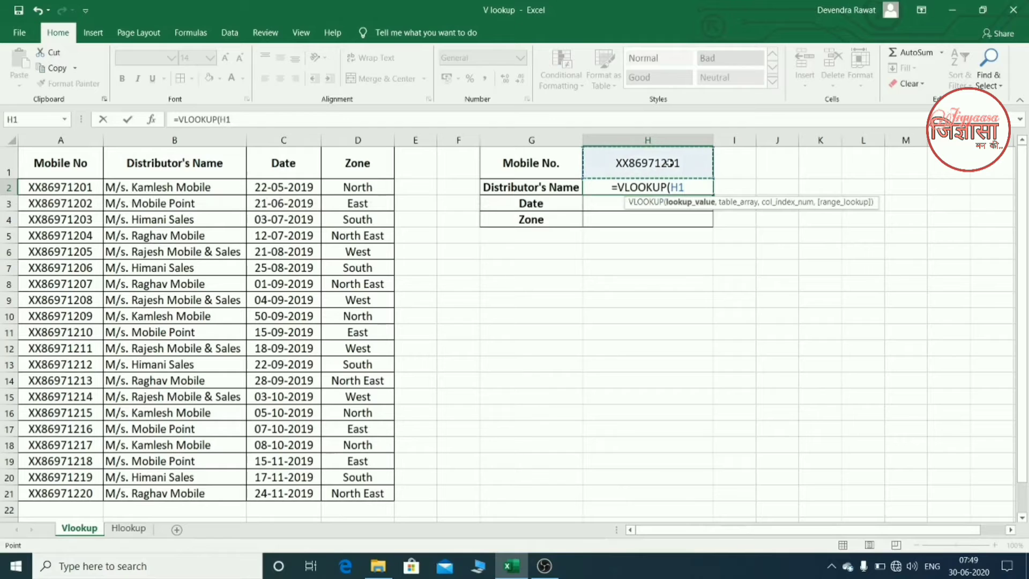
text(,)
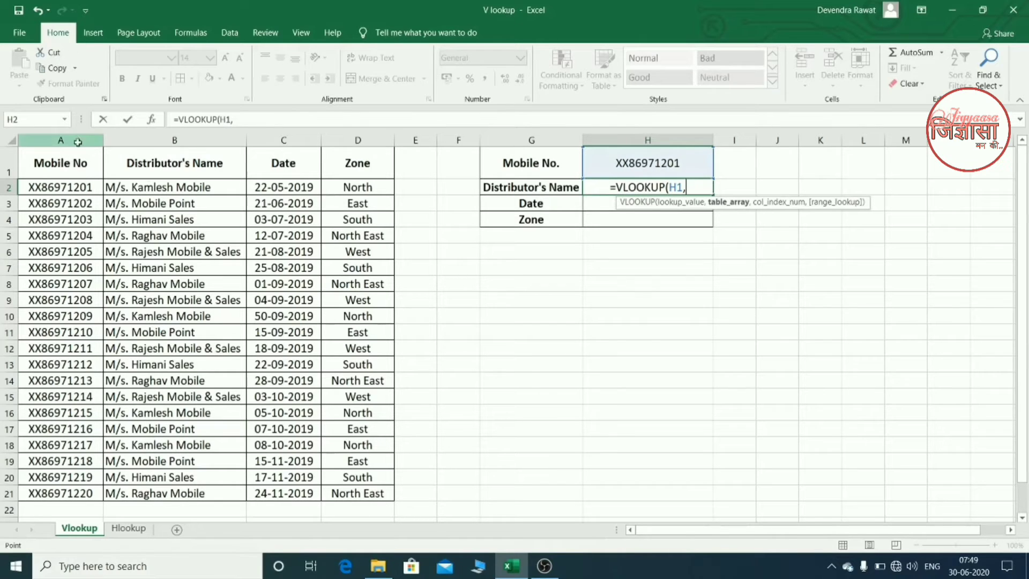
drag(75, 147, 398, 141)
text(,)
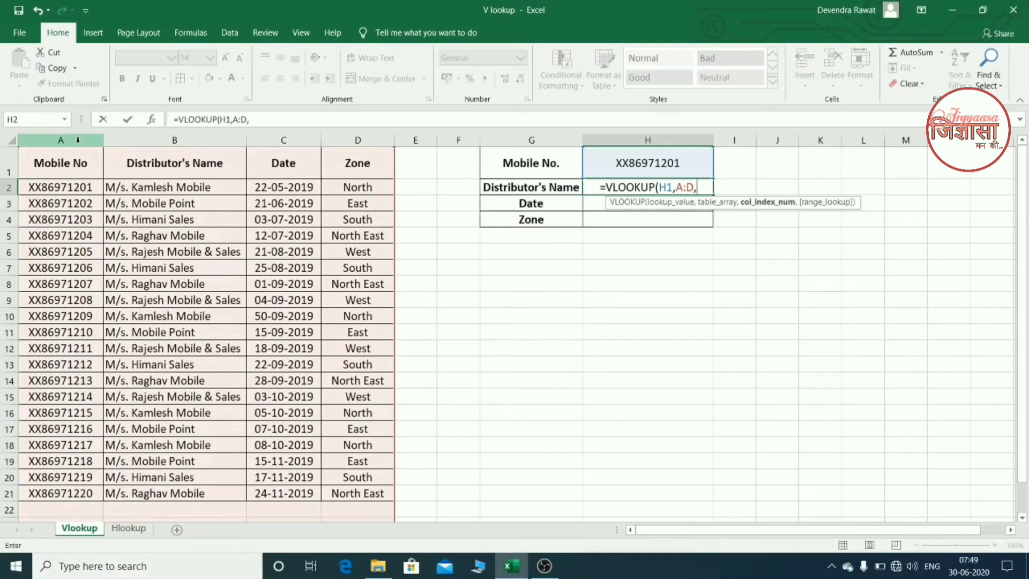
text(2)
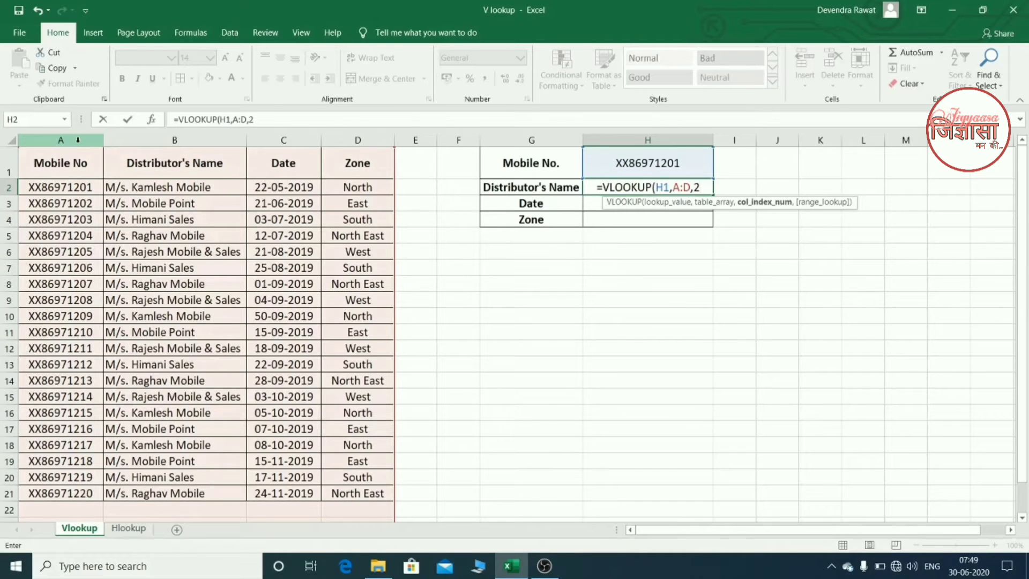
text(,0)
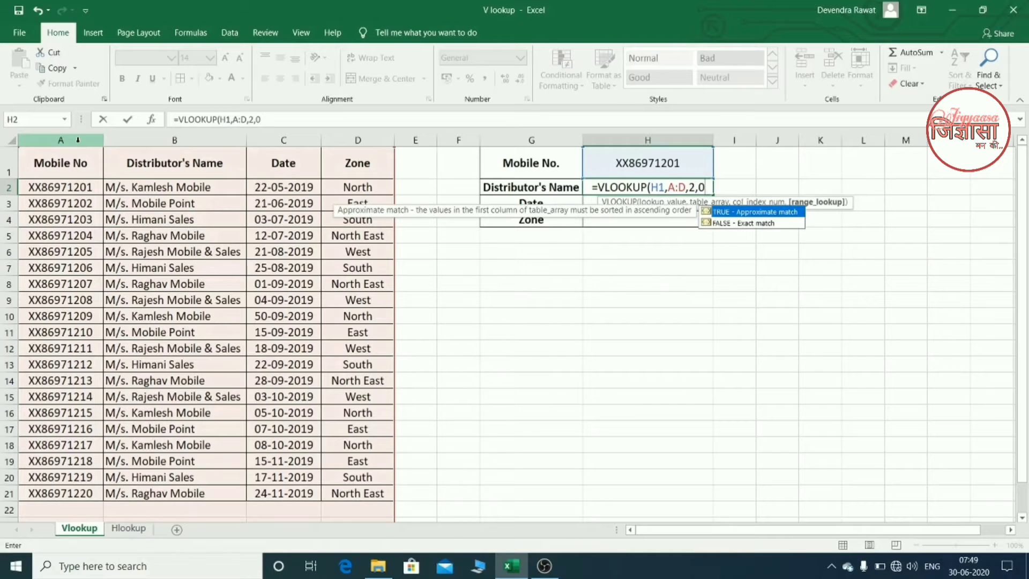
text())
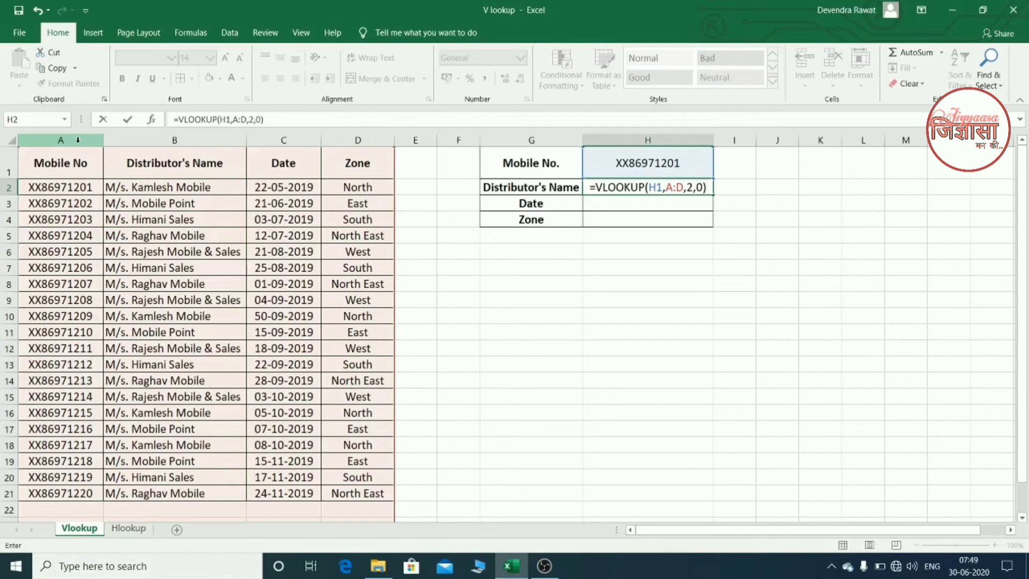
- Complete the H2 formula with column index 2 and 0 for the range lookup
key(Return)
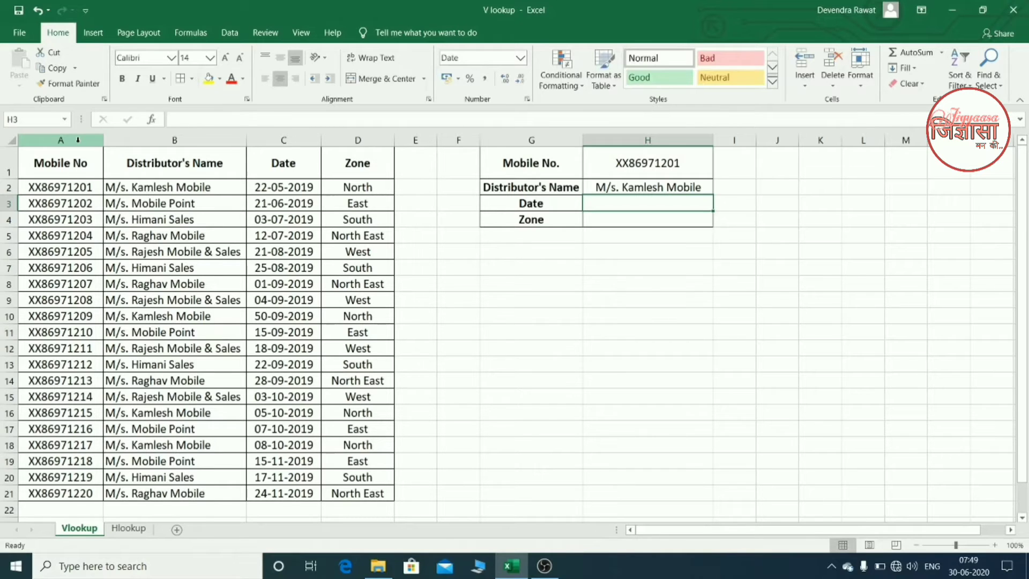
- Edit the H2 formula and make its lookup value an absolute reference, $H$1
key(Up)
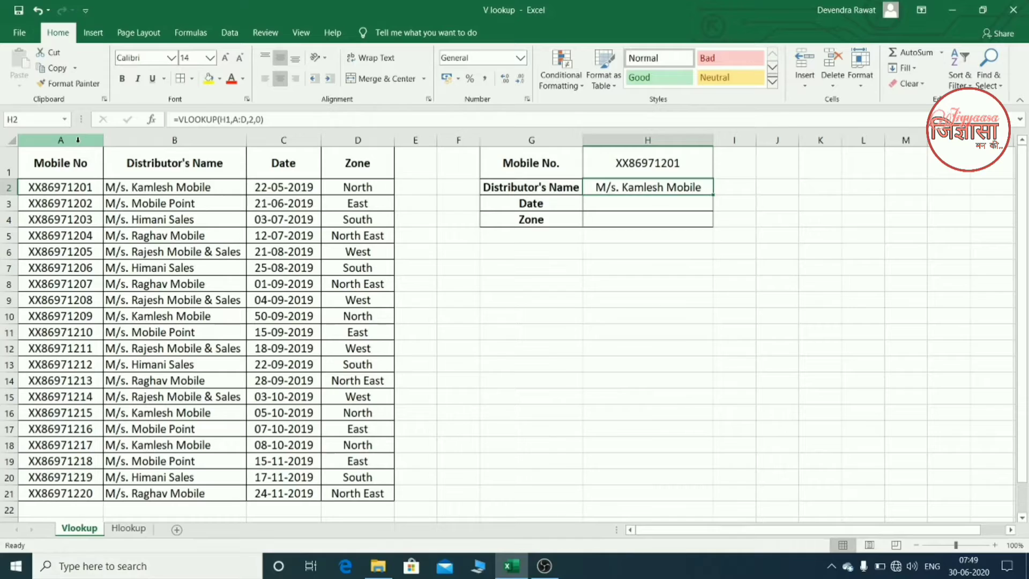
key(F2)
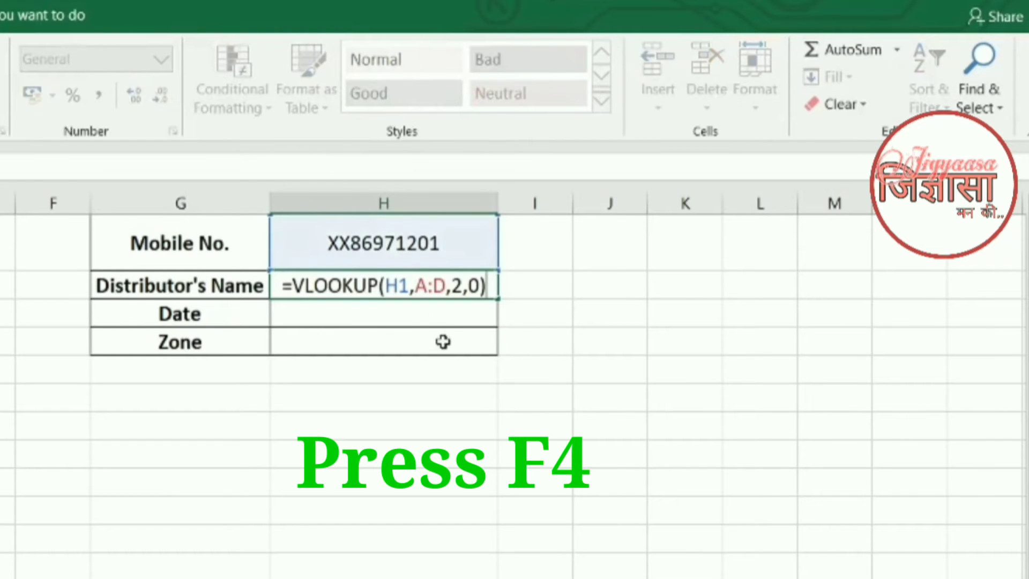
click(409, 287)
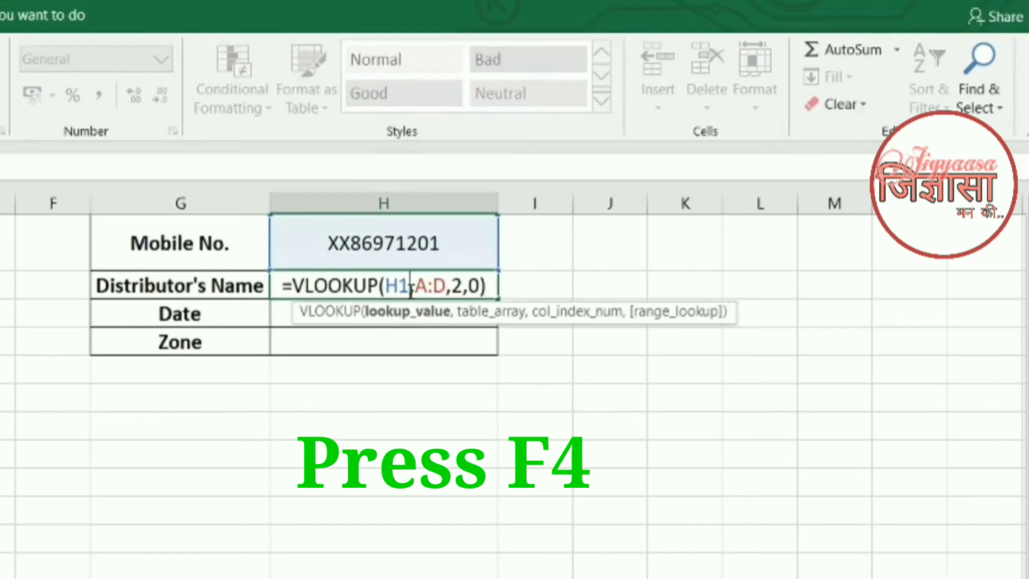
key(shift+Left)
key(shift+Left)
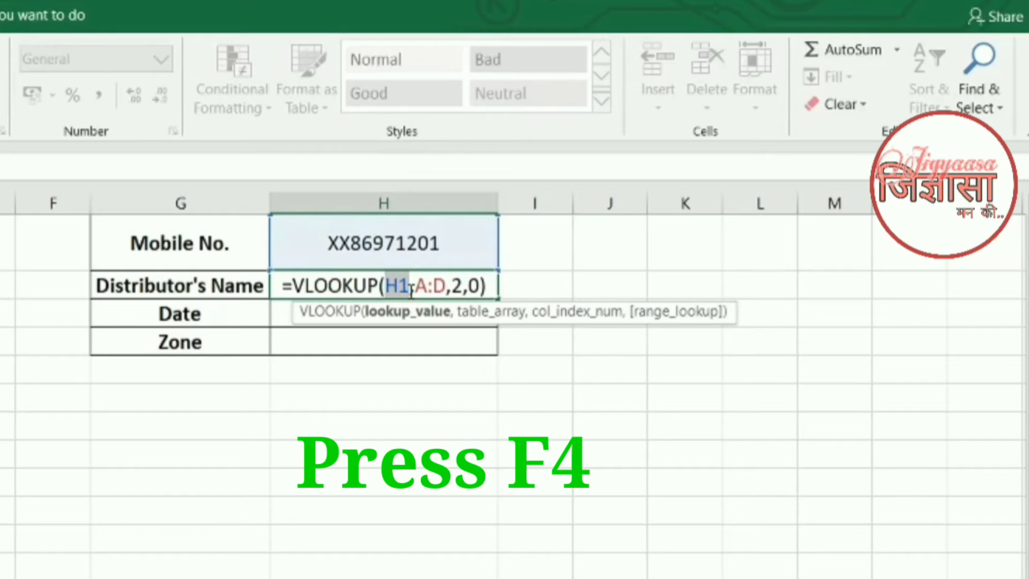
key(F4)
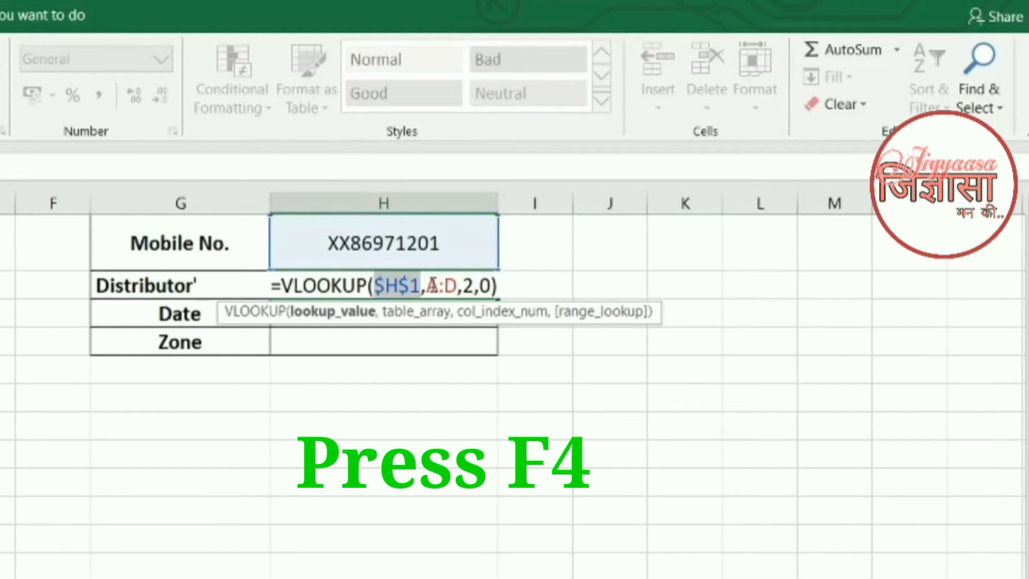
- Make the table array in the H2 formula absolute as $A:$D, and apply the edited formula
click(431, 286)
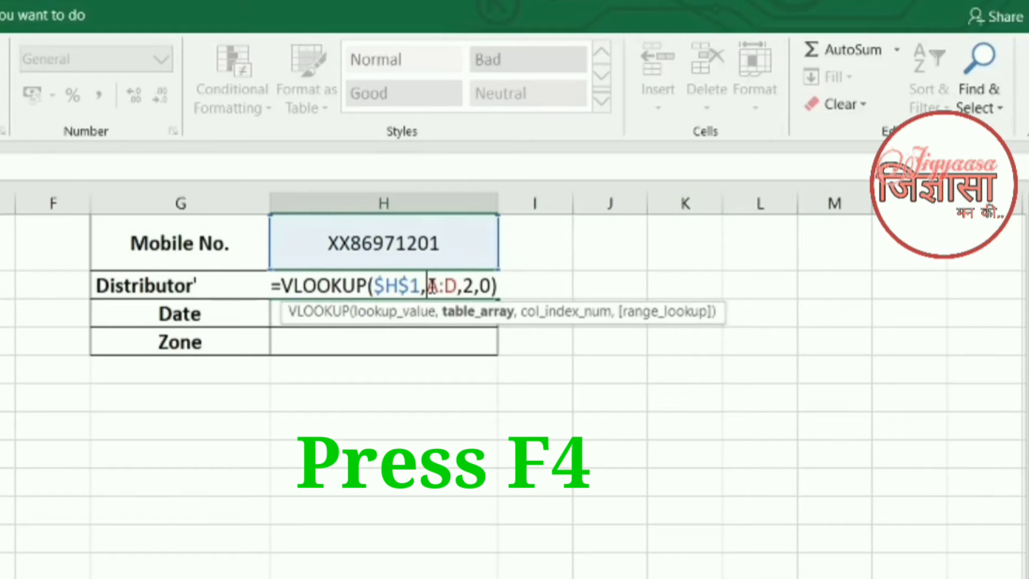
key(shift+Right)
key(shift+Right)
key(shift+Right)
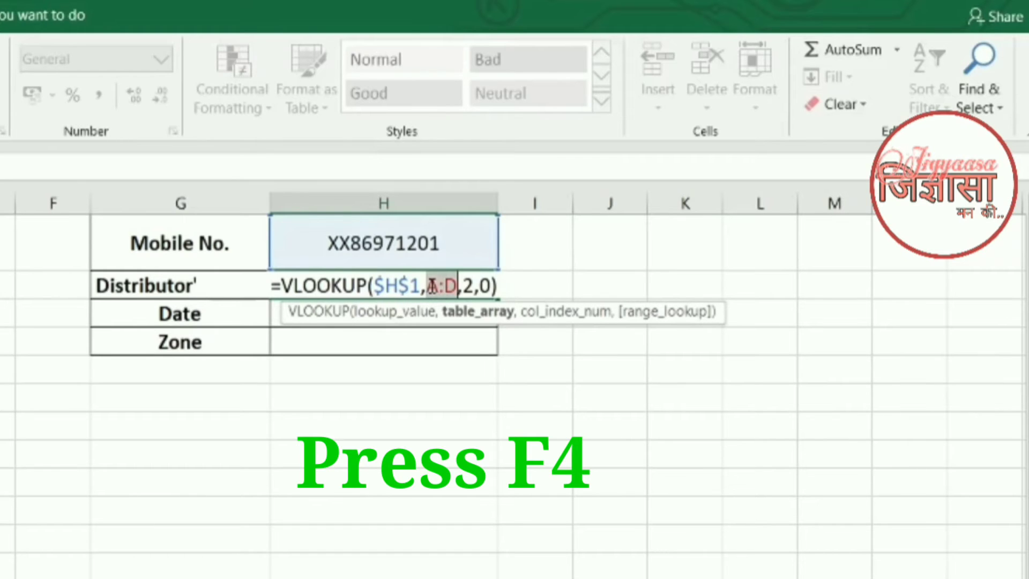
key(F4)
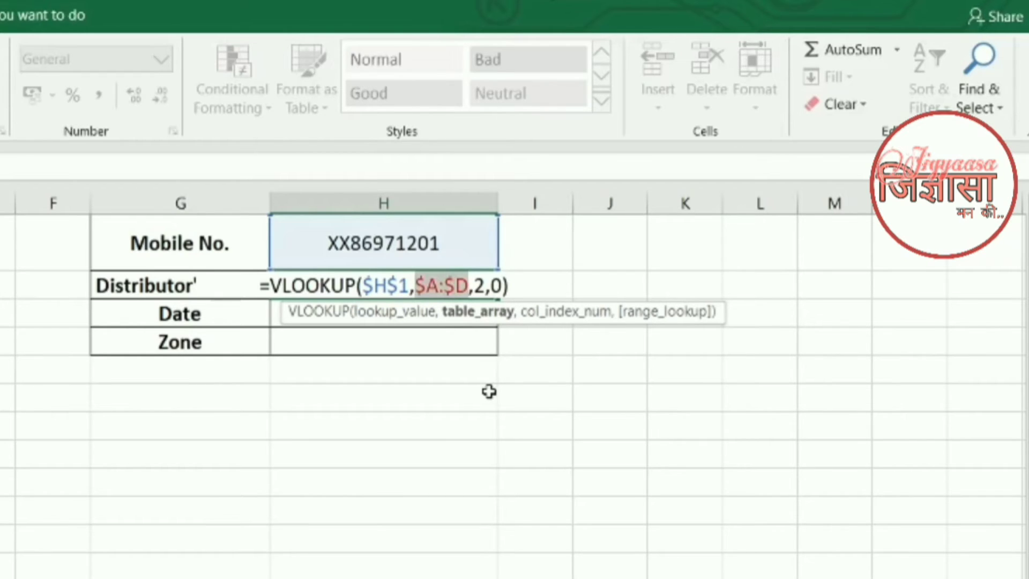
key(Return)
key(Up)
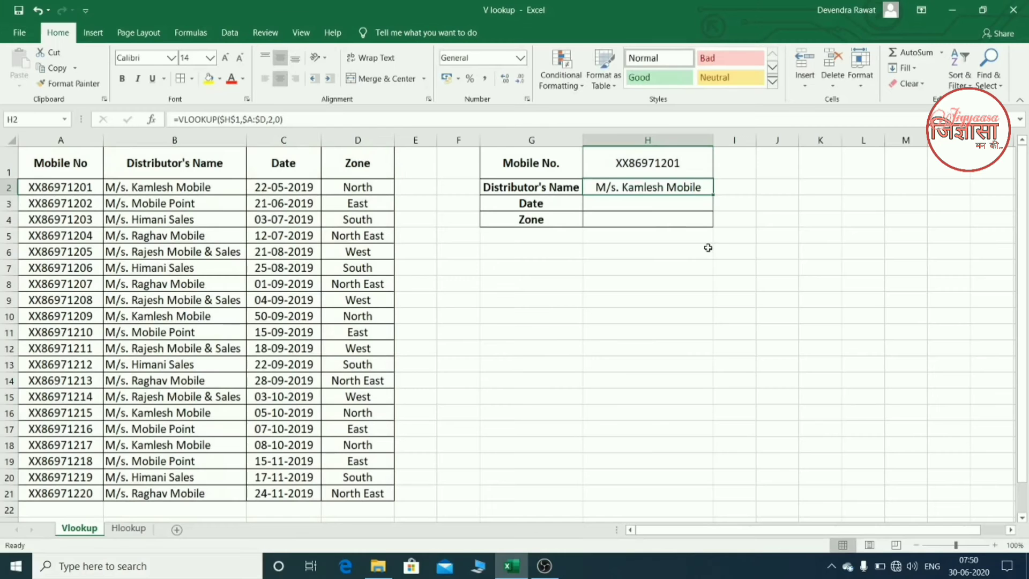
- Copy the VLOOKUP formula from H2 into the Date and Zone cells, H3:H4
key(ctrl+c)
key(Down)
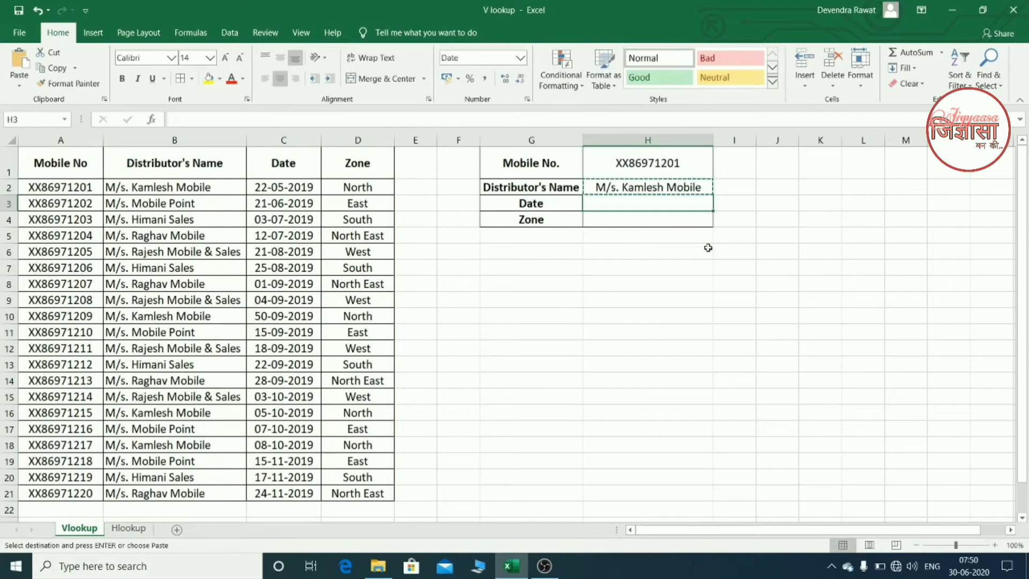
key(shift+Down)
key(ctrl+v)
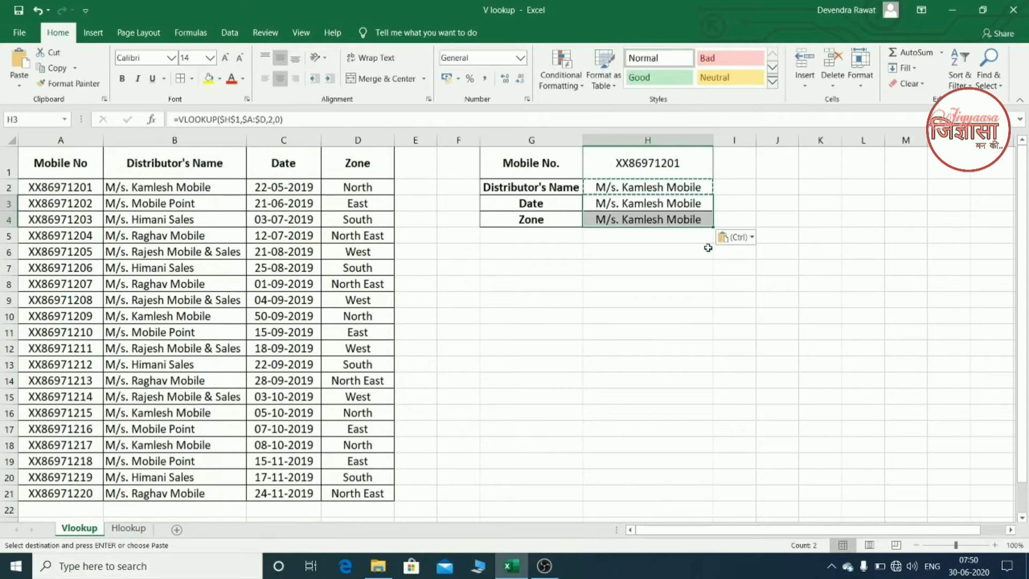
- Change the column index in the H3 formula to 3 so it looks up the date
click(686, 204)
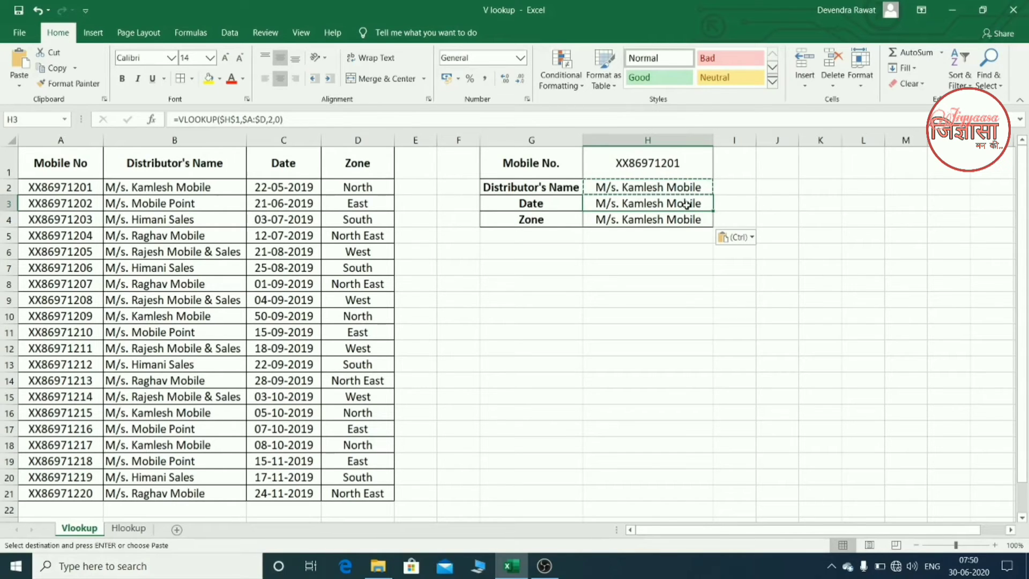
double_click(686, 204)
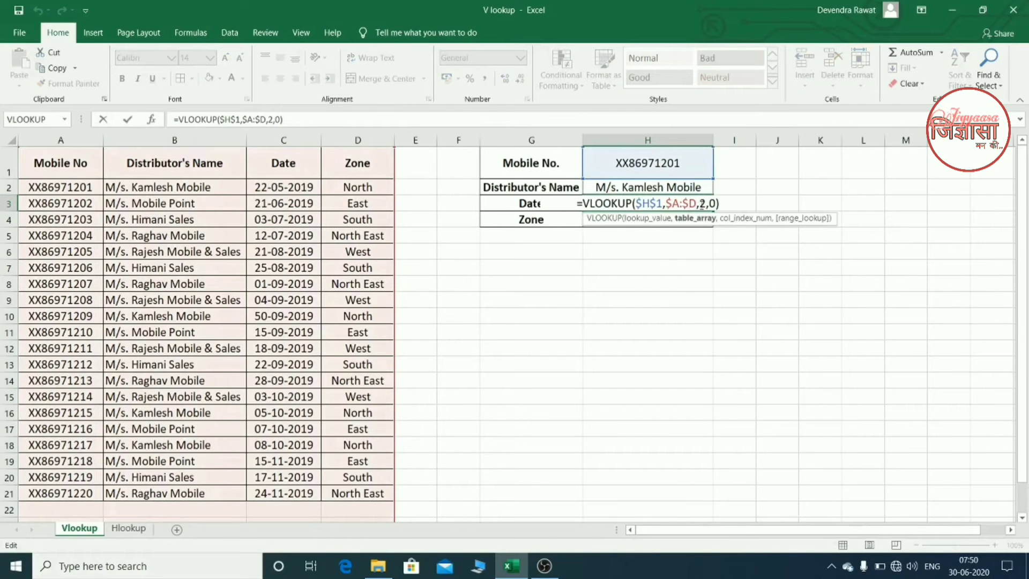
click(700, 204)
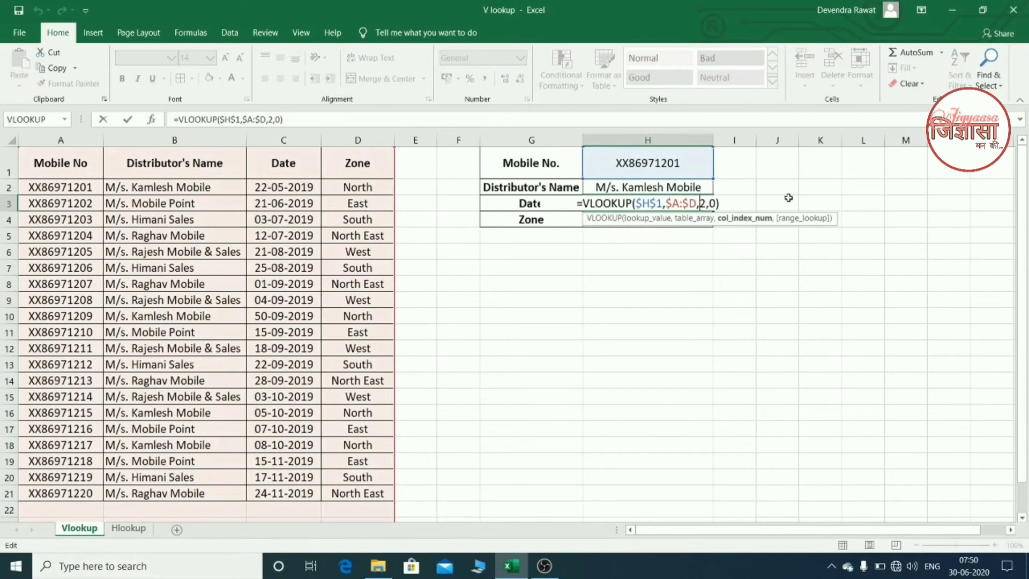
key(Delete)
text(3)
key(Return)
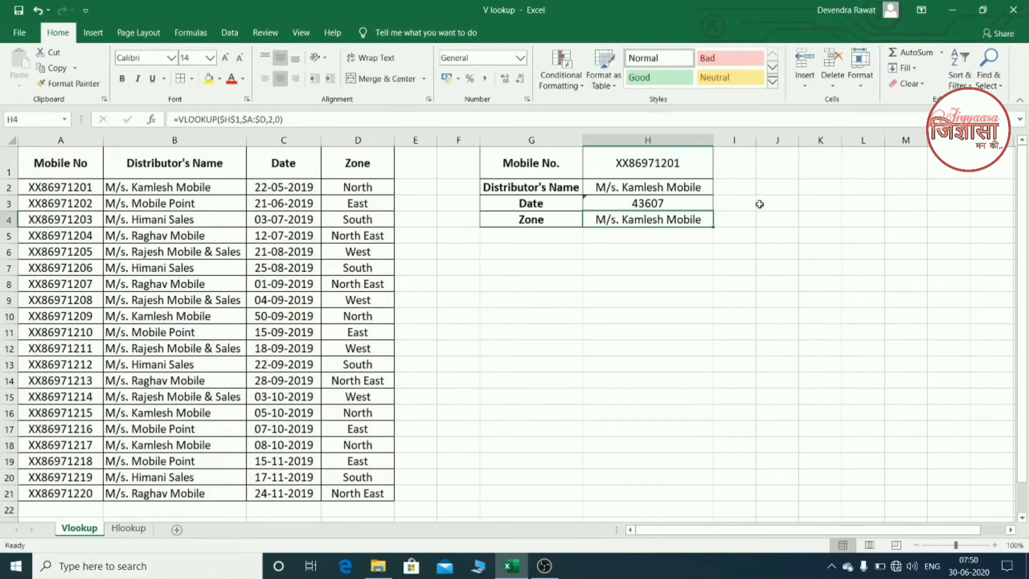
- Copy the date formatting from C2 onto H3 with Format Painter
click(263, 189)
click(75, 84)
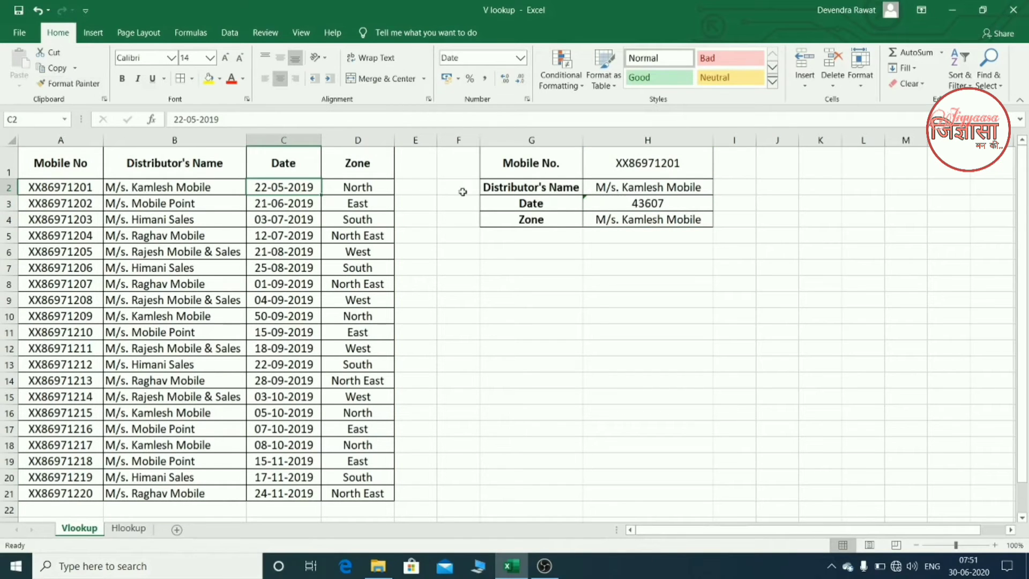
click(76, 84)
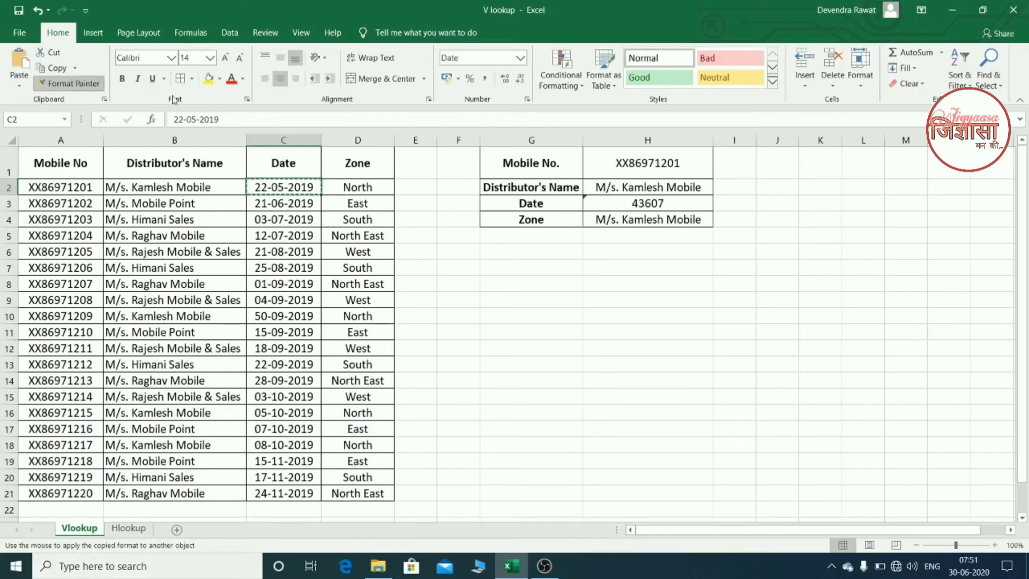
click(608, 202)
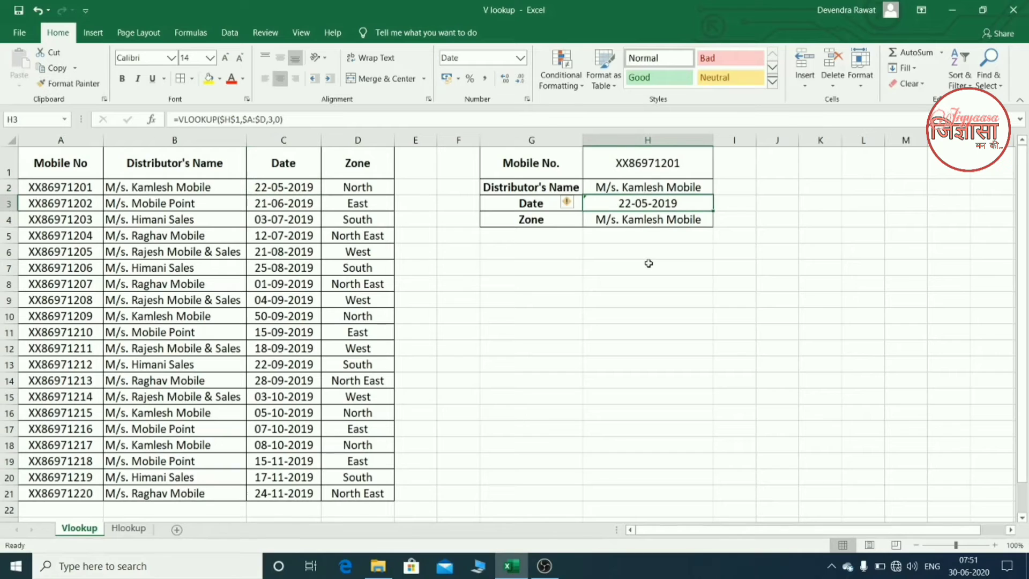
- Change the column index in the H4 formula to 4 so it looks up the zone
click(648, 217)
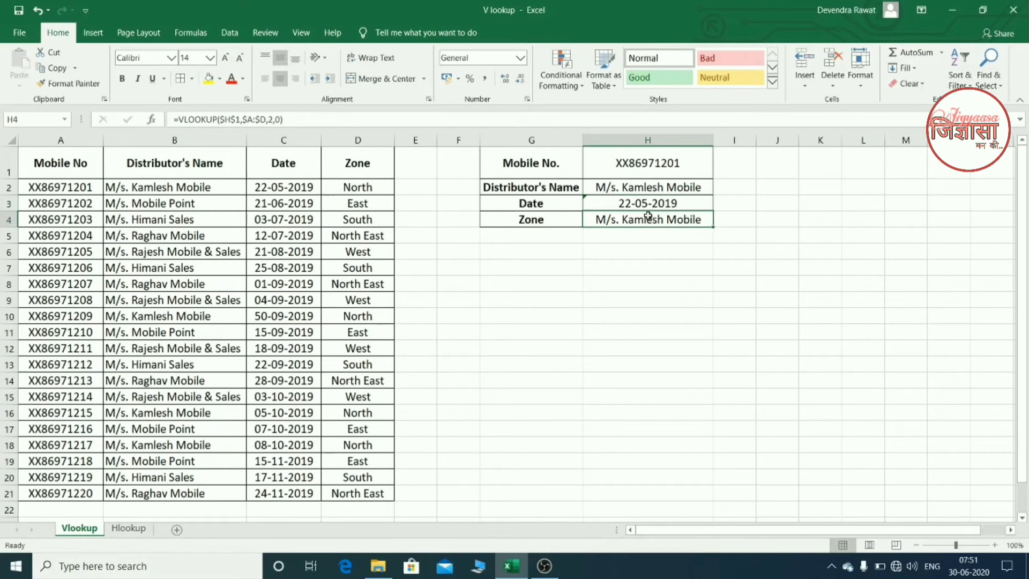
double_click(648, 216)
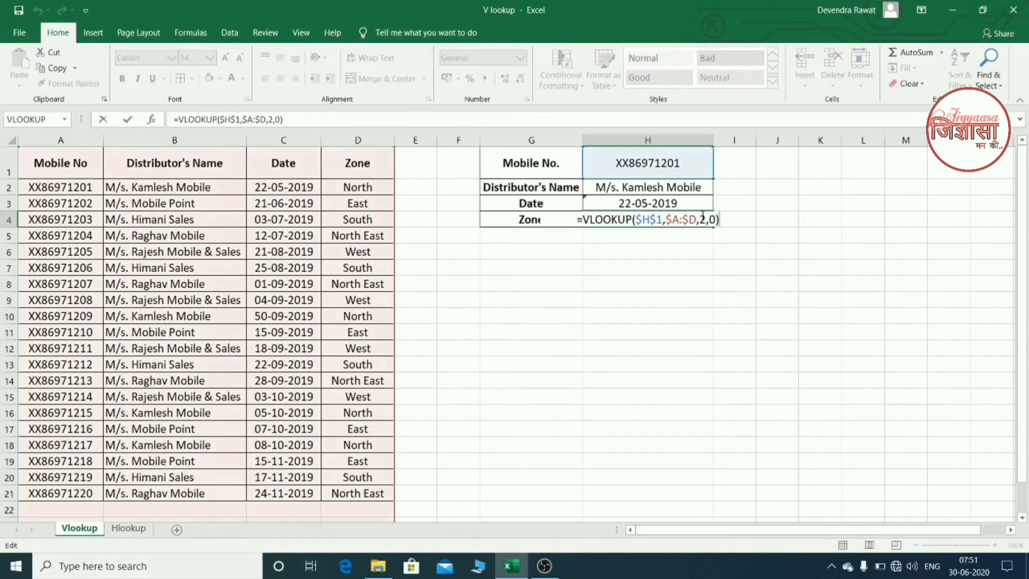
click(700, 219)
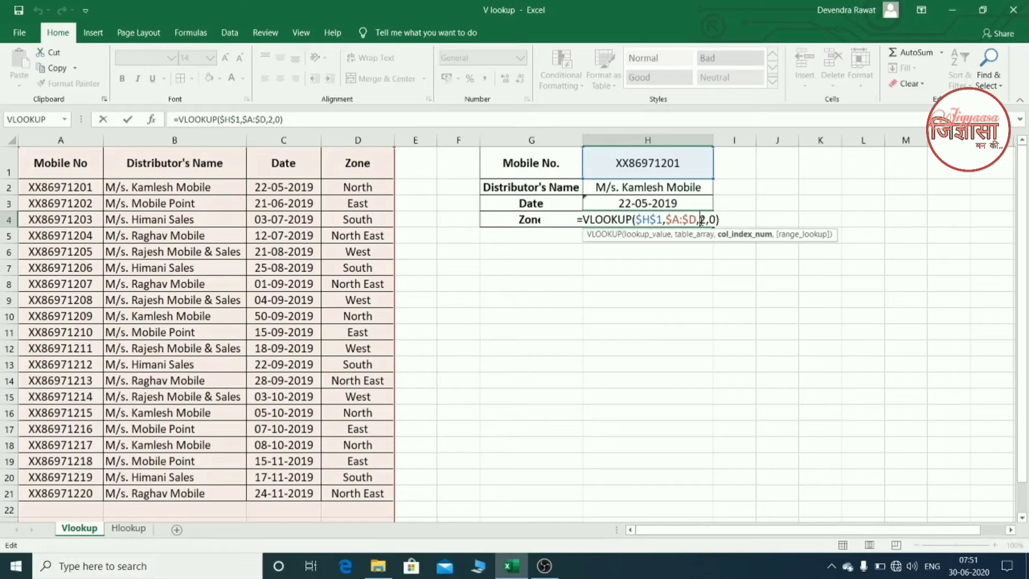
key(Delete)
text(4)
key(Return)
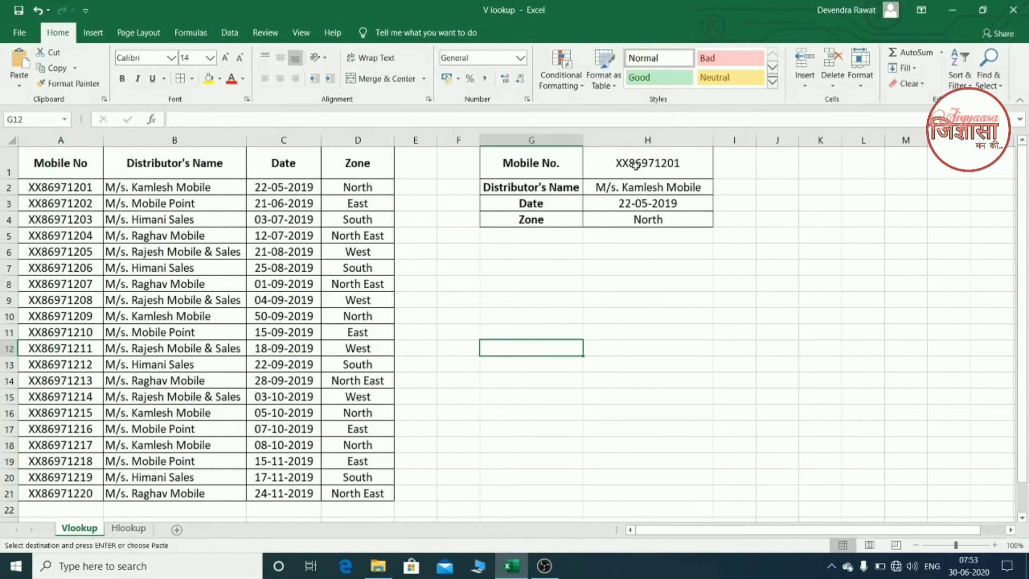
- Test the lookup by changing the last digit of the mobile number in H1 to 3
click(635, 163)
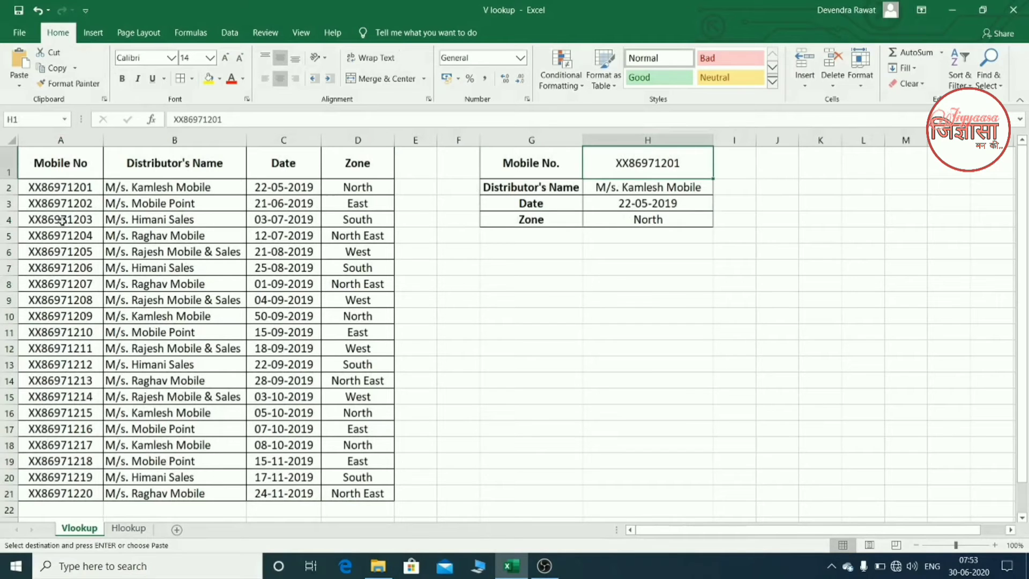
double_click(635, 159)
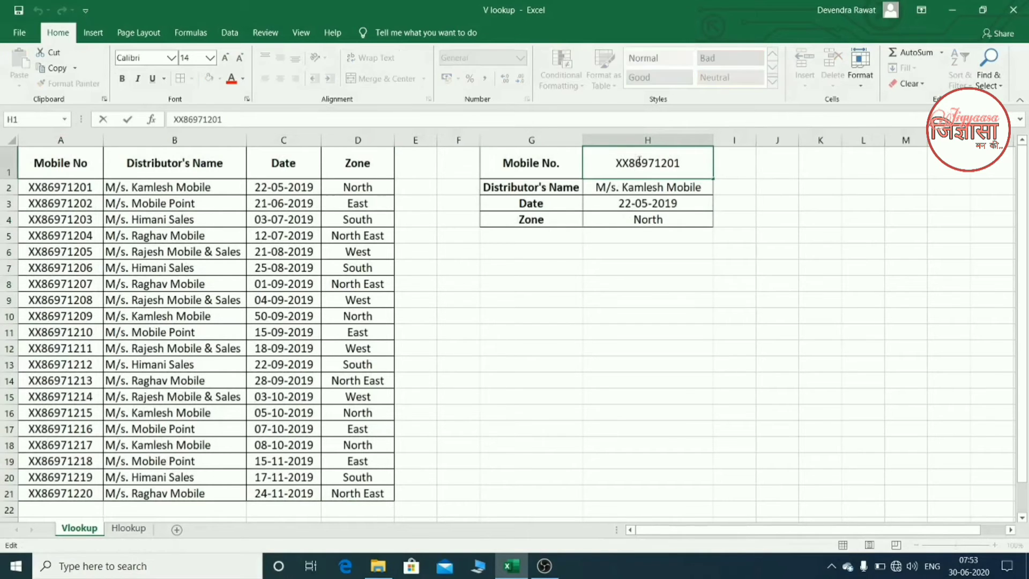
click(692, 167)
key(BackSpace)
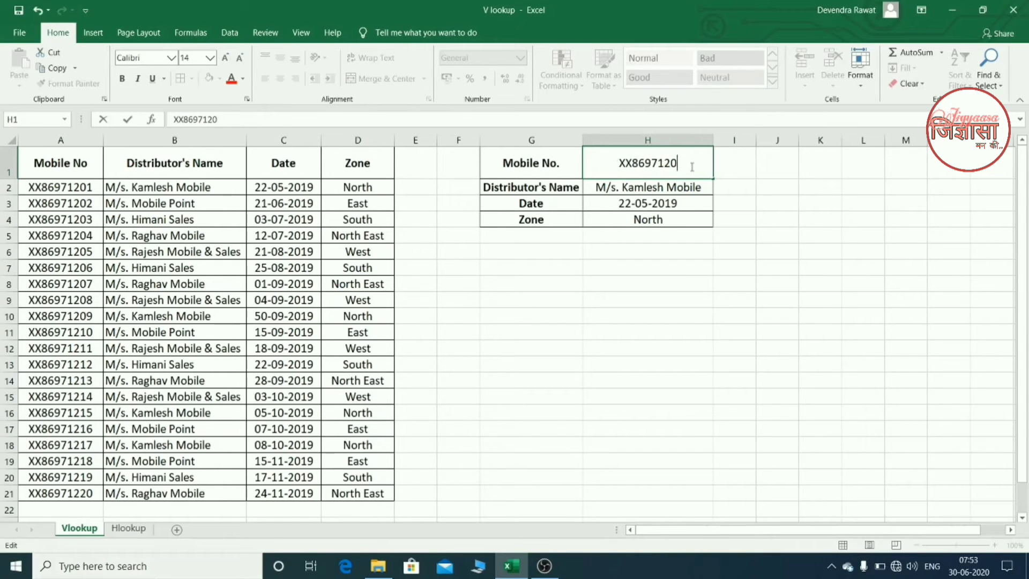
text(3)
key(Return)
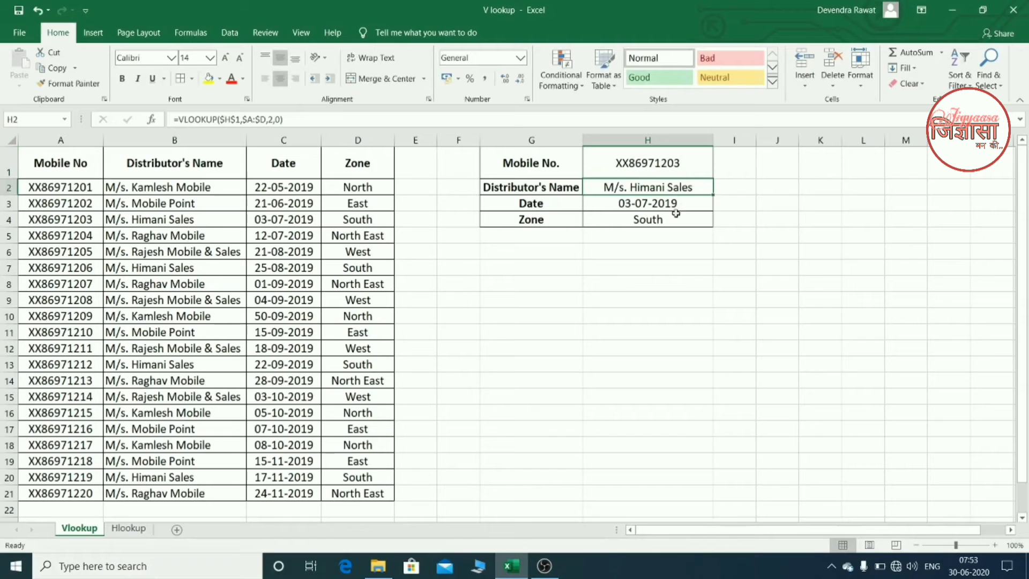
- Begin a data validation rule for H1 that allows values from a List
click(674, 163)
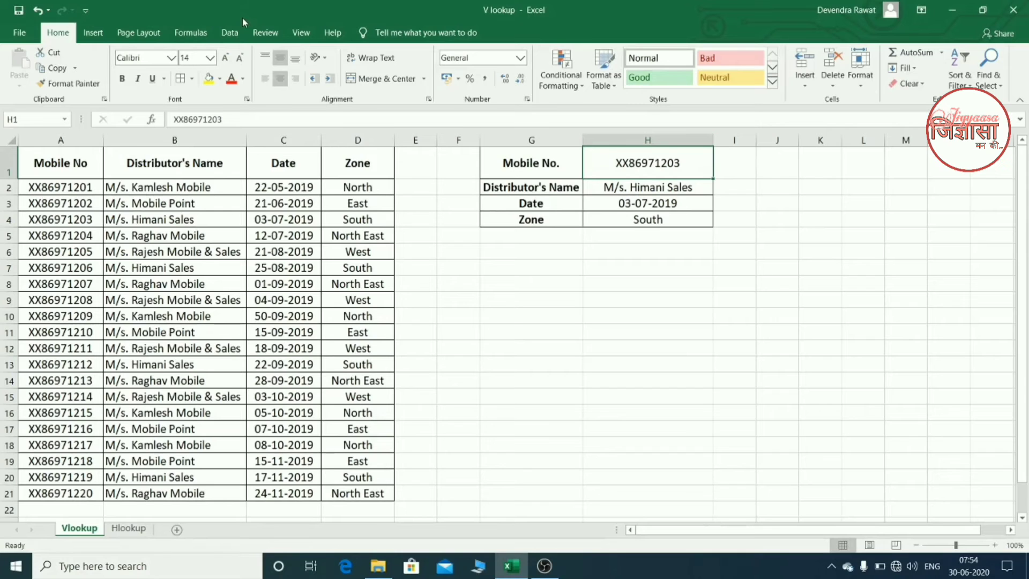
click(230, 33)
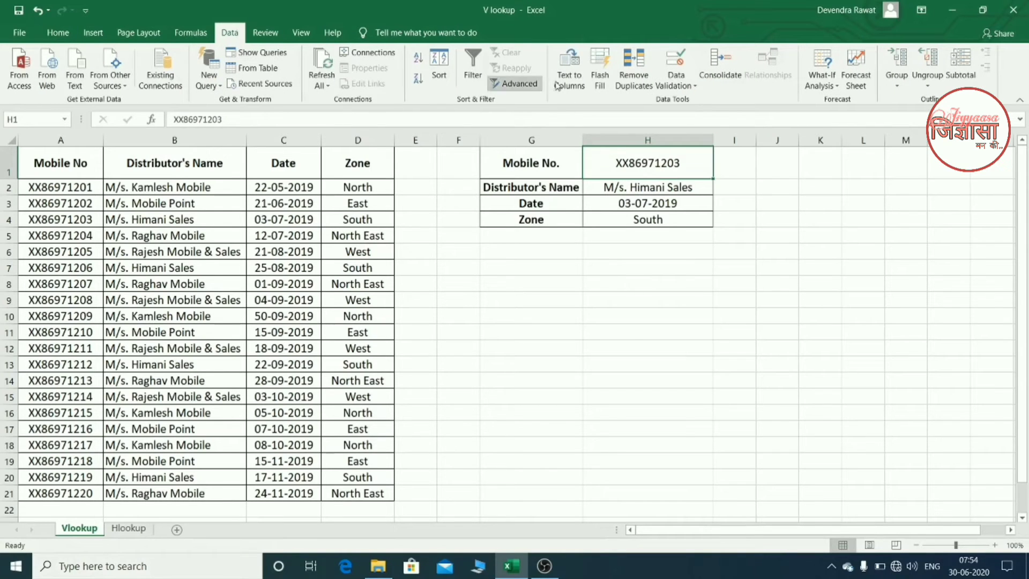
click(676, 83)
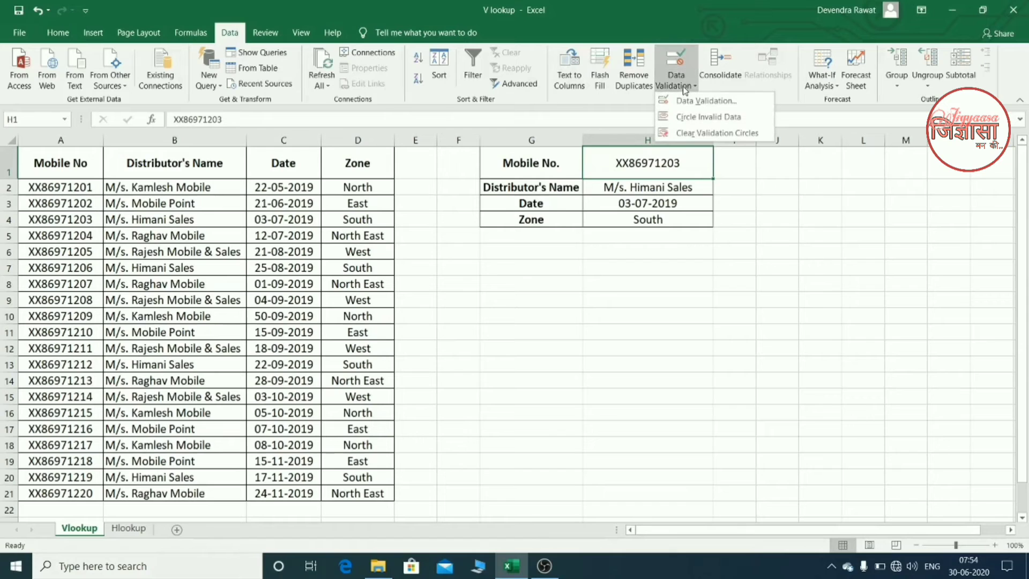
click(688, 102)
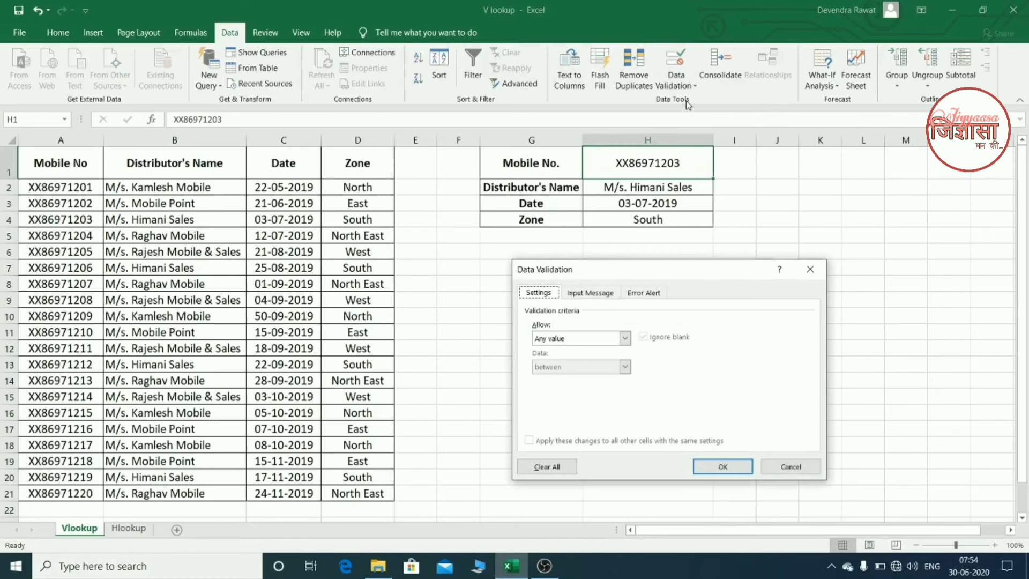
click(608, 339)
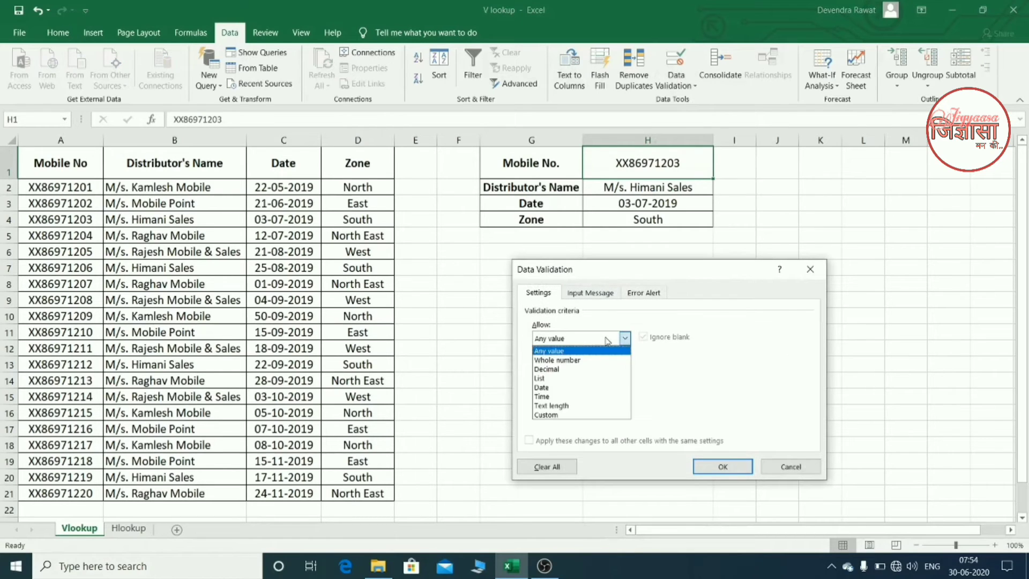
click(590, 379)
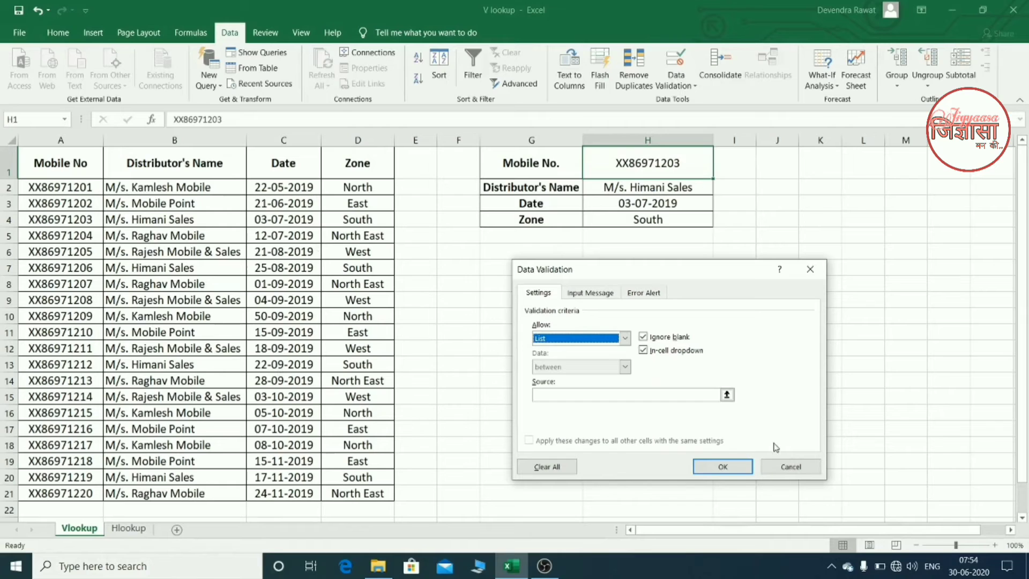
- Set the validation list source to the whole of column A, =$A:$A, and apply the rule to H1
click(725, 395)
click(726, 395)
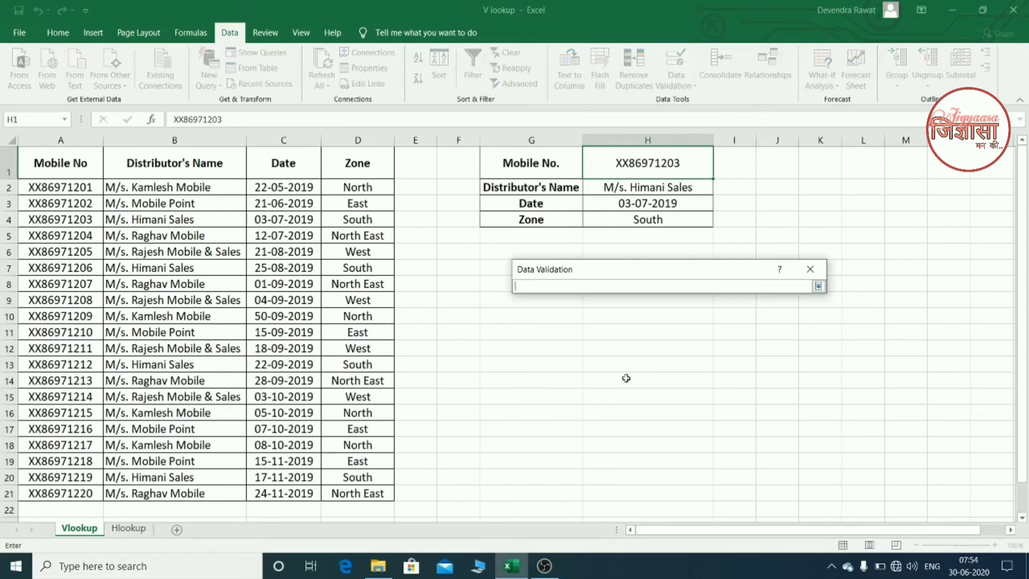
click(61, 140)
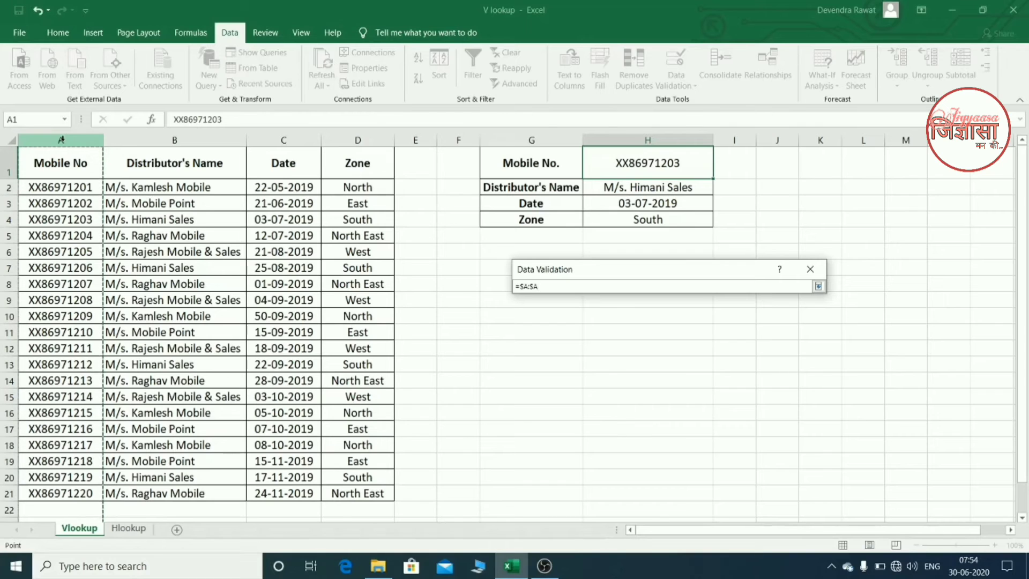
key(Return)
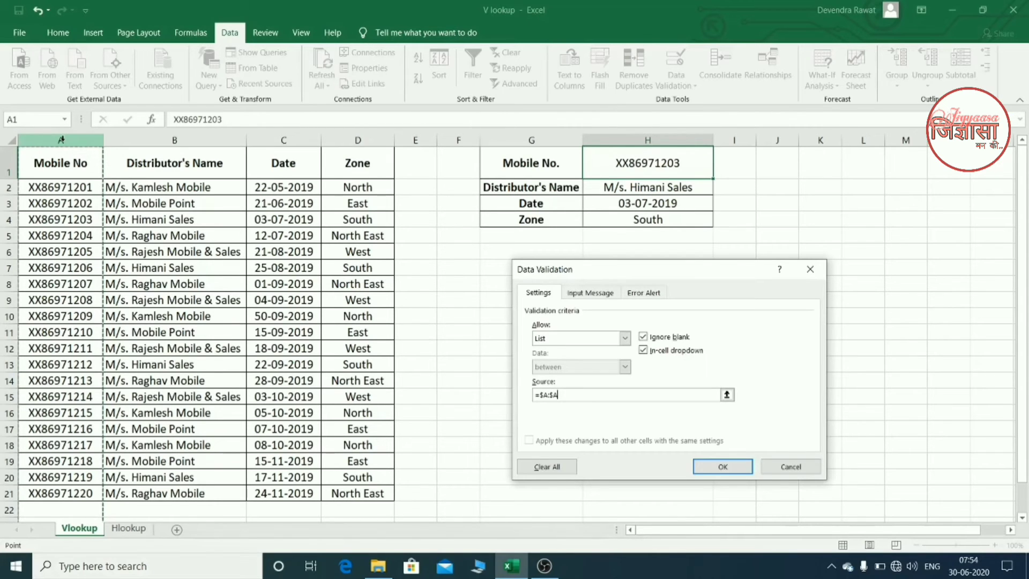
click(715, 466)
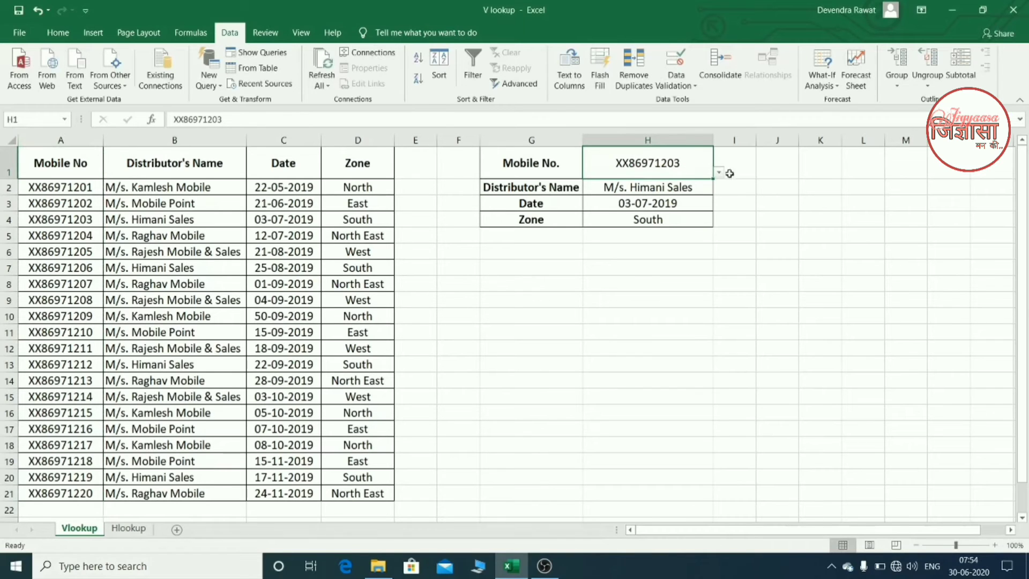
- Choose the mobile number stored in A15 from H1's validation list, and autofit the width of column H
click(719, 172)
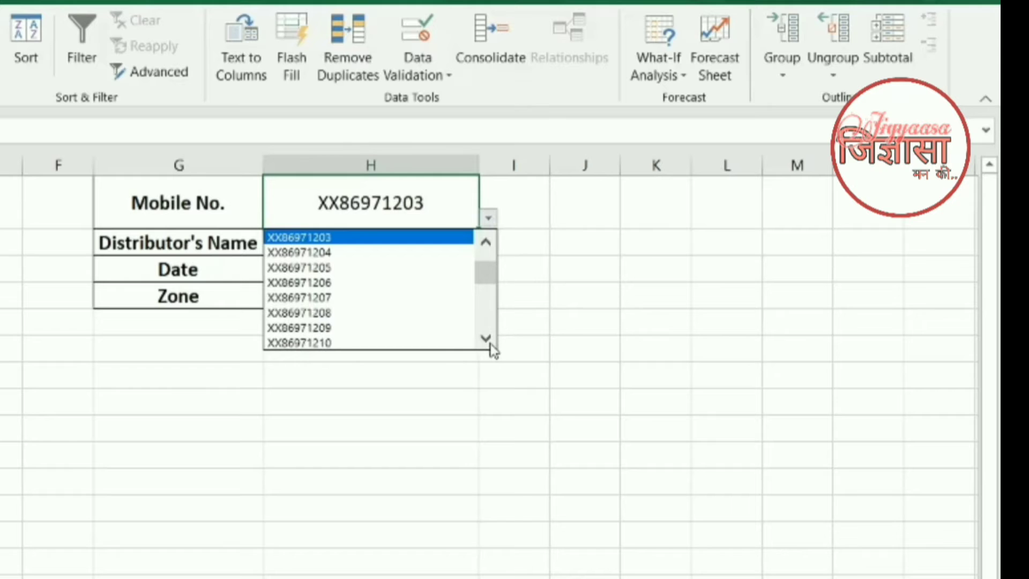
click(717, 245)
click(490, 343)
click(490, 343)
click(490, 343)
click(490, 343)
click(490, 344)
click(490, 343)
click(490, 344)
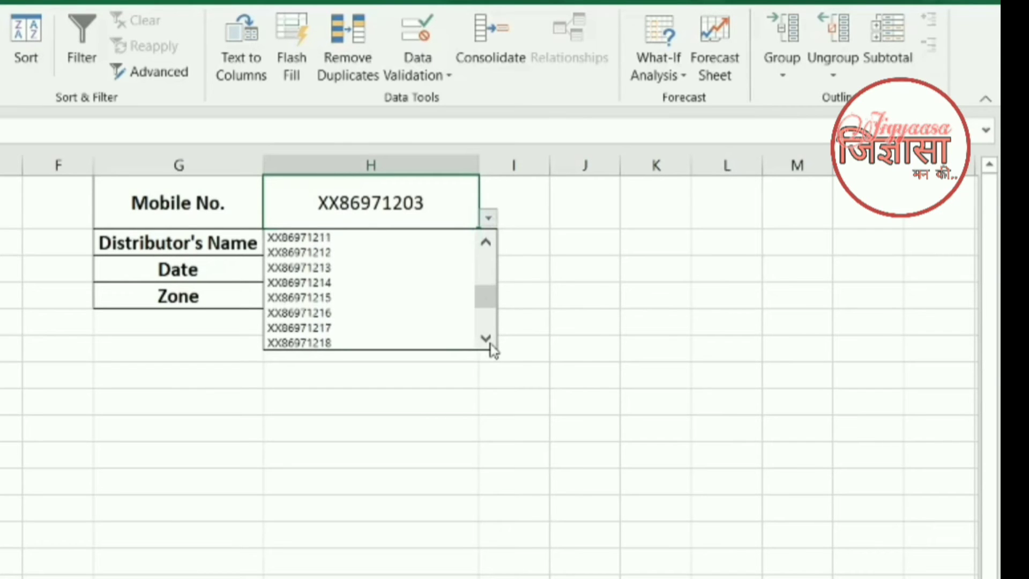
click(490, 343)
click(490, 343)
click(490, 344)
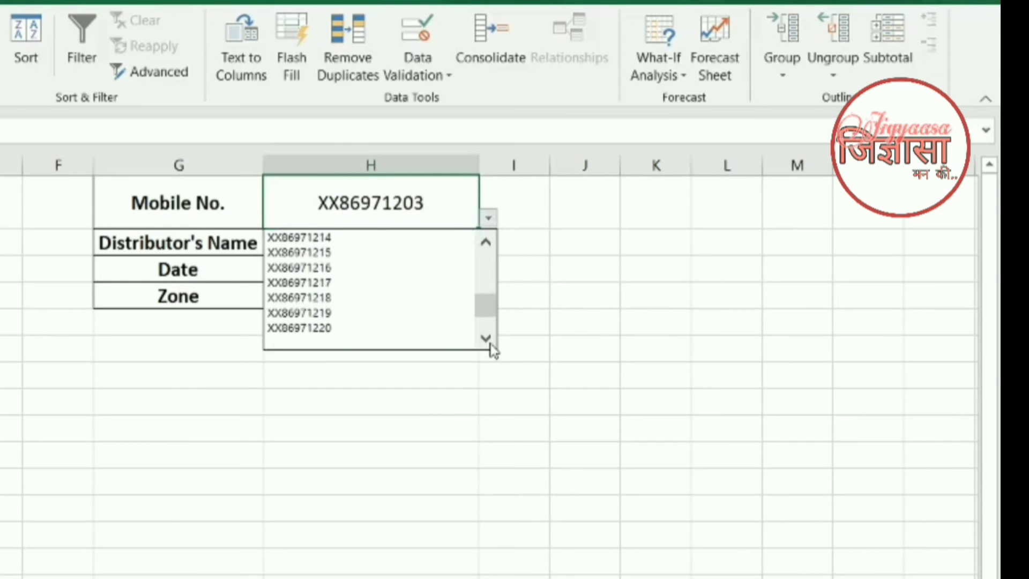
click(328, 241)
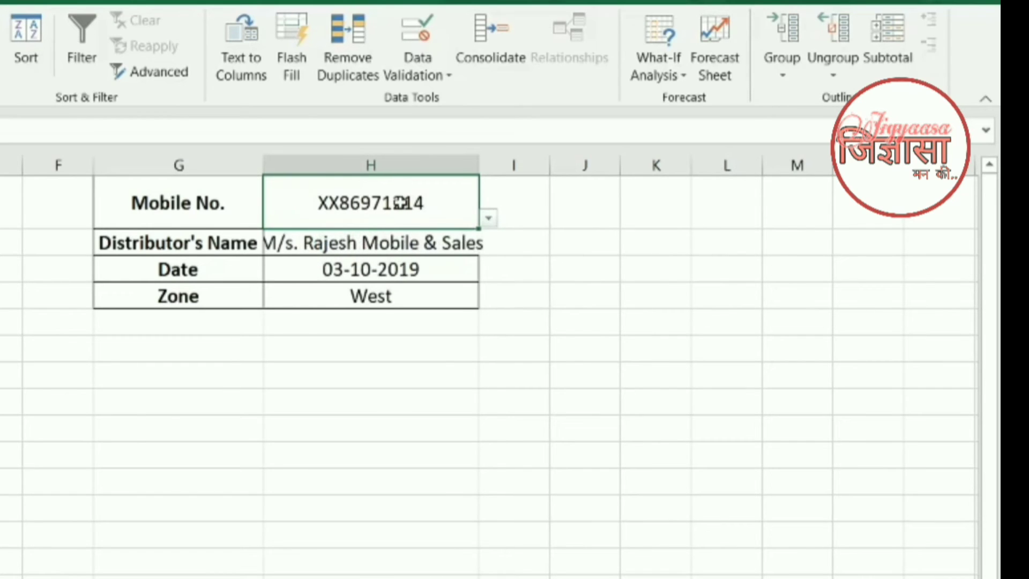
double_click(479, 167)
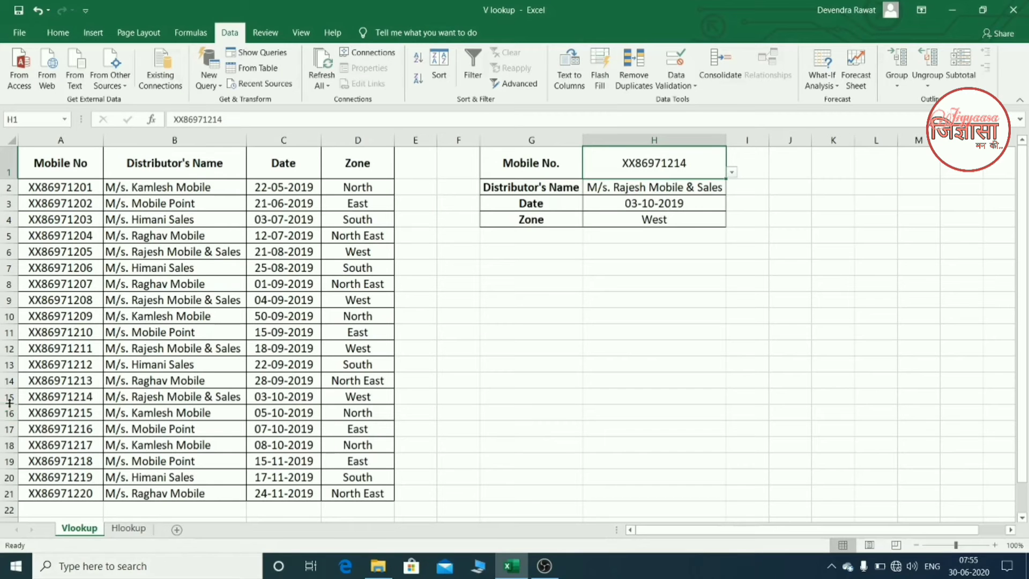
- Choose the mobile number stored in A21 from H1's validation list, and compare the form's results with row 21
click(7, 396)
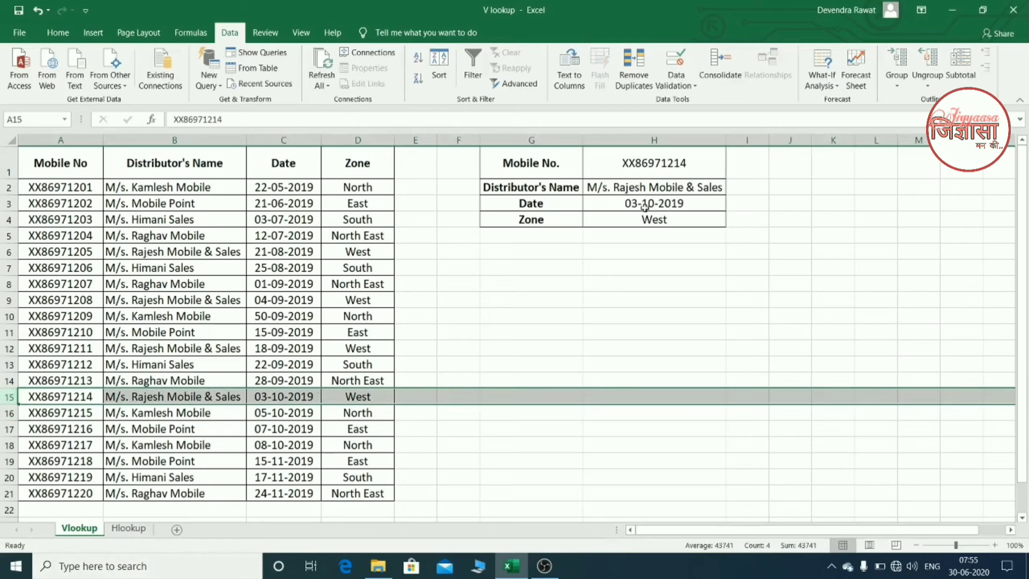
click(639, 175)
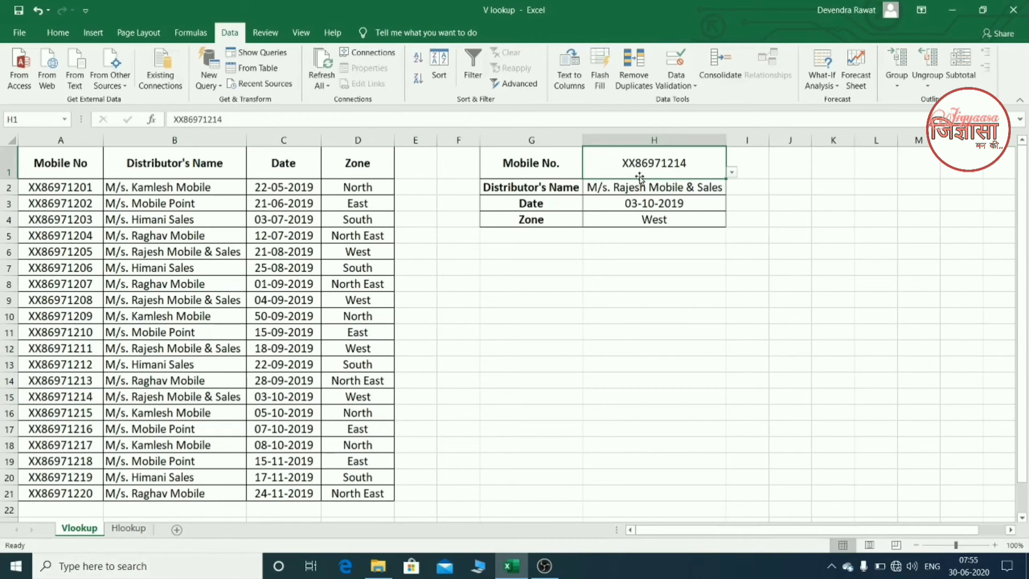
click(732, 173)
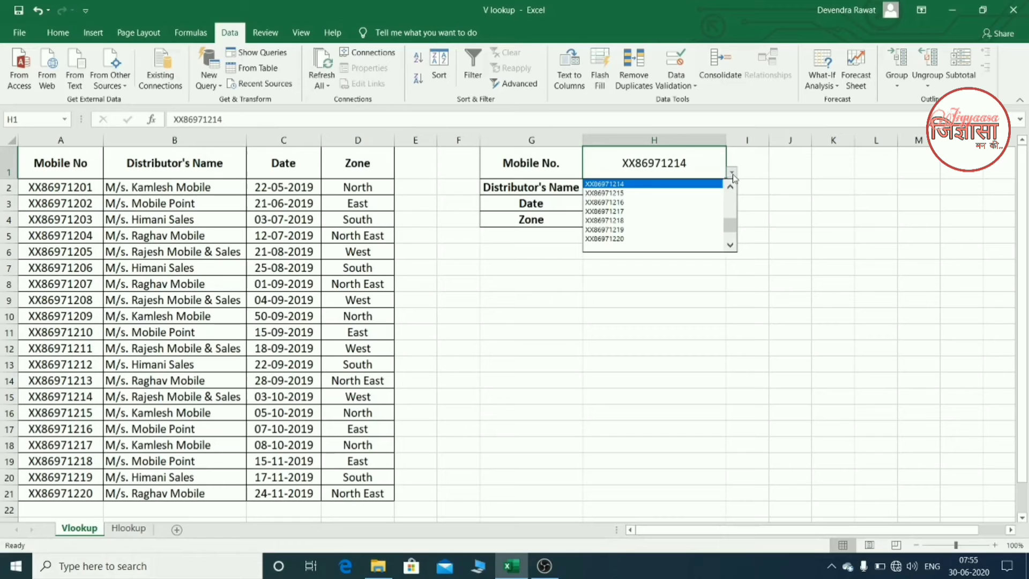
click(678, 239)
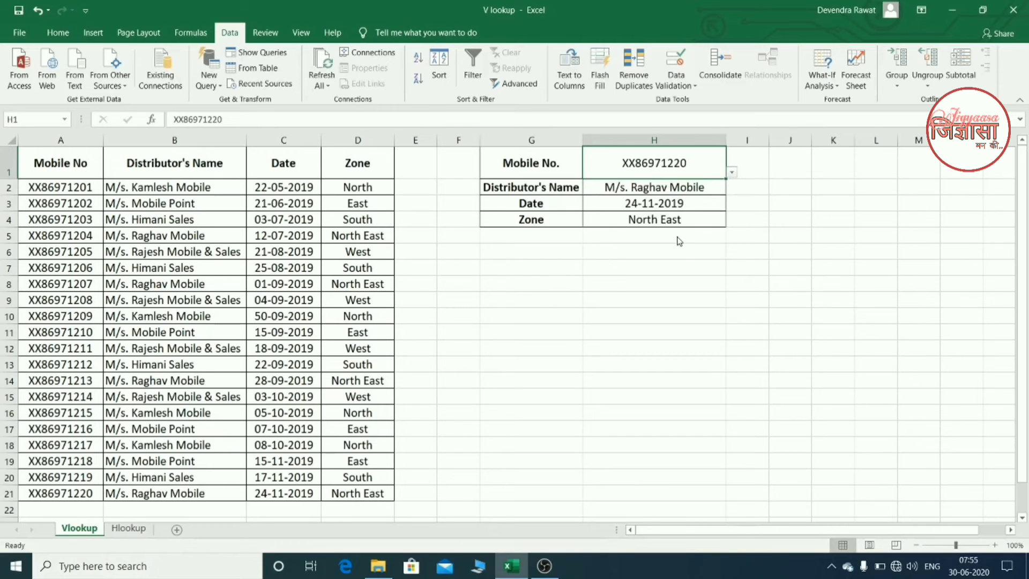
click(5, 493)
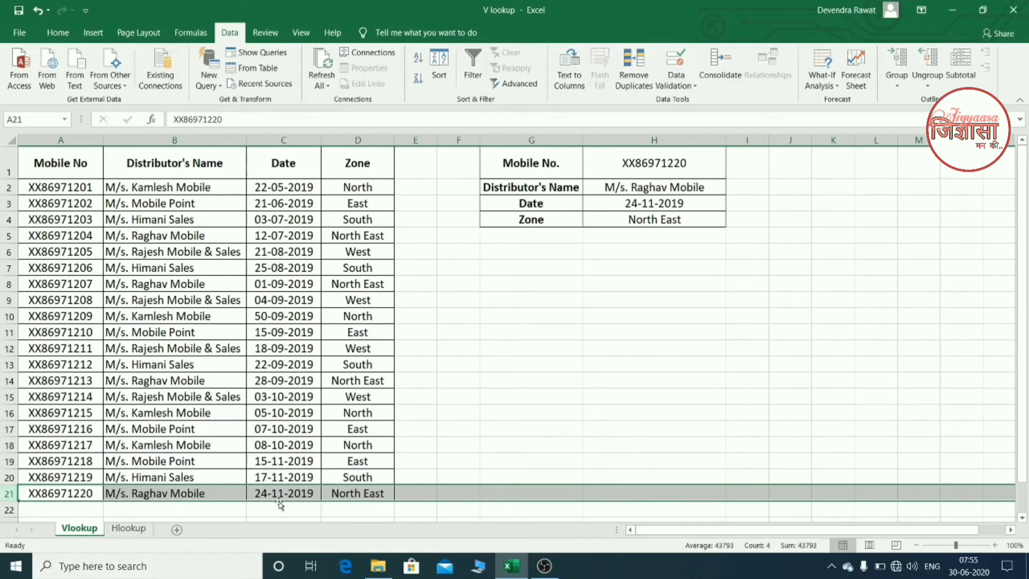
click(711, 224)
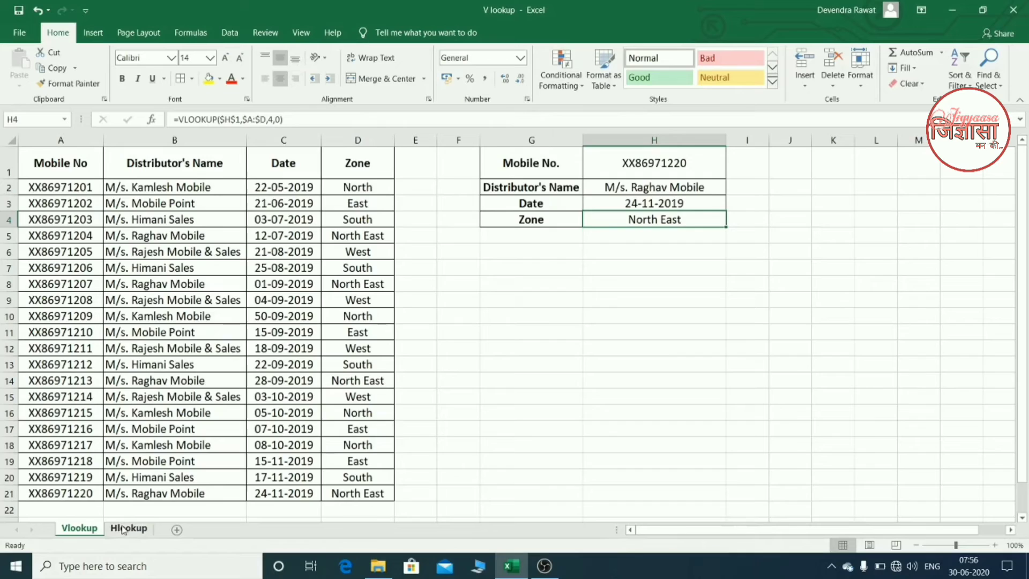
- Copy the whole distributor table, A1:D21, including its headers, from the Vlookup sheet
click(127, 529)
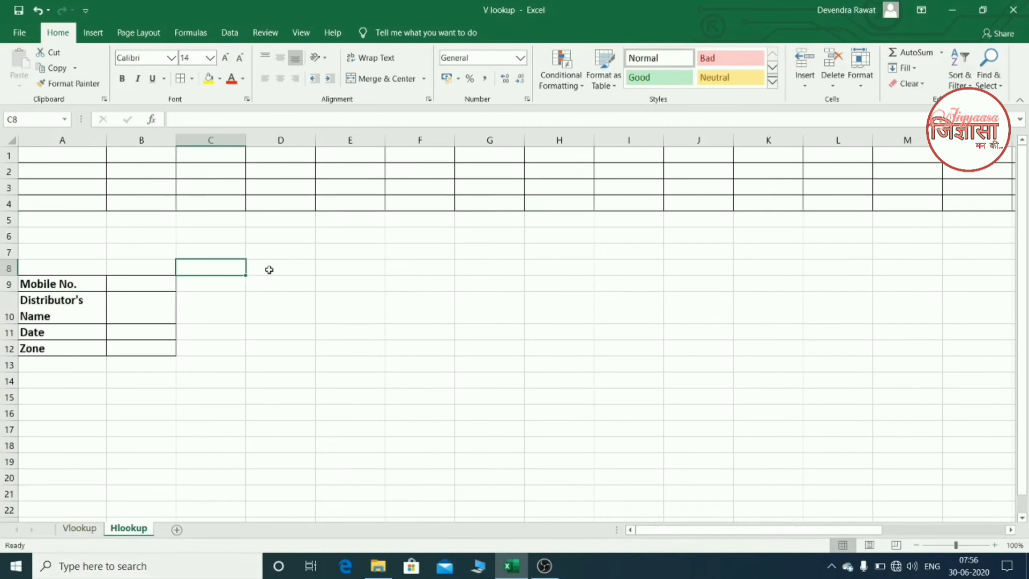
click(79, 528)
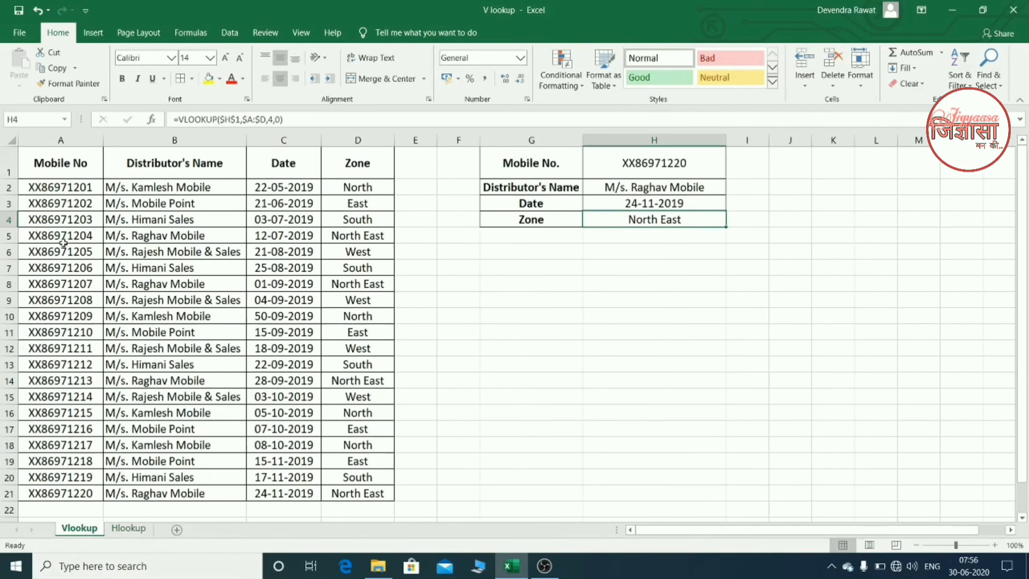
click(78, 169)
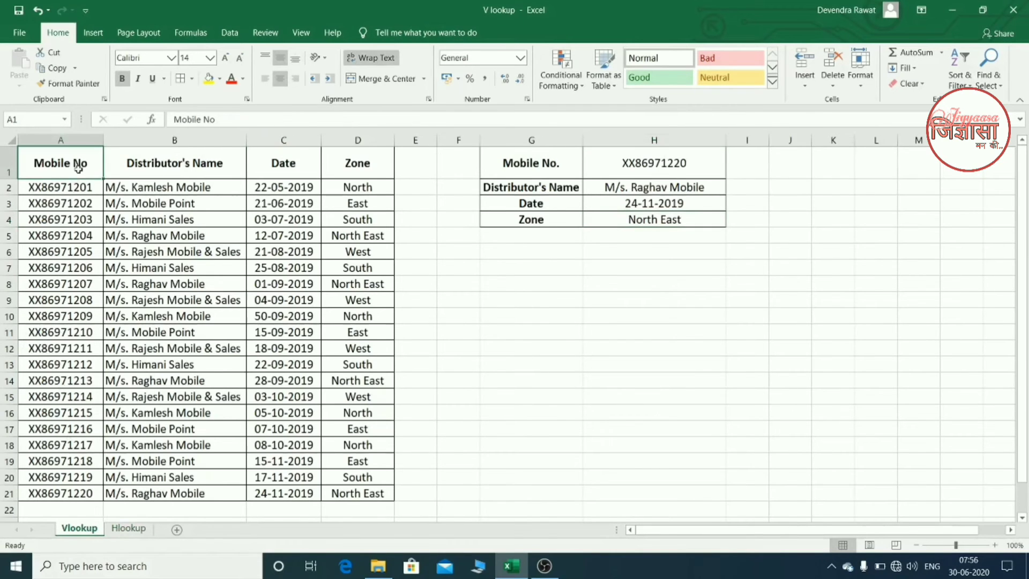
key(ctrl+shift+Down)
key(ctrl+shift+Right)
key(ctrl+c)
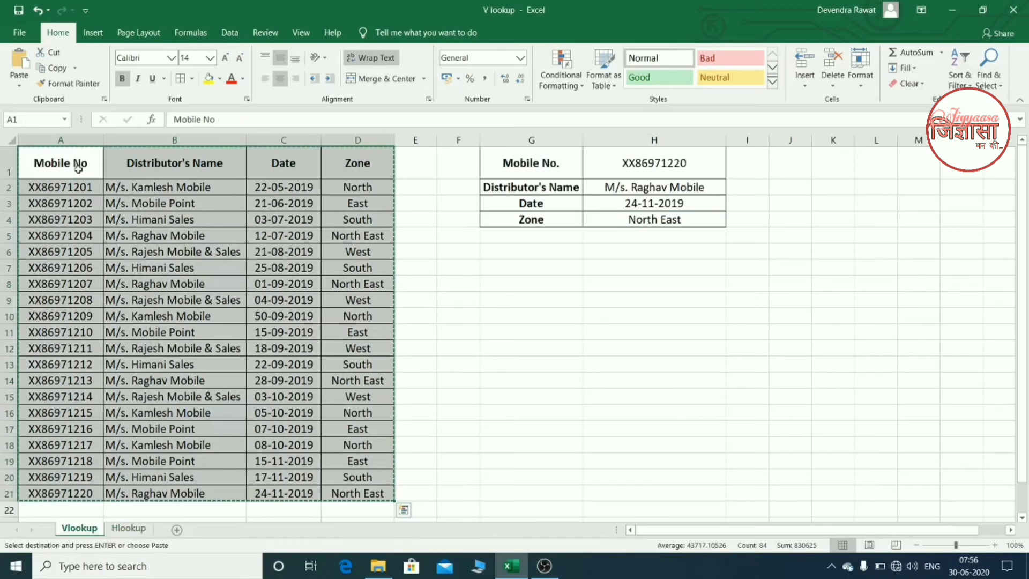
- Paste the copied table transposed into the Hlookup sheet starting at A1, using Paste Special
click(129, 528)
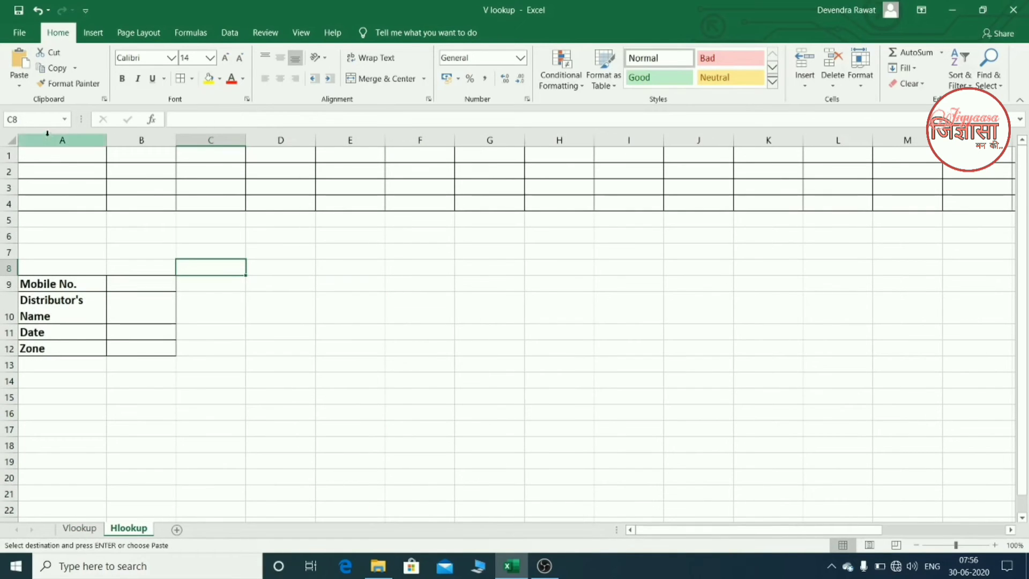
click(67, 159)
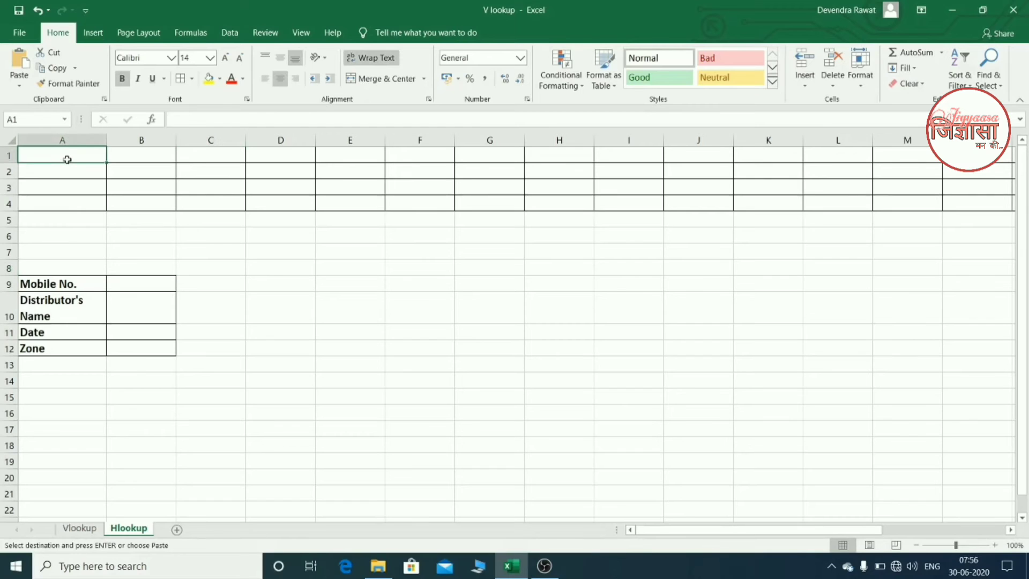
key(alt+e)
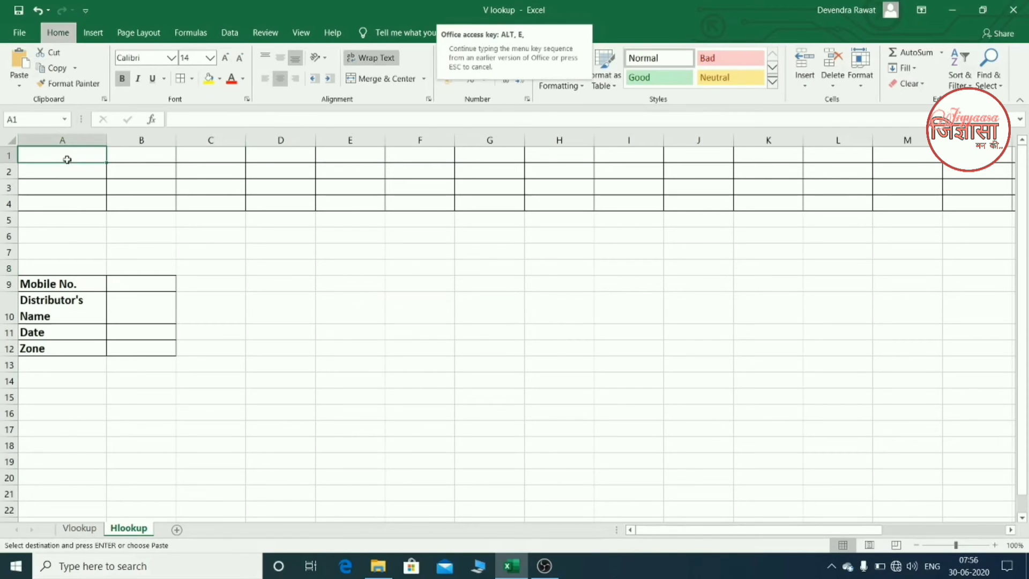
key(s)
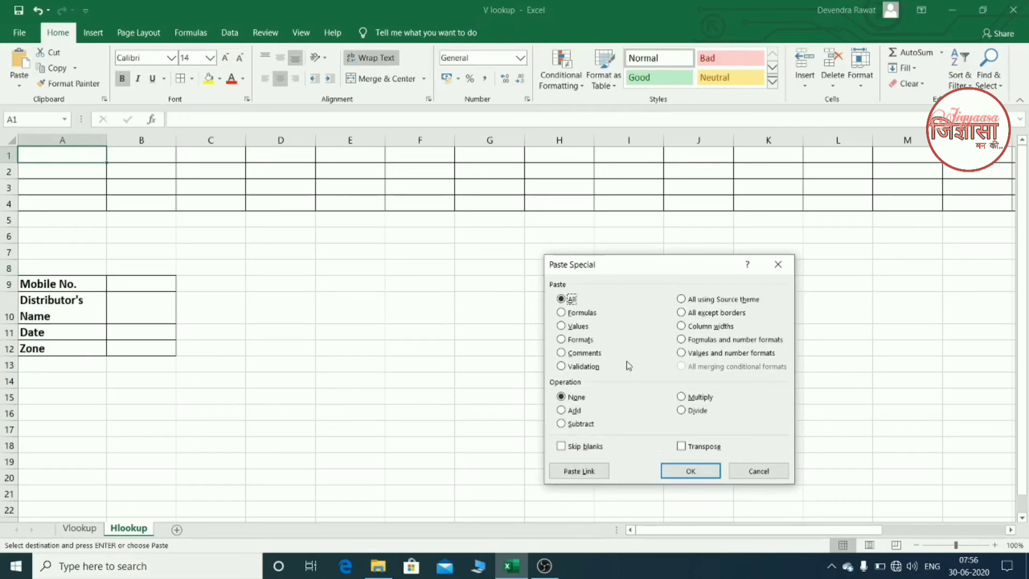
click(705, 448)
click(692, 470)
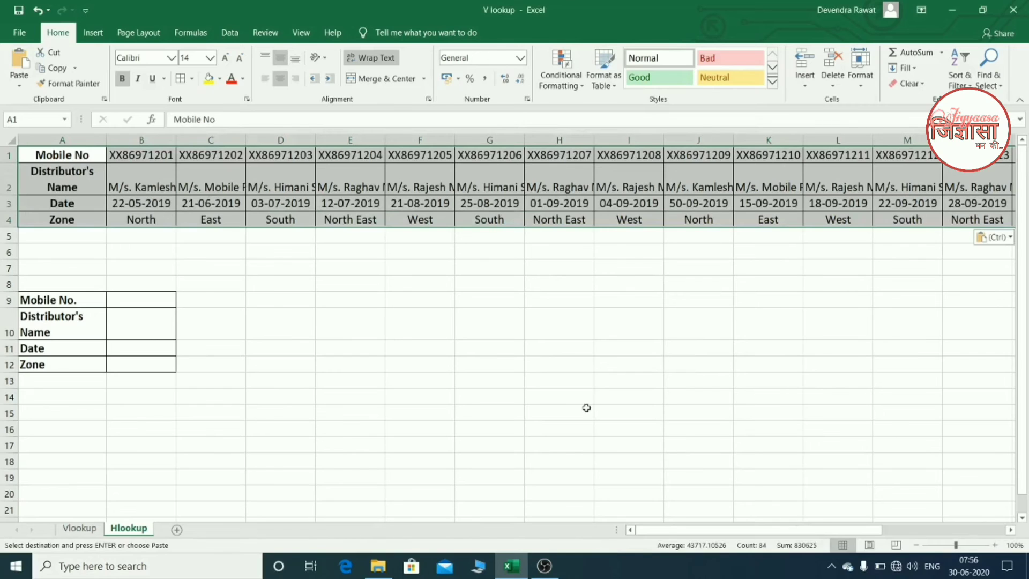
- Wrap the text of the Distributor's Name row, row 2, and centre it horizontally
click(9, 178)
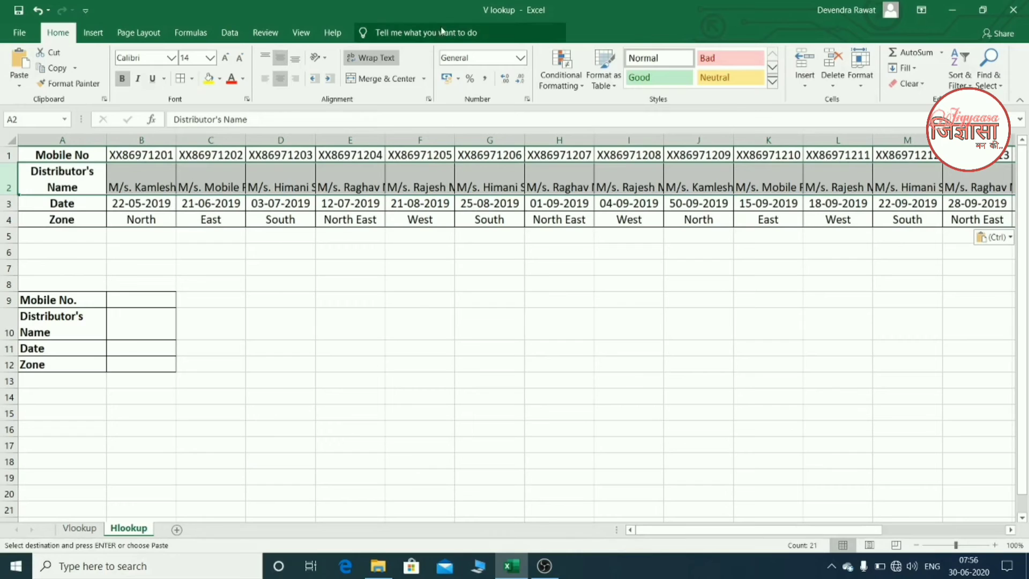
click(374, 59)
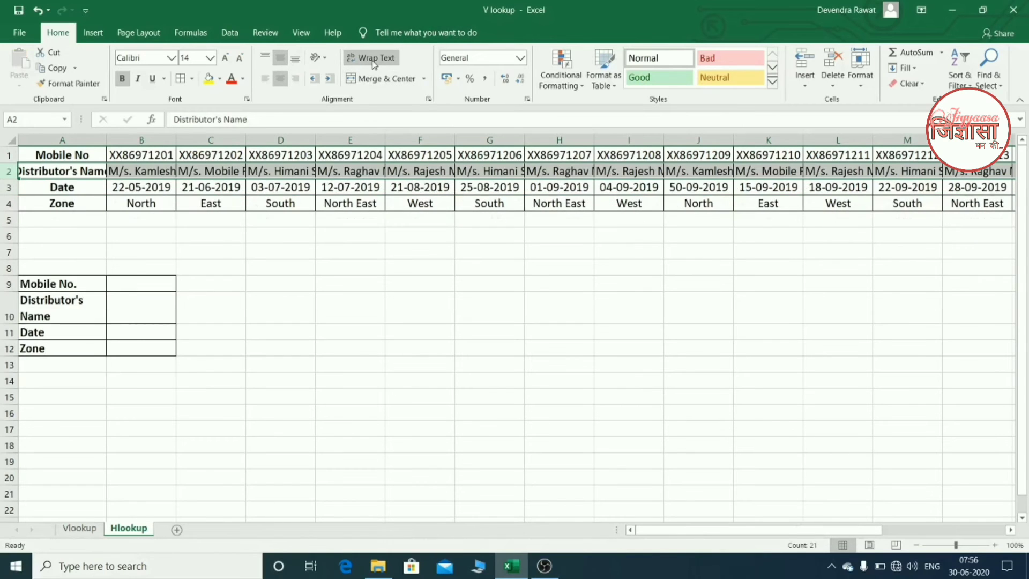
click(374, 59)
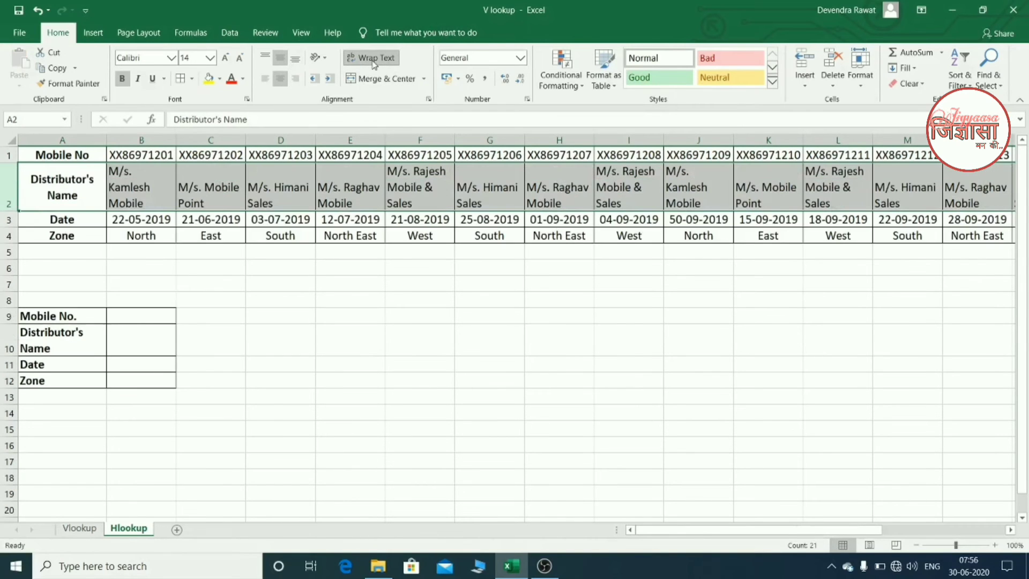
click(280, 79)
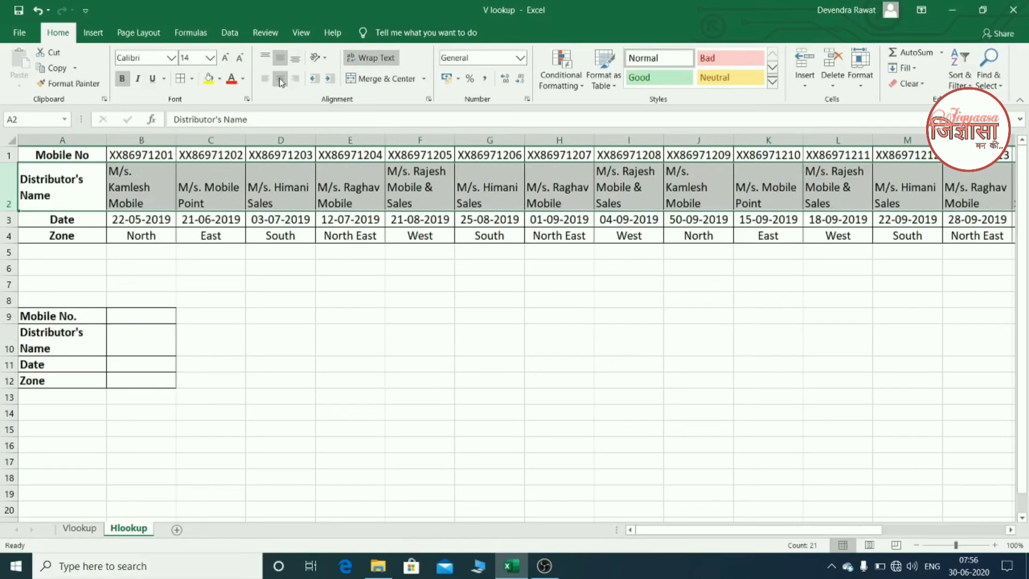
click(280, 80)
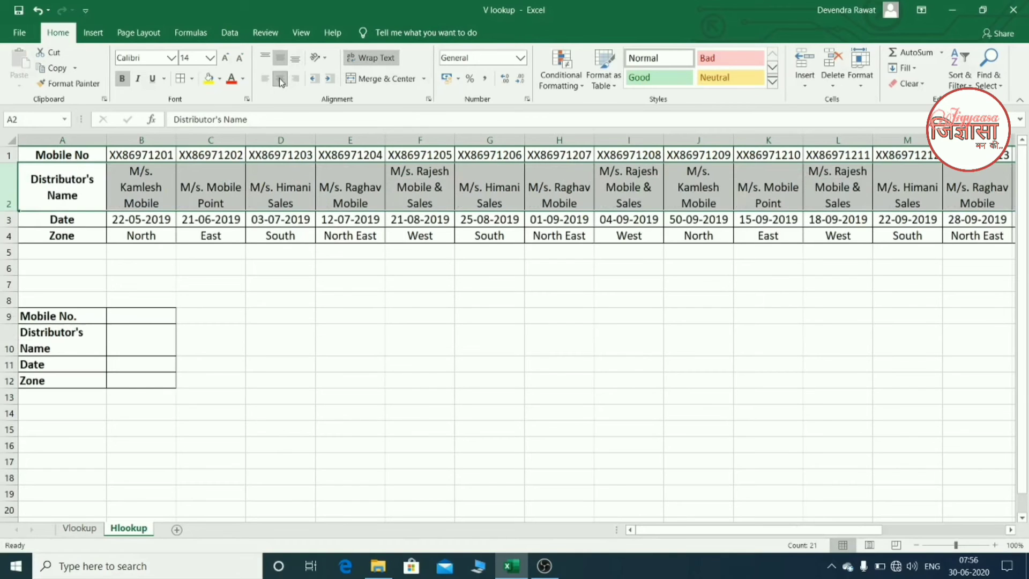
click(343, 278)
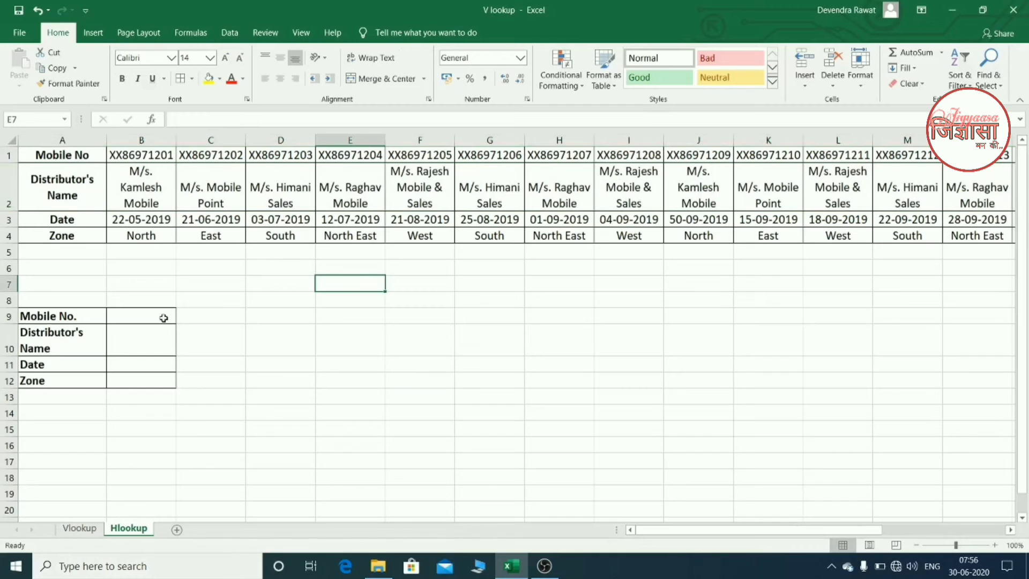
- Copy the mobile number in B1 into the Mobile No. field of the lookup form, B9
click(167, 155)
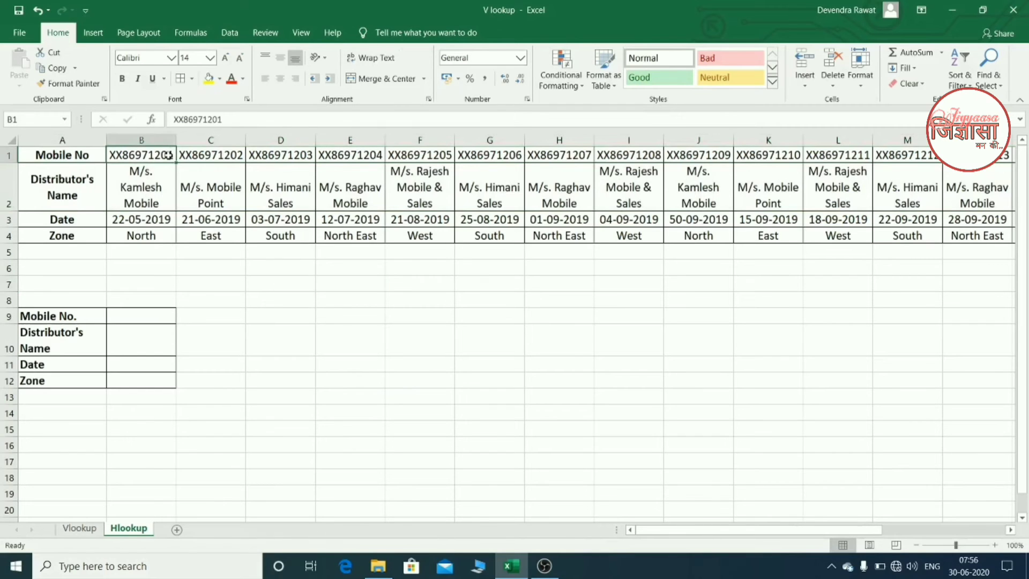
key(ctrl+c)
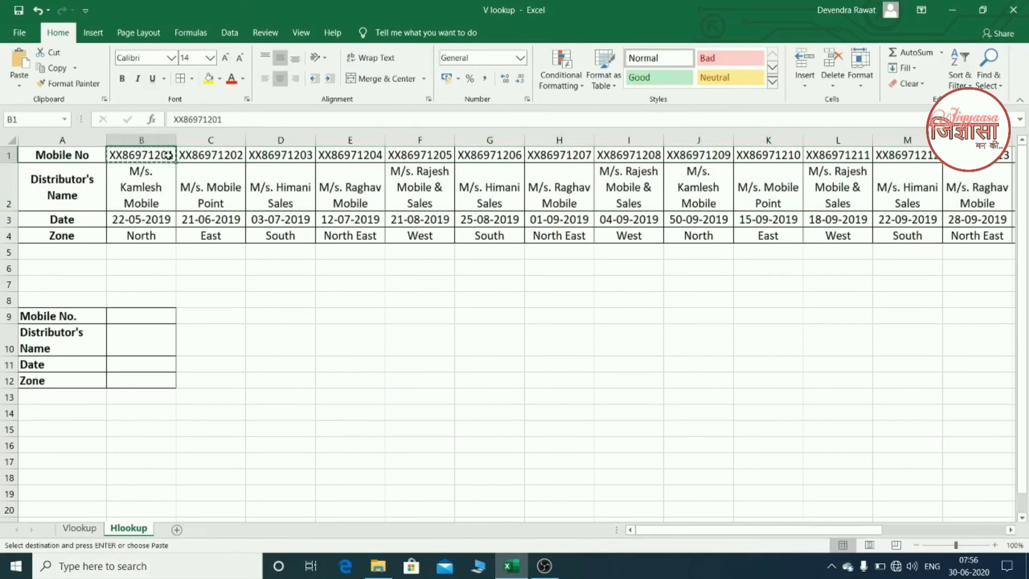
click(148, 313)
key(ctrl+v)
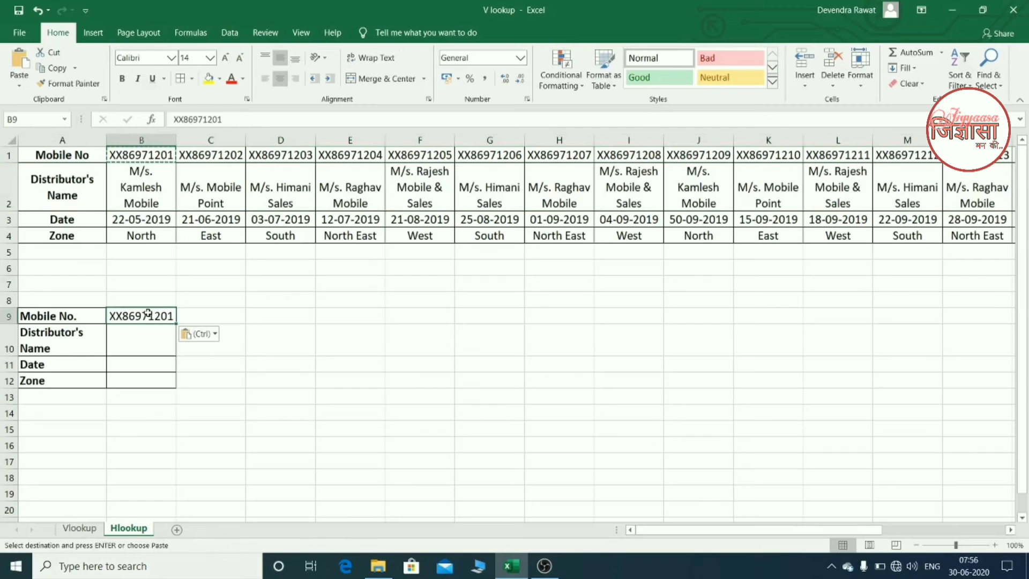
- Start an HLOOKUP formula in the form's Distributor's Name cell, B10, with B9 as the lookup value
click(140, 349)
text(=)
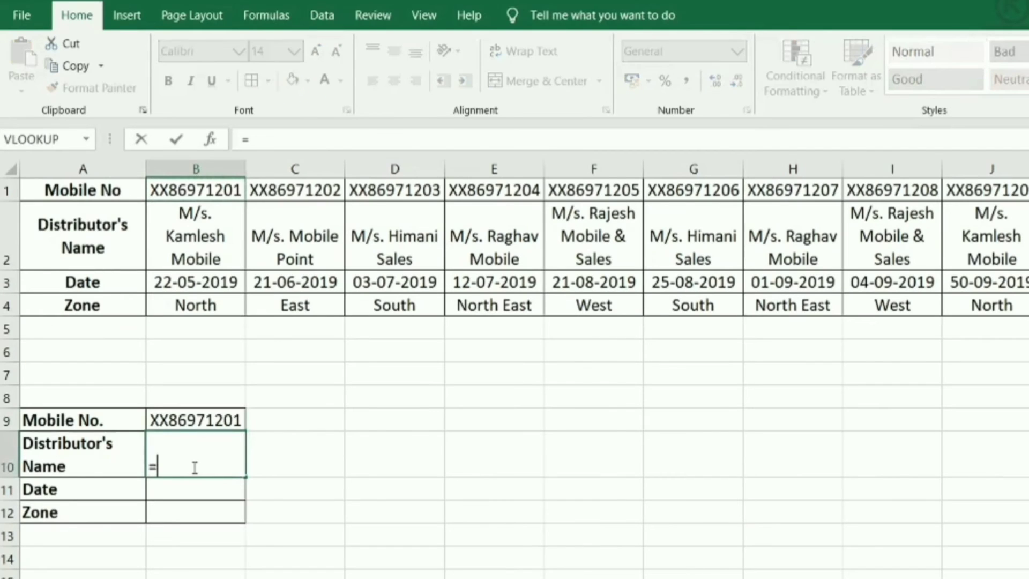
text(hlo)
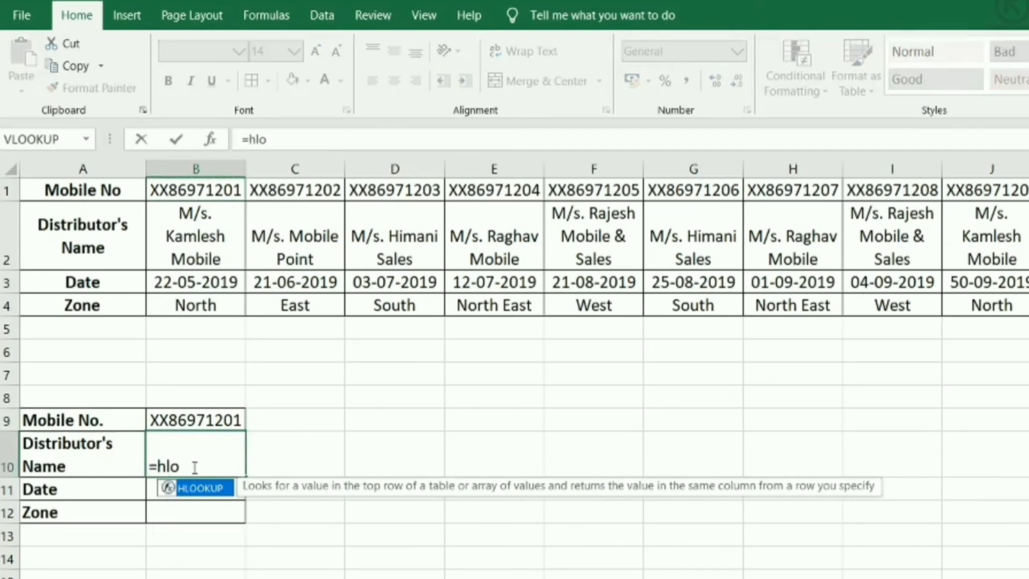
key(Tab)
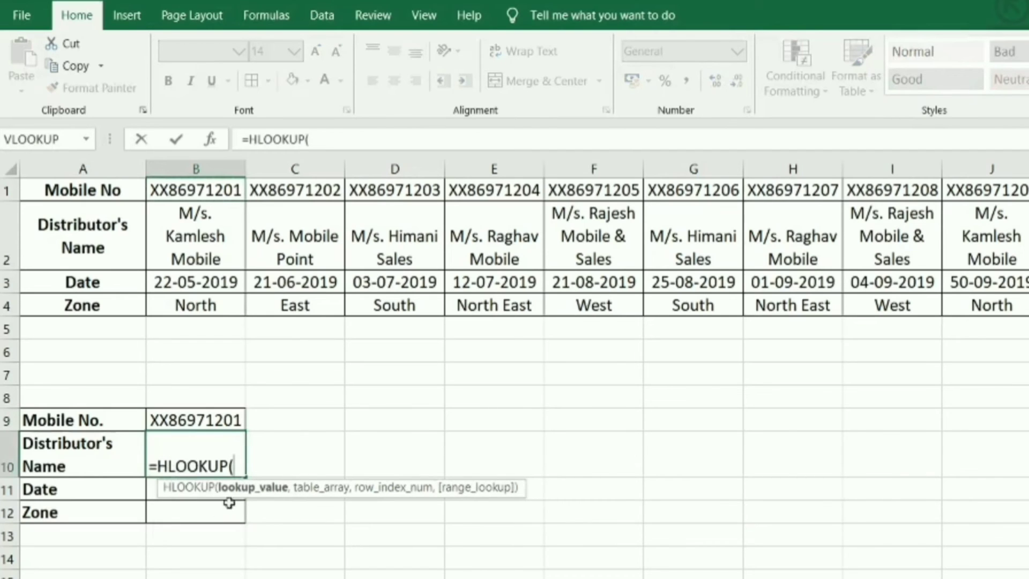
click(207, 422)
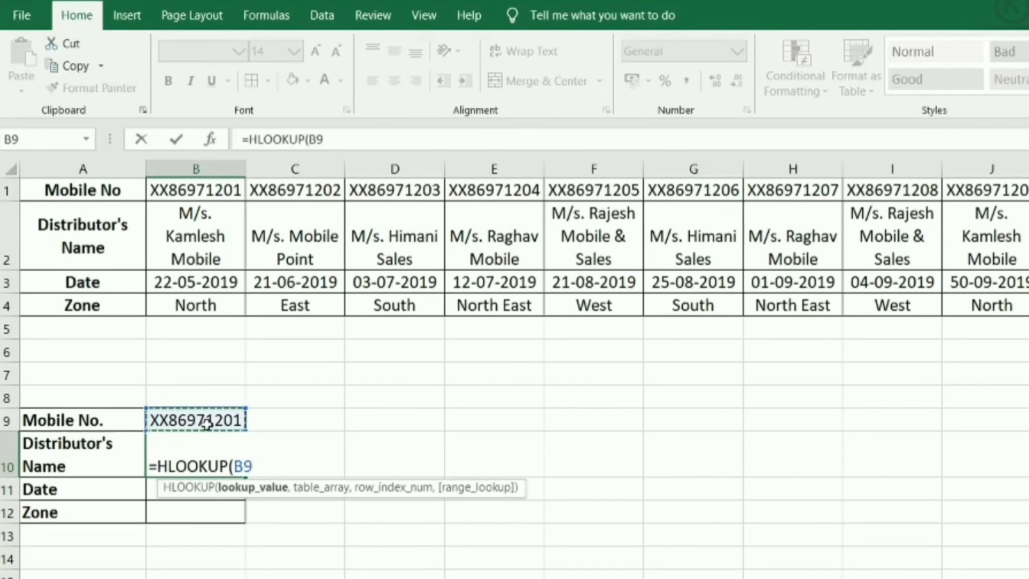
text(,)
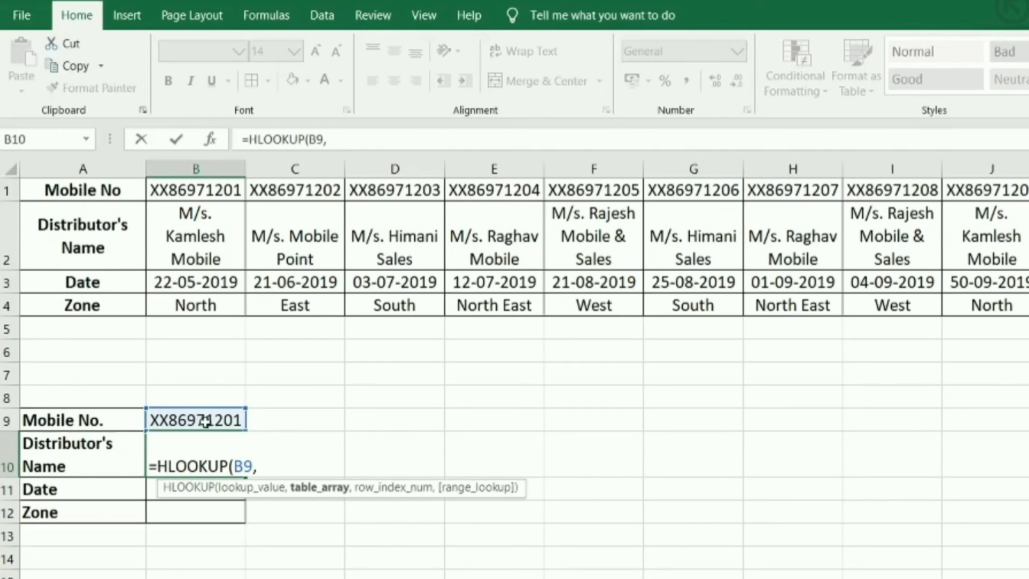
- Complete B10's HLOOKUP with rows 1:4 as the table array, row index 2 and 0 for exact match
click(7, 188)
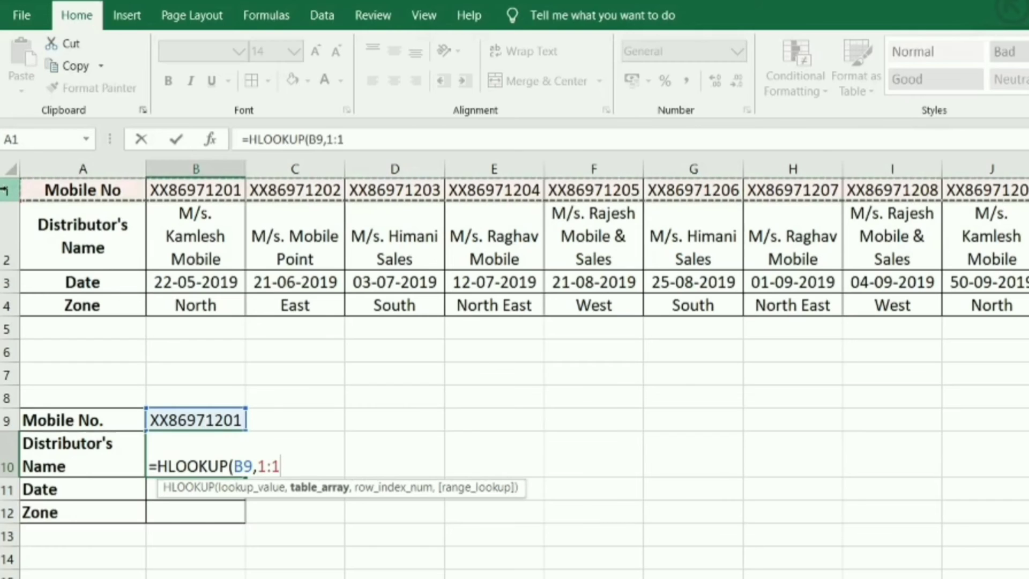
drag(7, 189, 7, 329)
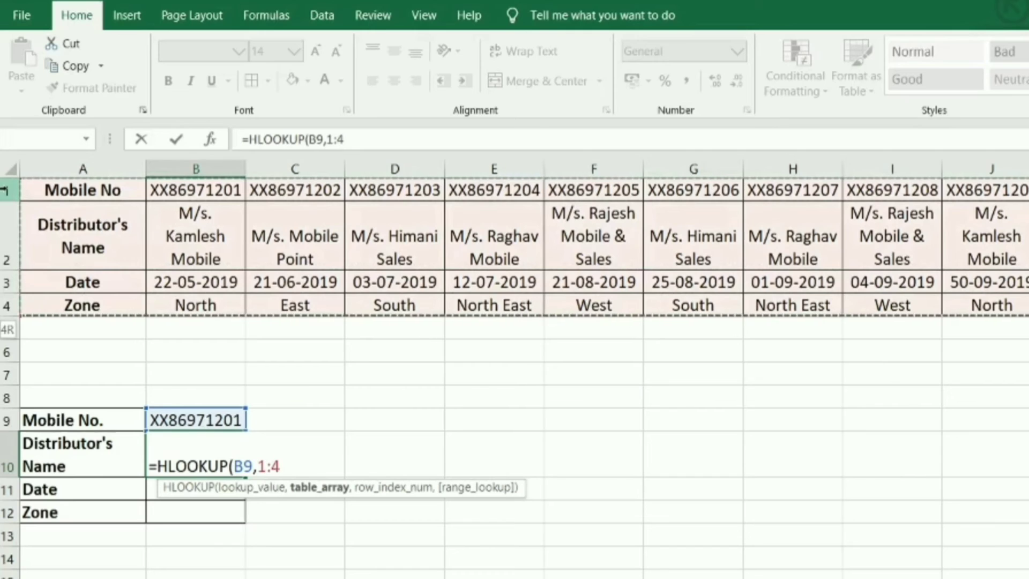
text(,)
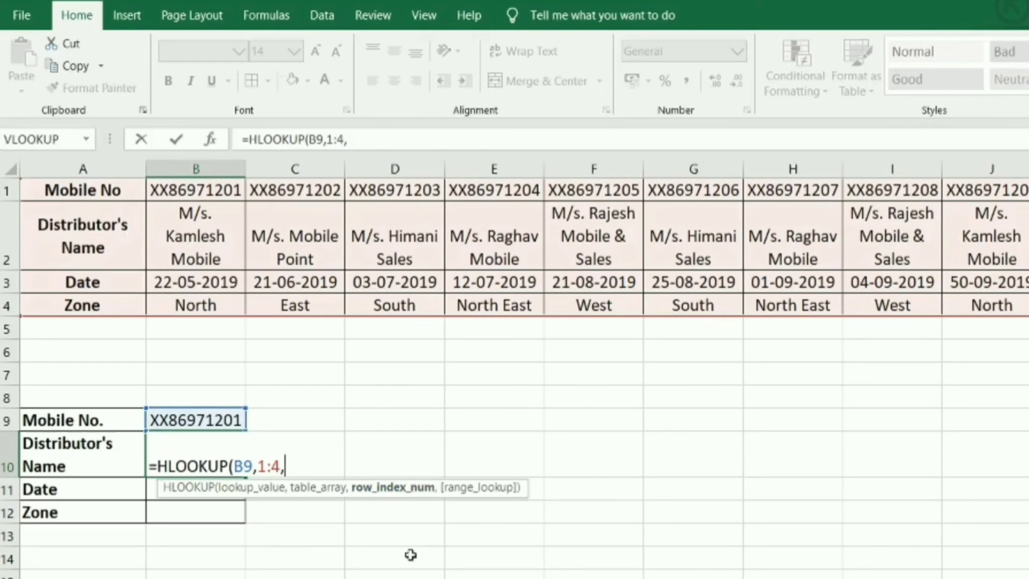
text(2,)
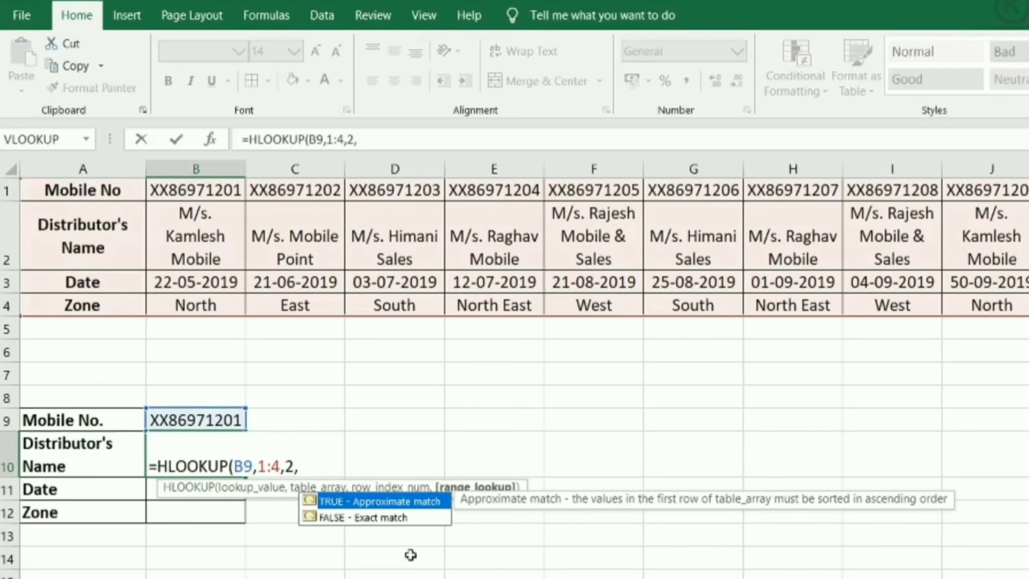
text(0)
click(411, 555)
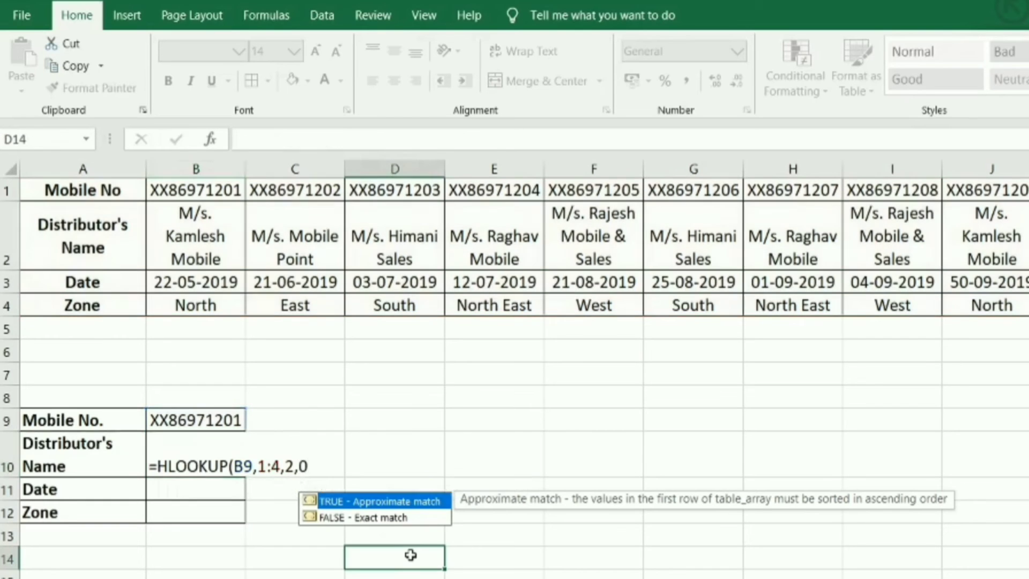
click(234, 463)
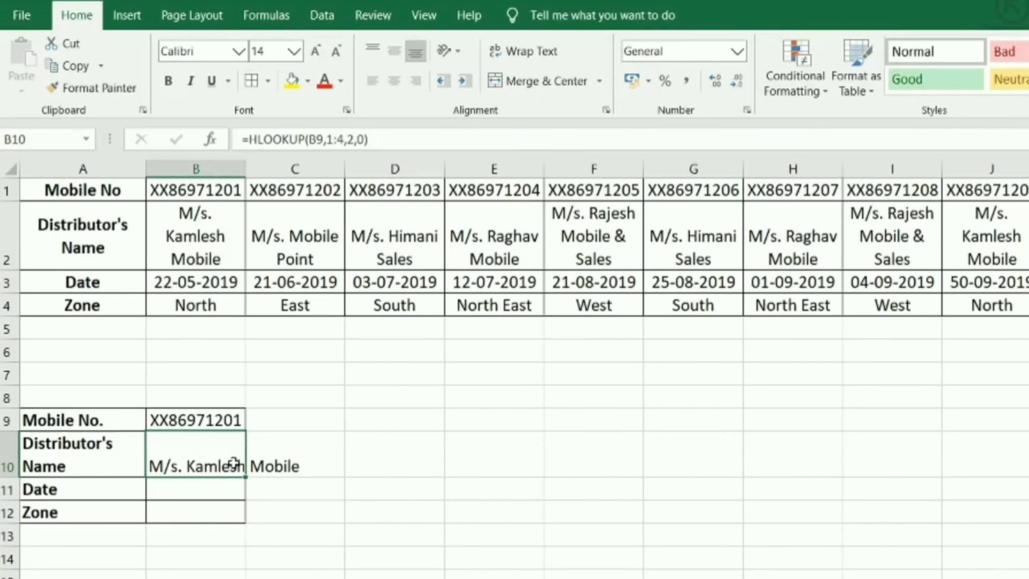
- Make the lookup value B9 an absolute reference, $B$9, in the Distributor's Name formula in B10
double_click(233, 463)
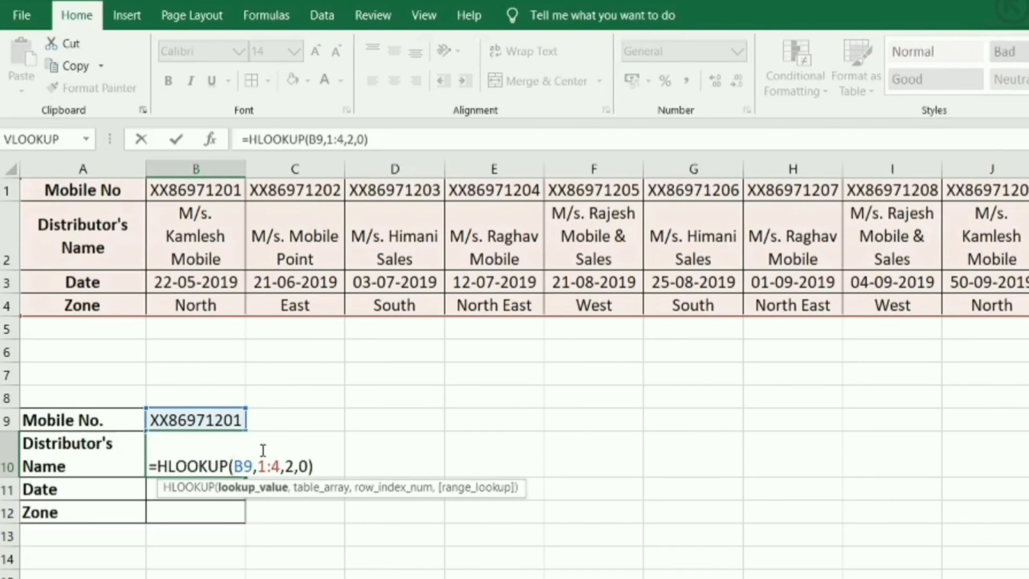
key(shift+Right)
key(shift+Right)
key(F4)
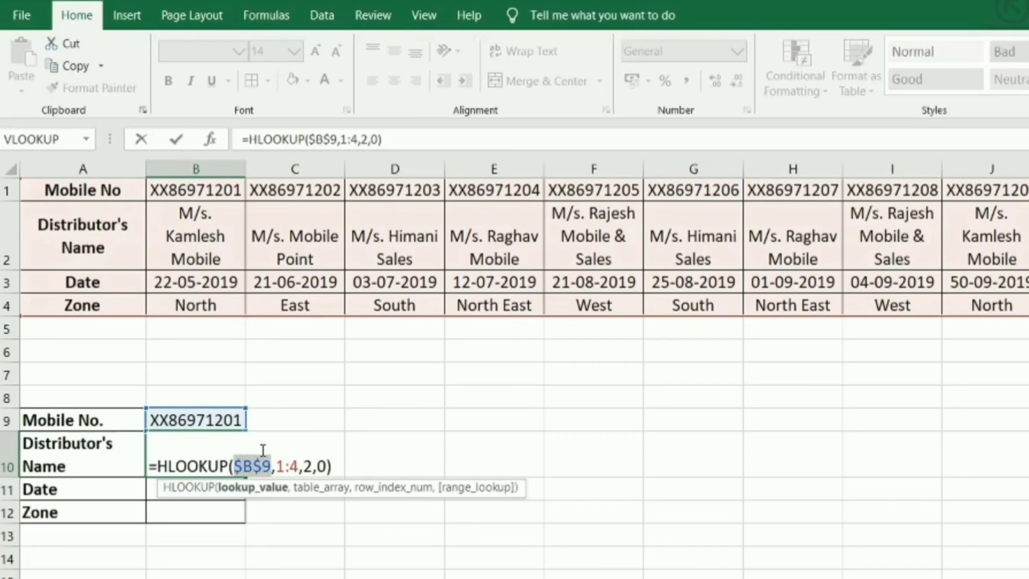
key(Right)
key(Right)
key(Right)
key(Right)
key(Right)
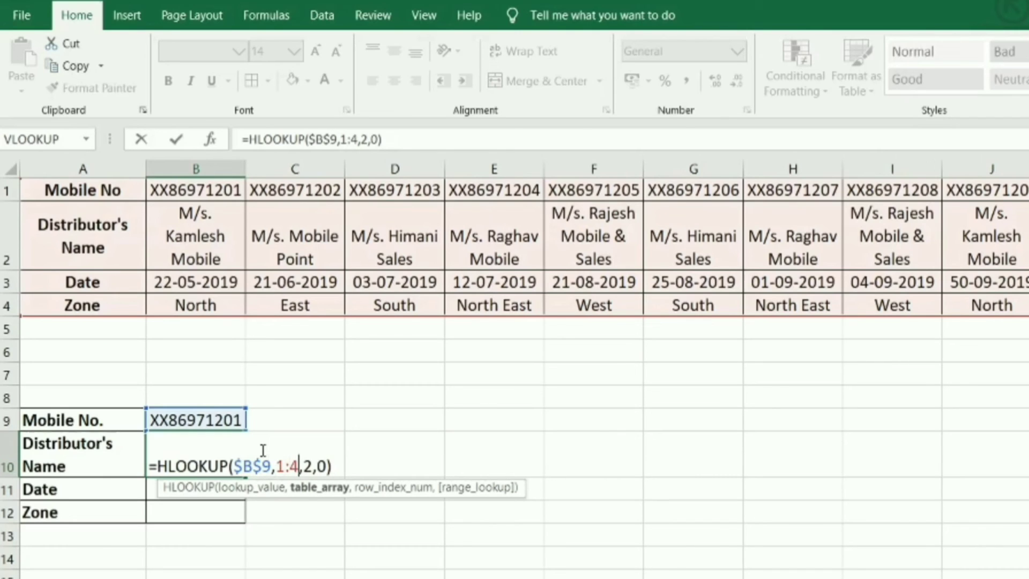
key(Return)
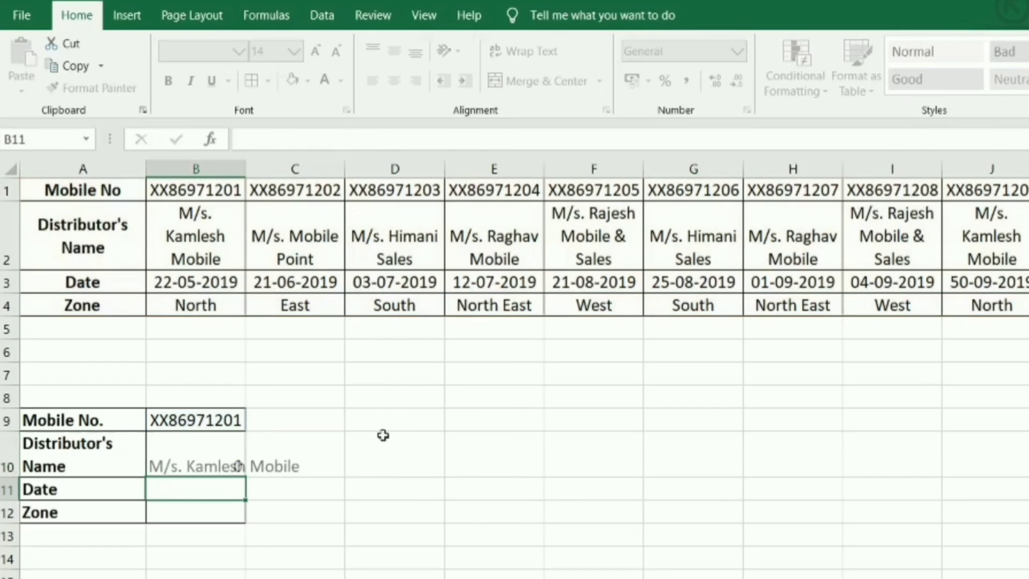
- Define the name HLOOKUP for the transposed data table in rows 1 to 4
click(50, 167)
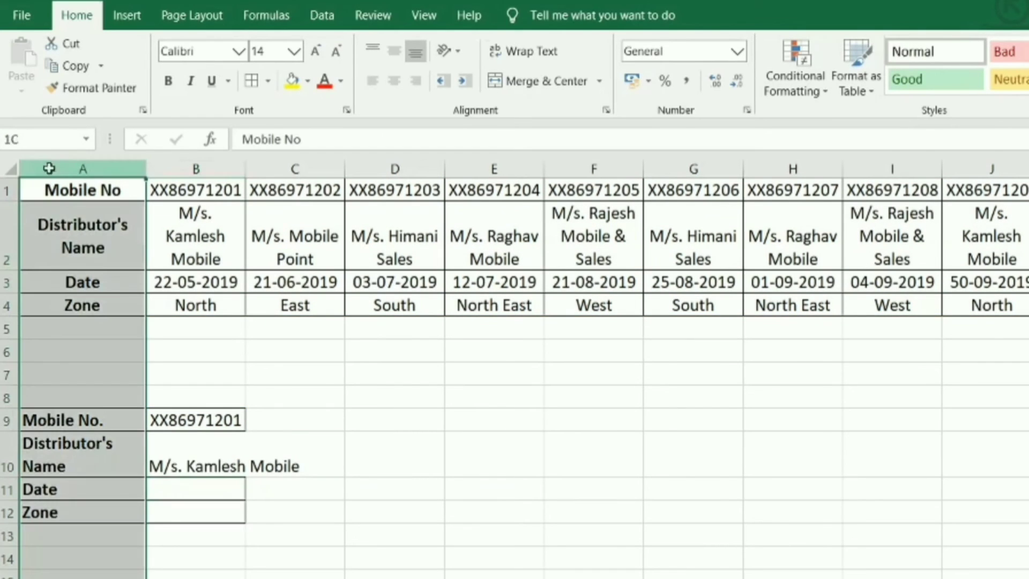
click(271, 400)
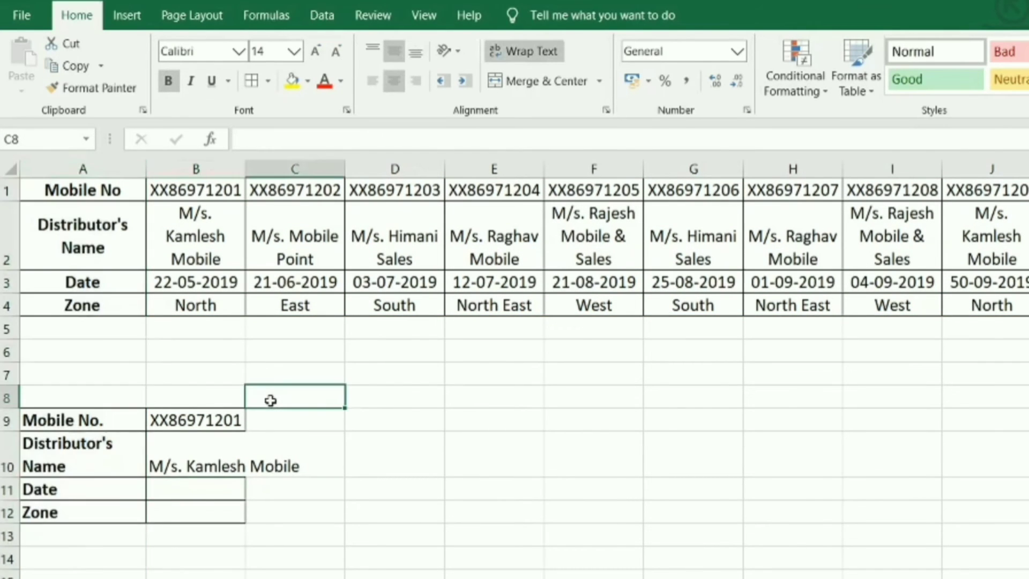
click(5, 190)
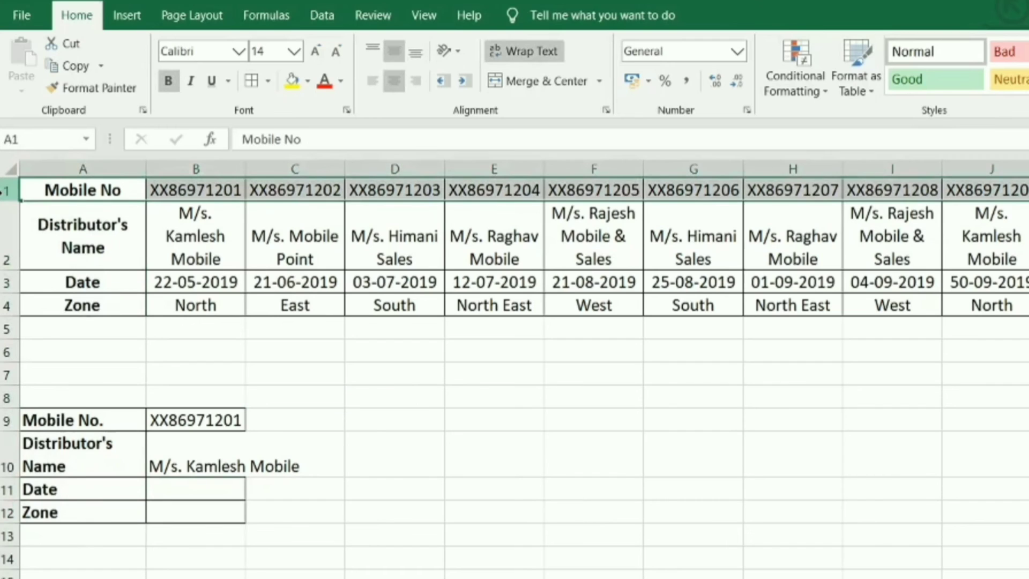
drag(5, 190, 7, 305)
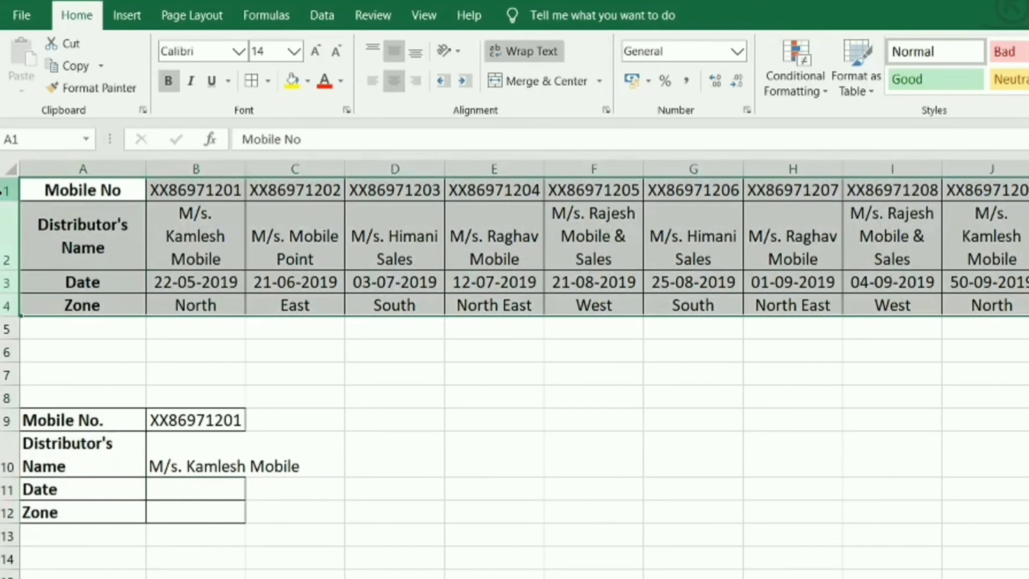
click(68, 138)
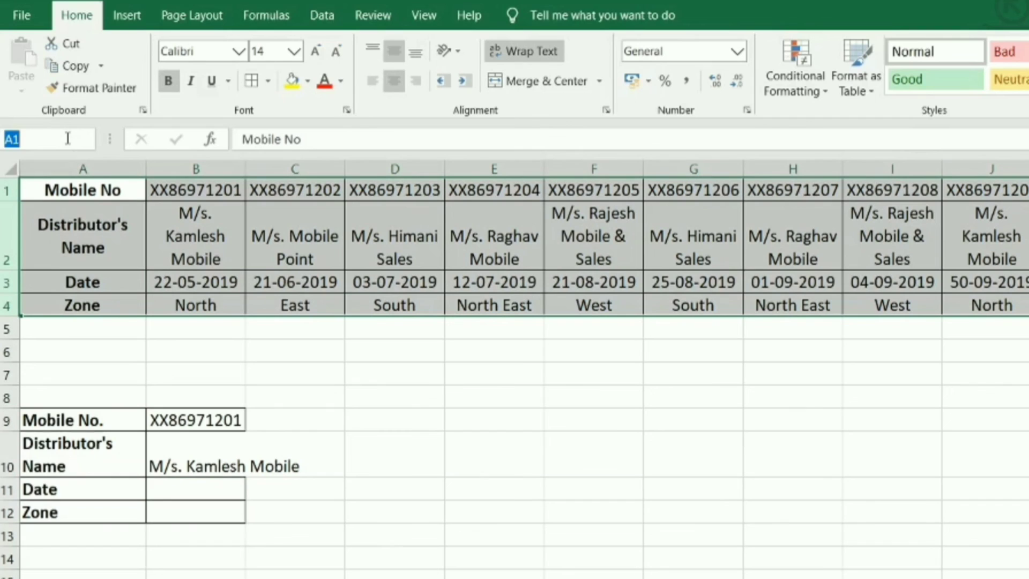
text(HLOOKUP)
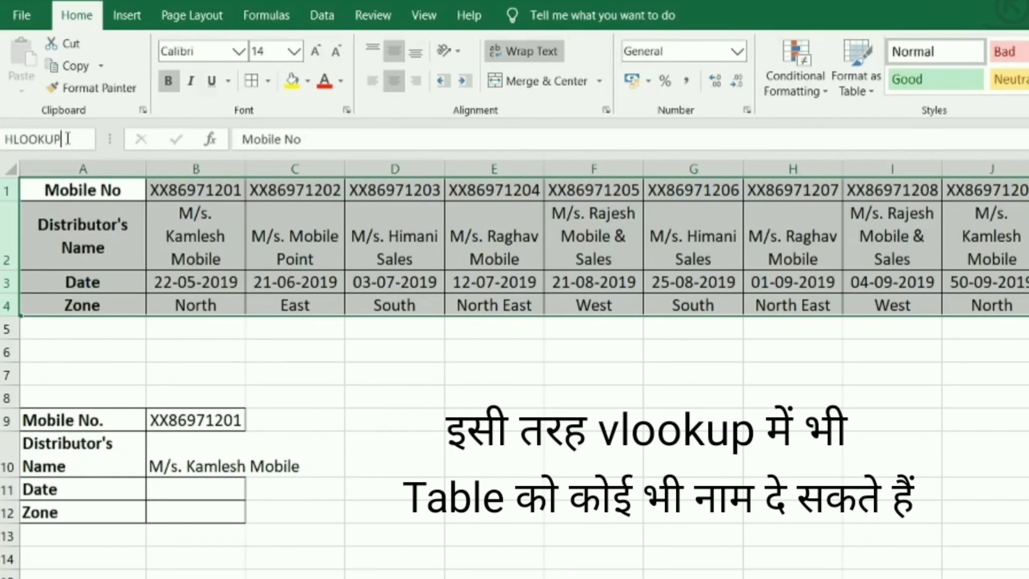
key(Return)
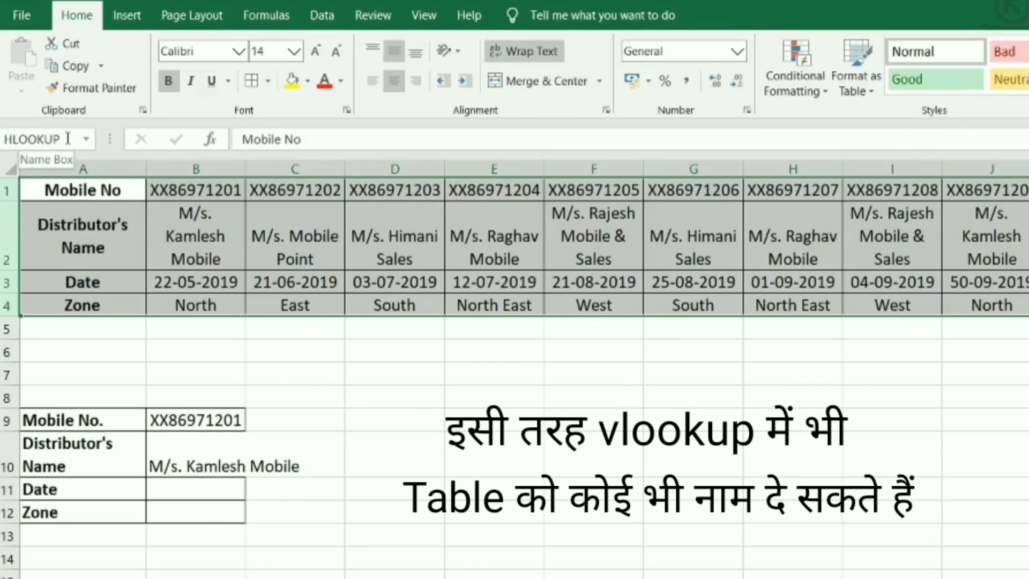
click(280, 489)
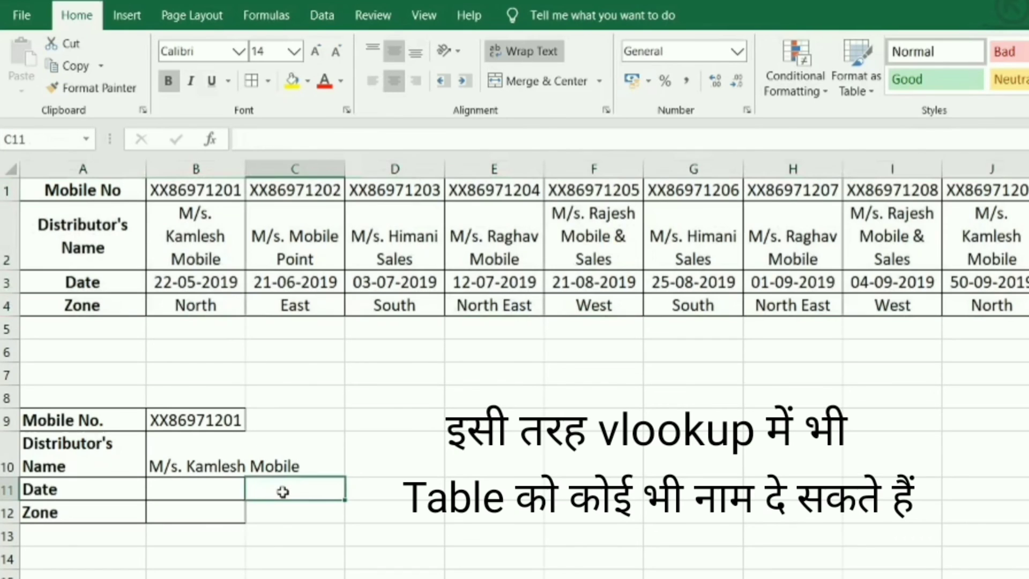
- Start an HLOOKUP formula in the form's Date cell, B11, with B9 as lookup value and the named range HLOOKUP as table array
click(205, 494)
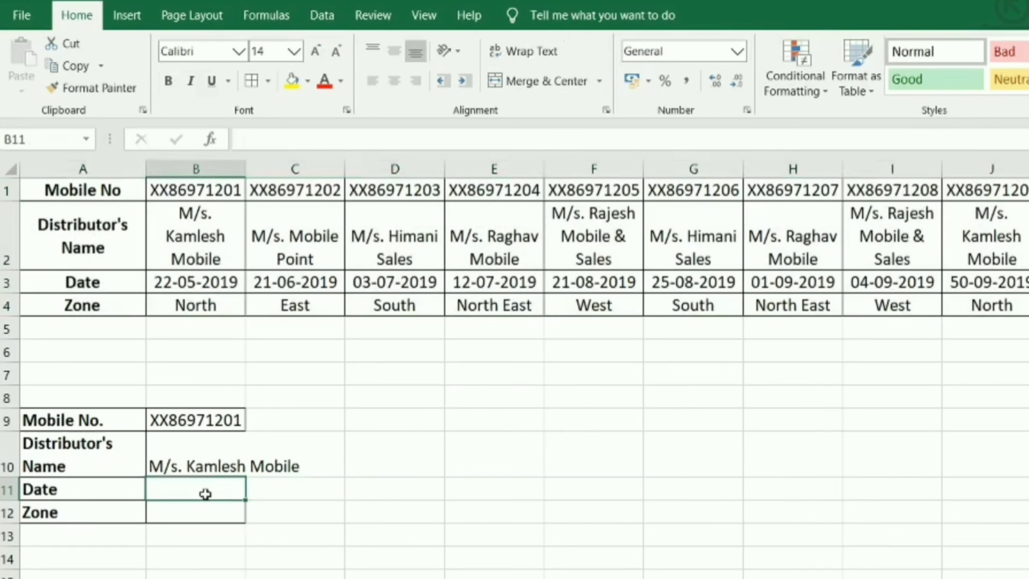
text(=)
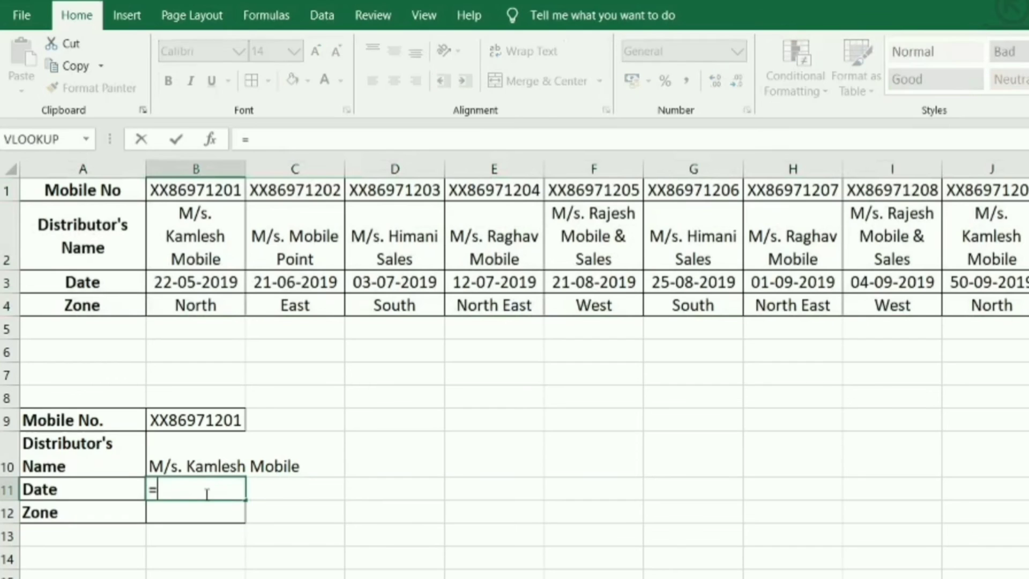
text(h)
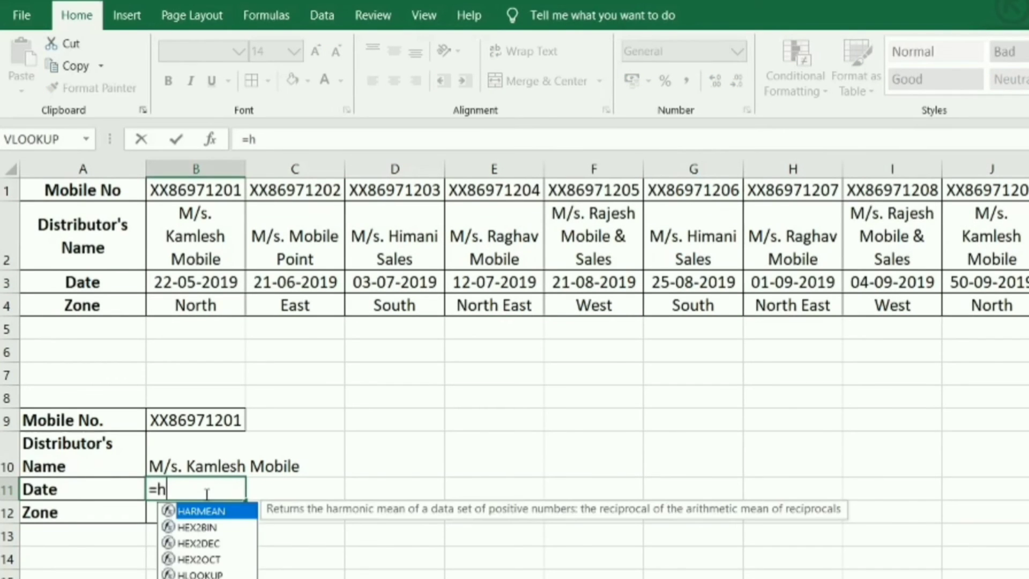
text(look)
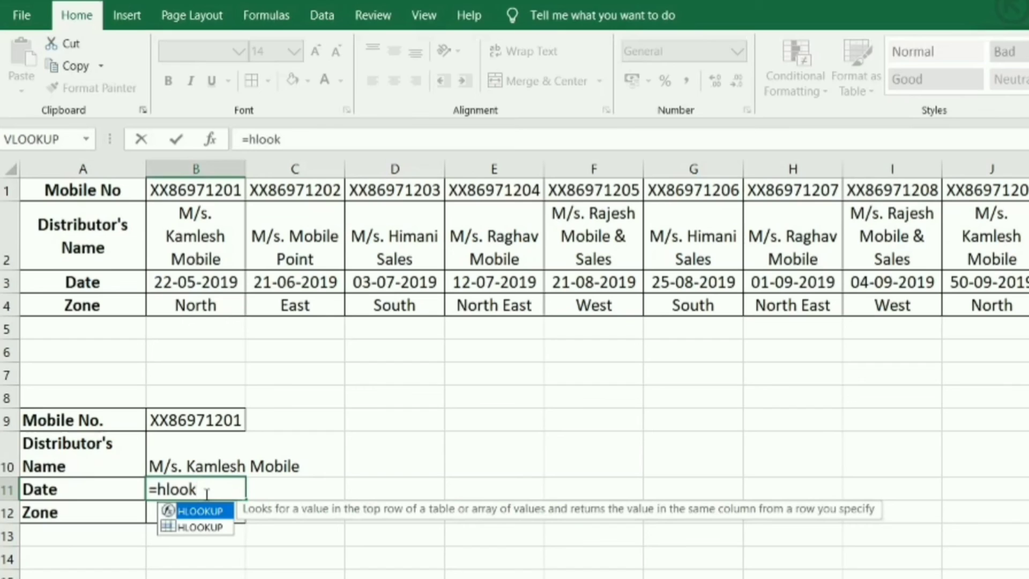
key(Tab)
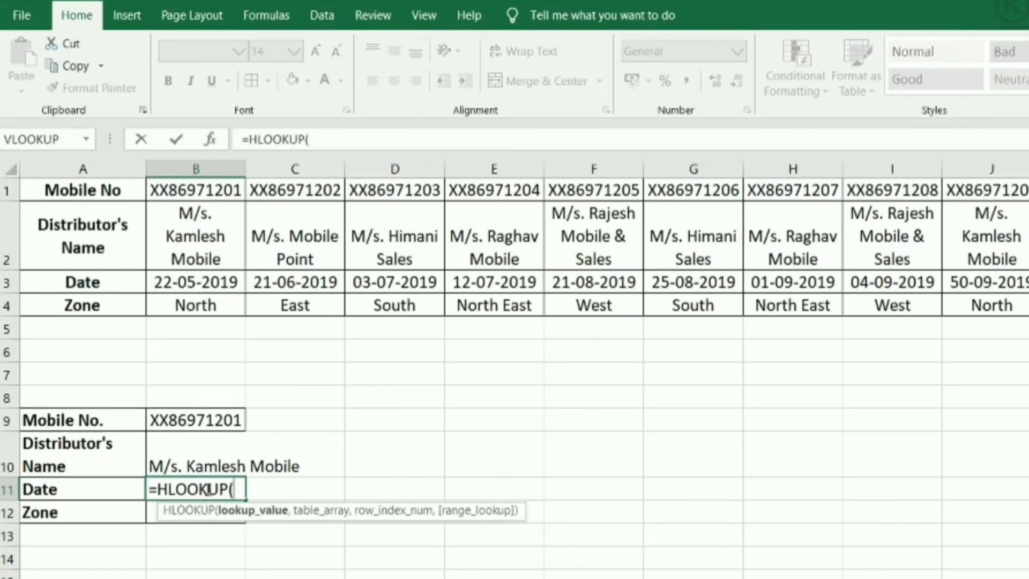
click(199, 423)
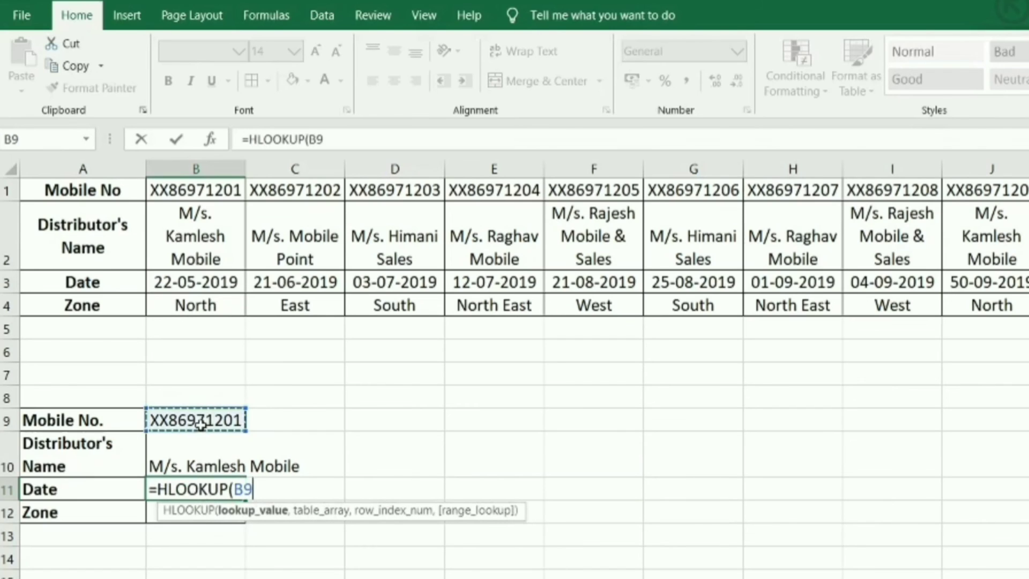
text(,h)
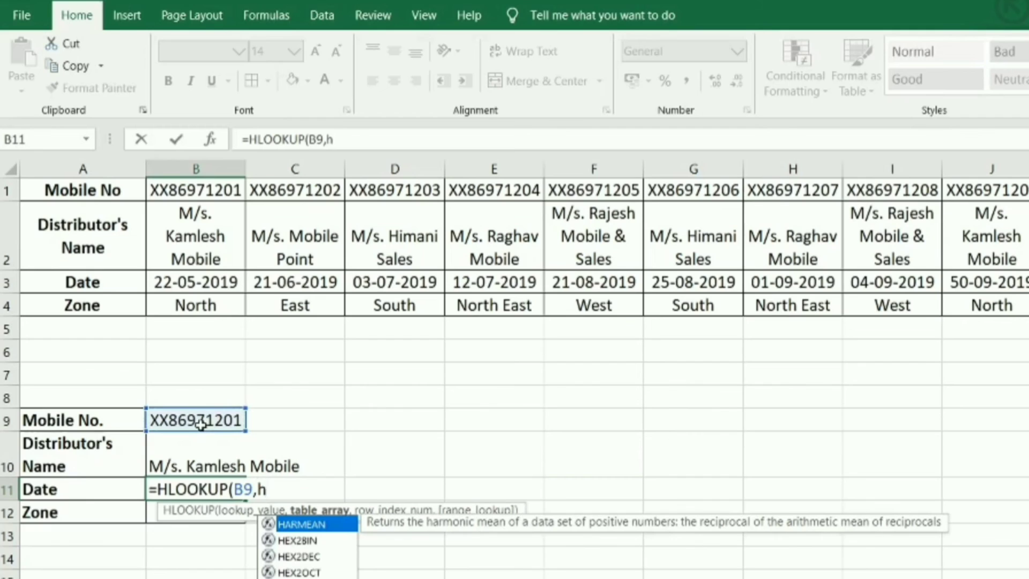
text(l)
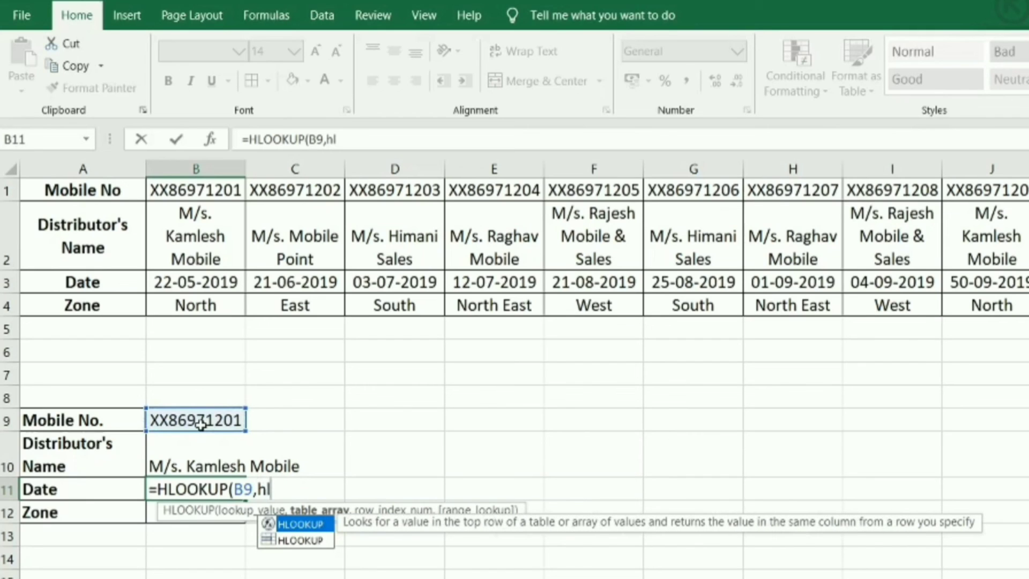
key(Down)
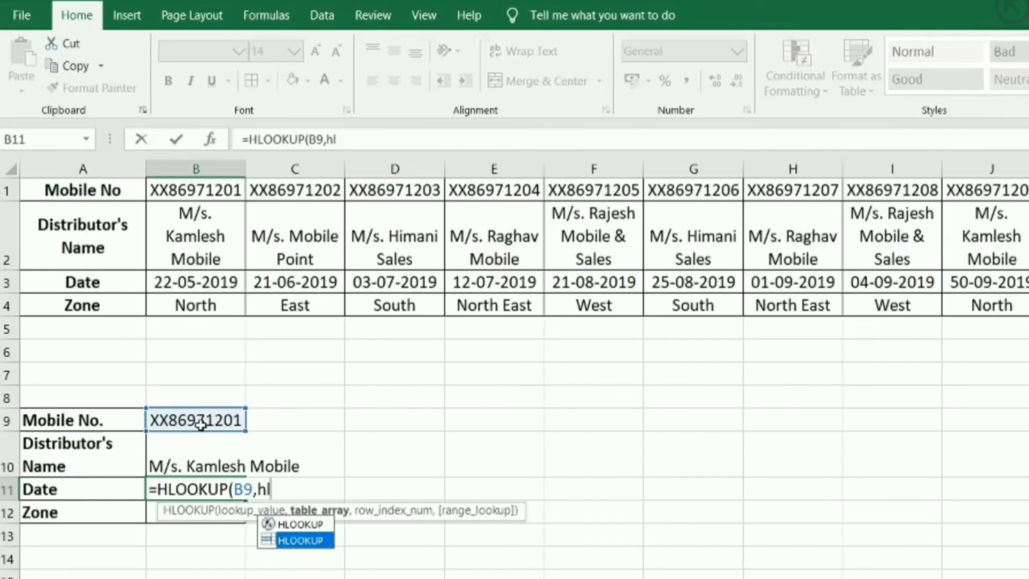
key(Tab)
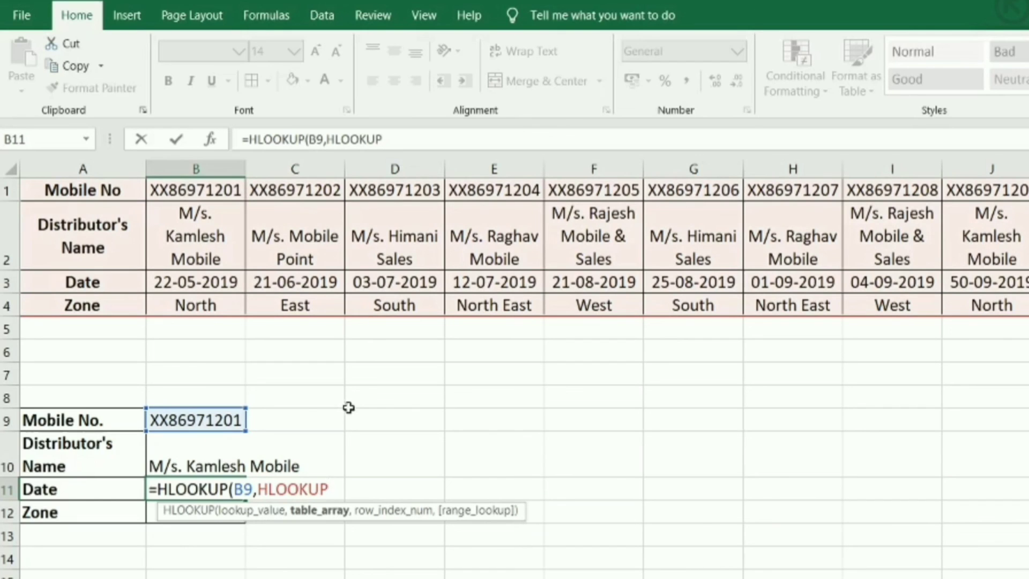
- Complete B11's HLOOKUP formula with row index 3 and 0 for exact match
text(,)
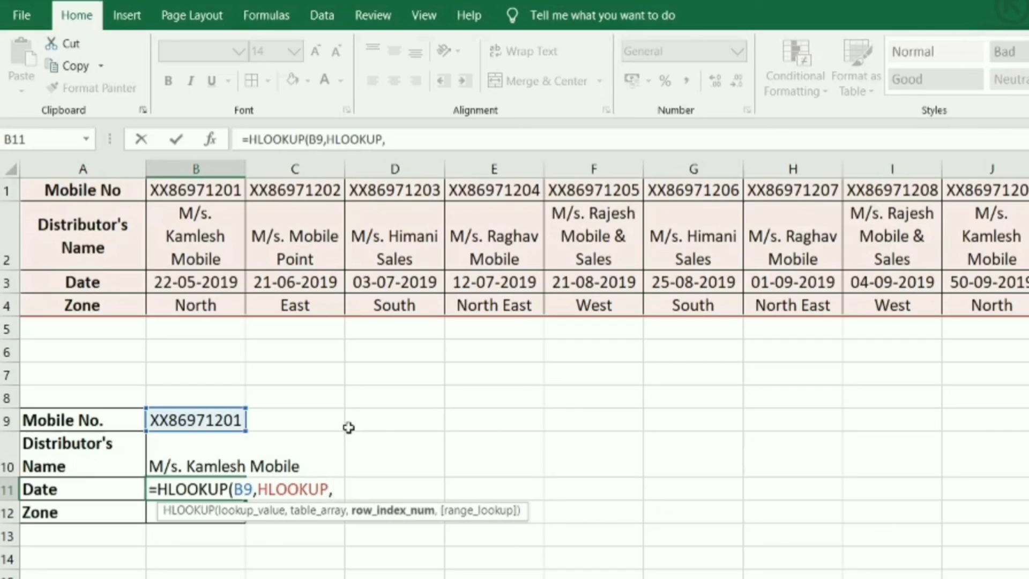
text(3,)
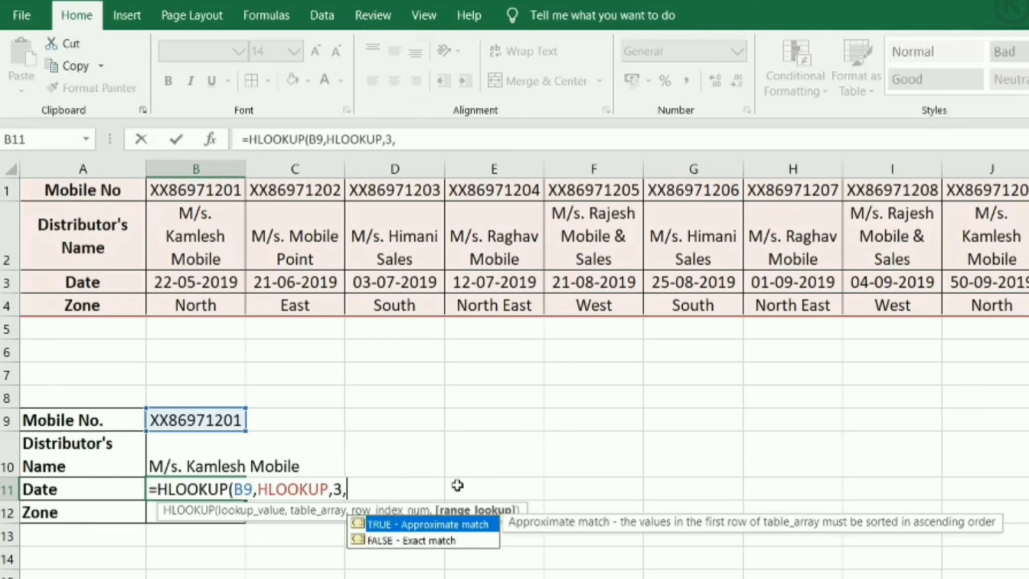
text(0))
key(Return)
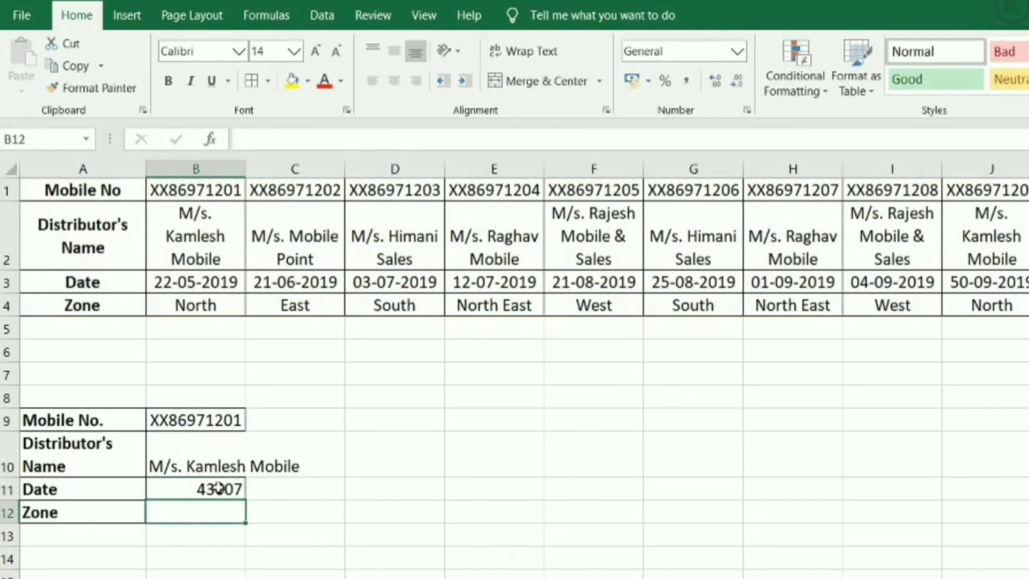
- Format the form's Date cell, B11, with the Date category and the *14-03-2012 type
click(224, 491)
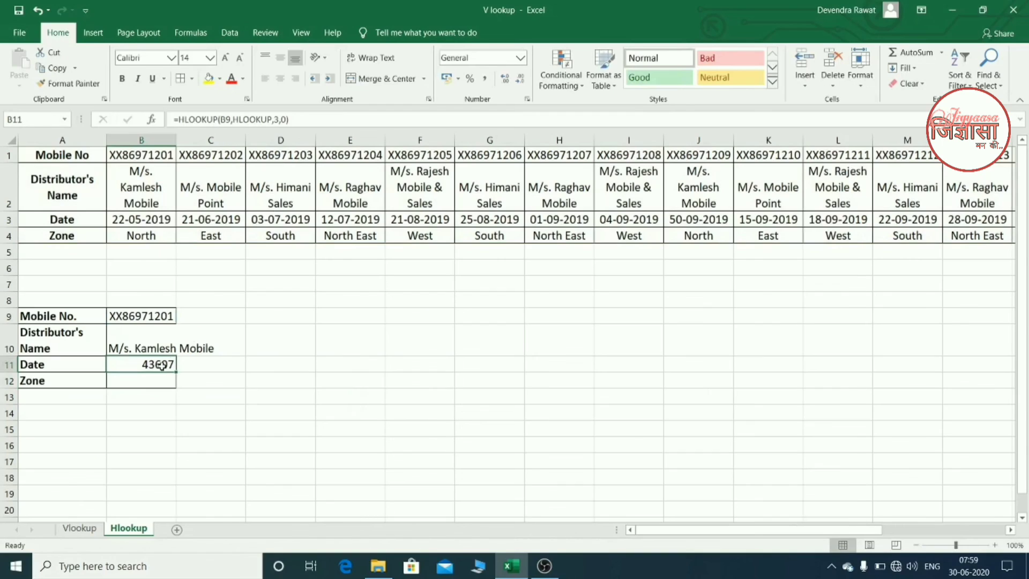
key(ctrl+1)
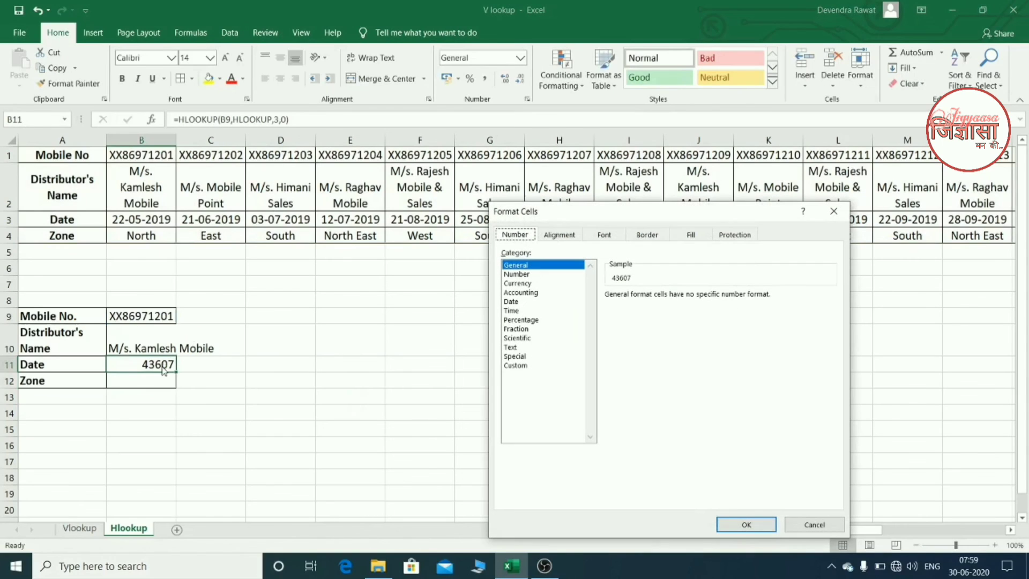
click(515, 302)
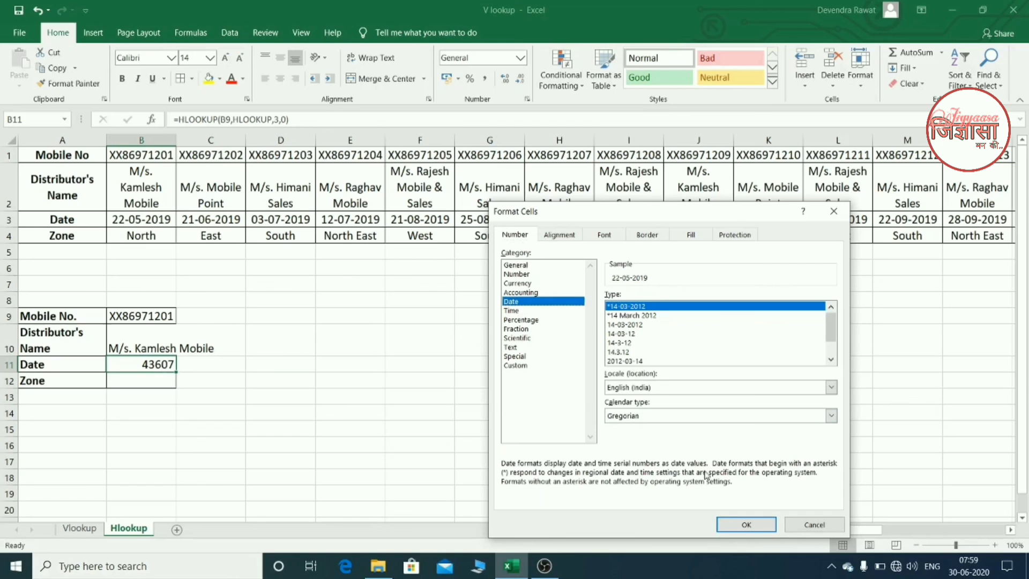
click(749, 524)
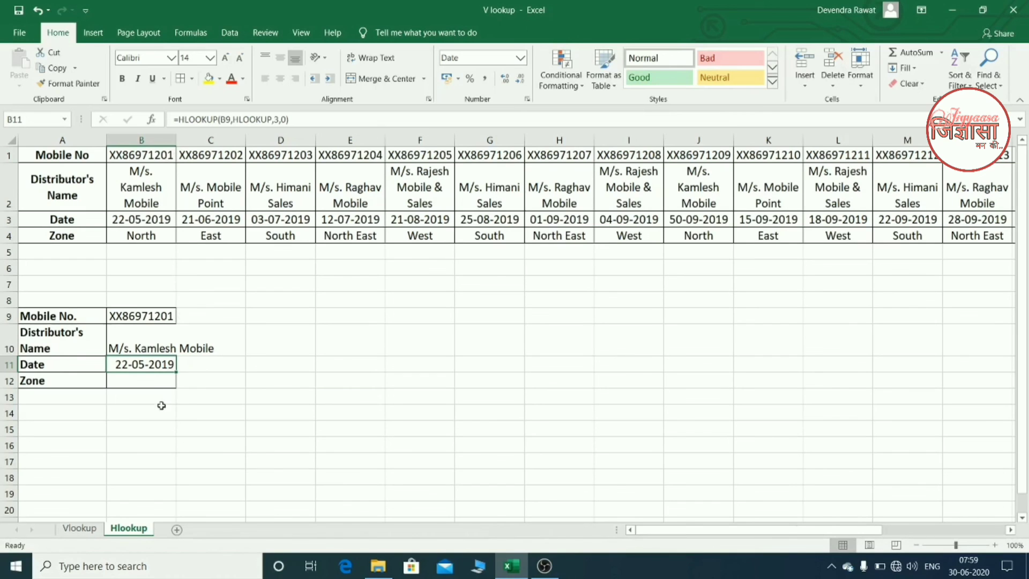
- Make the lookup value B9 an absolute reference, $B$9, in the Date formula in B11
click(145, 380)
double_click(146, 363)
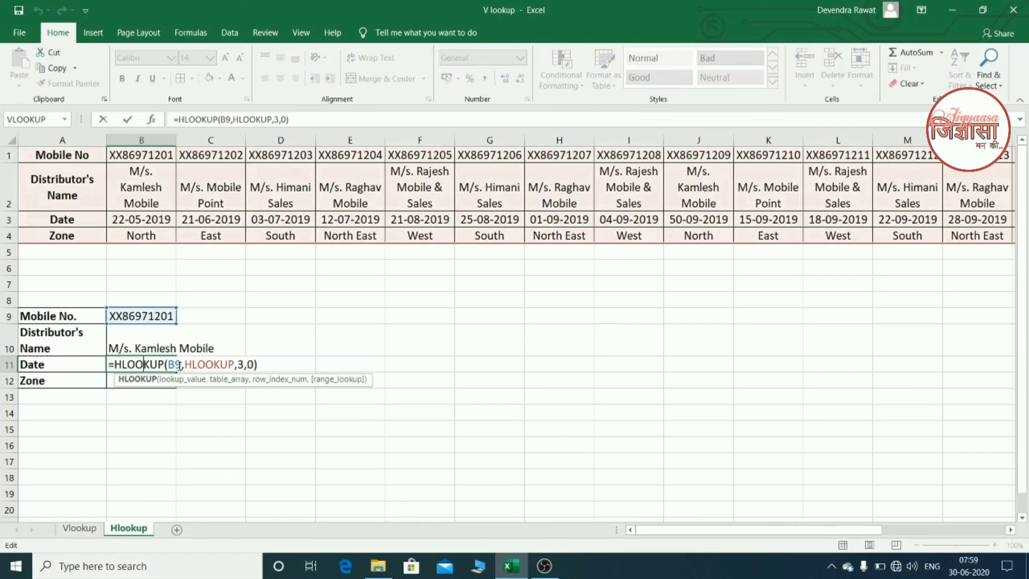
click(181, 365)
key(shift+Left)
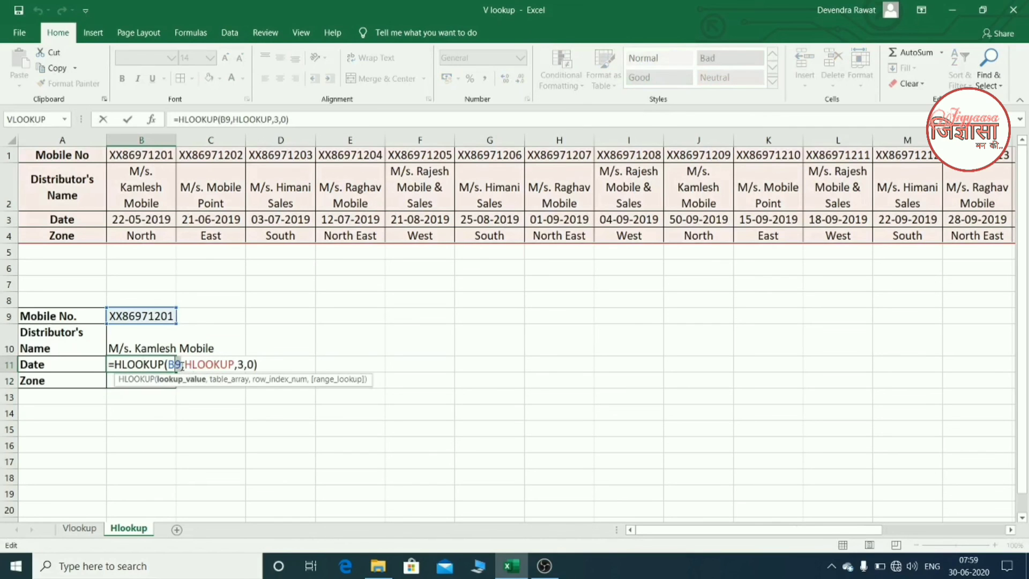
key(shift+Left)
key(F4)
key(Return)
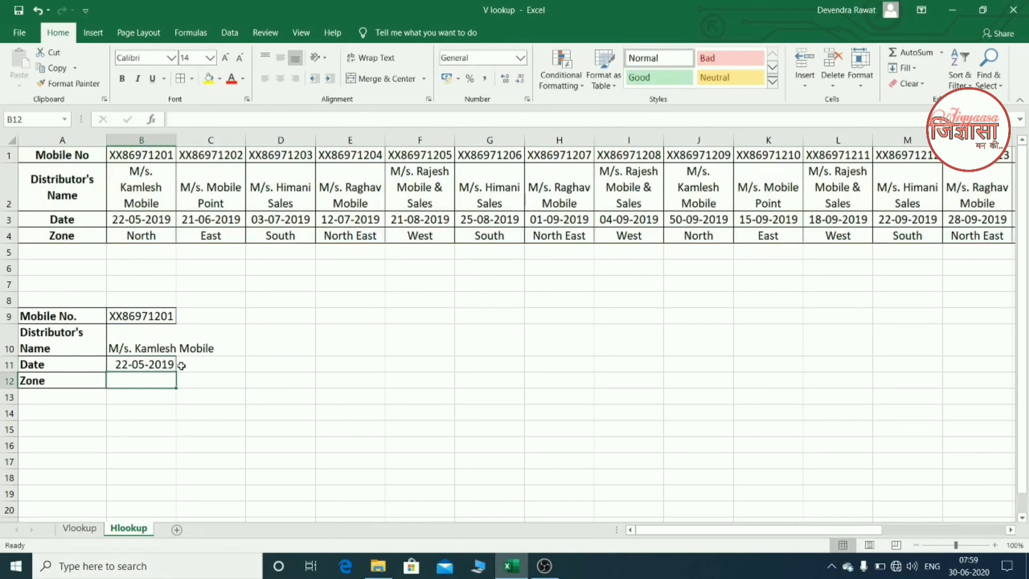
- Fill the Date cell's HLOOKUP formula down into the Zone cell, B12, and change its row index to 4
key(ctrl+d)
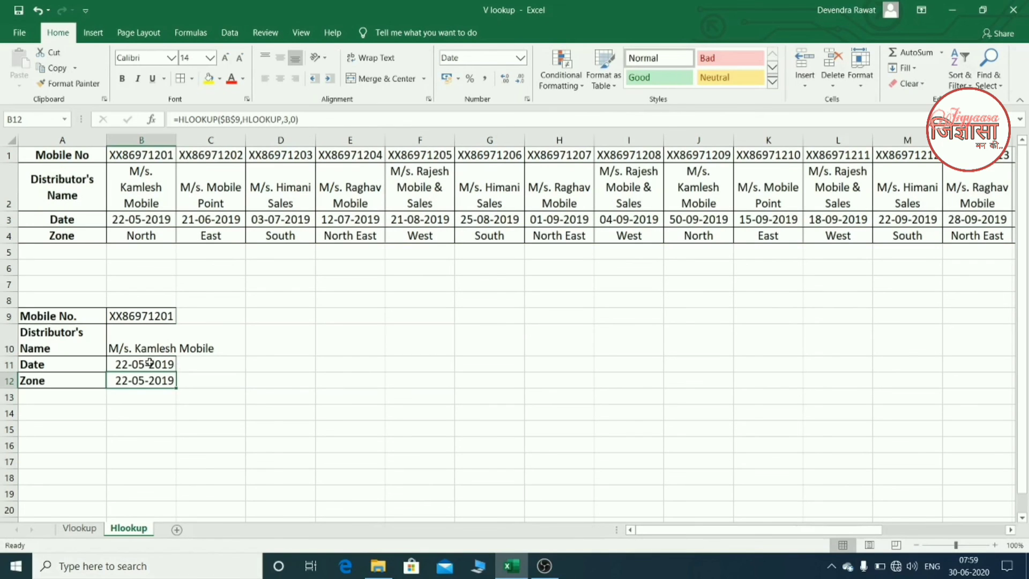
double_click(152, 380)
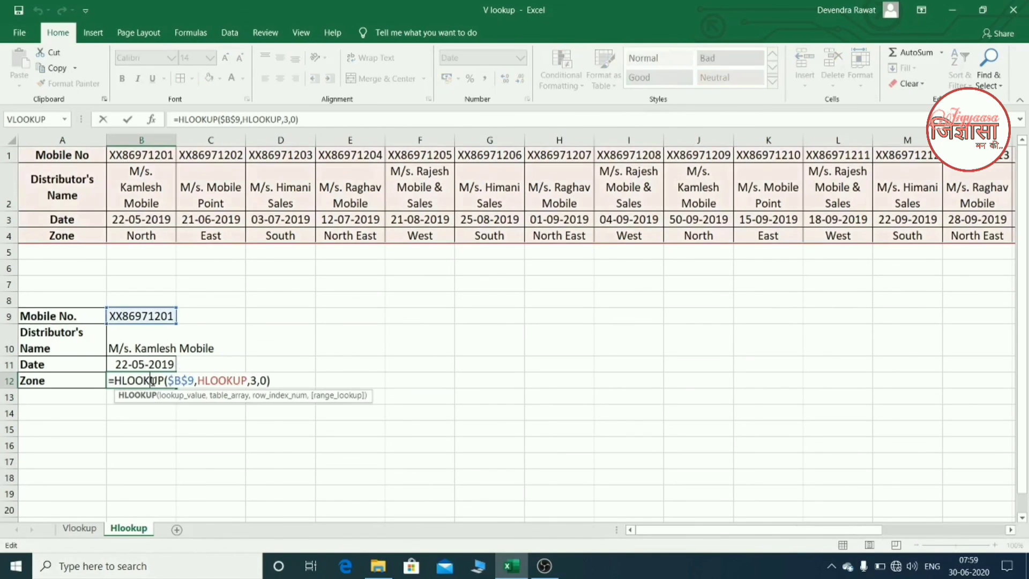
click(255, 381)
double_click(254, 381)
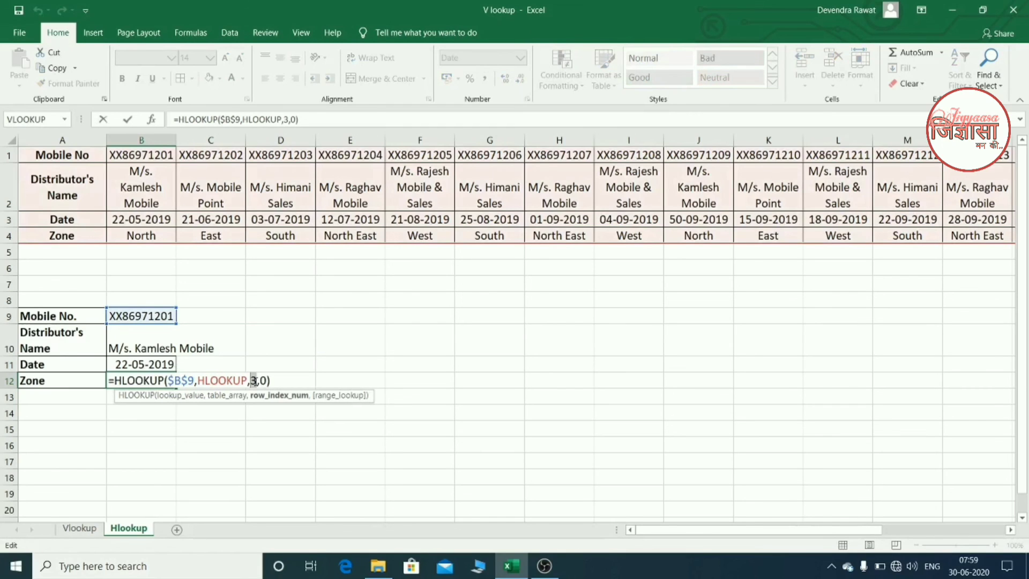
text(4)
key(Return)
click(254, 380)
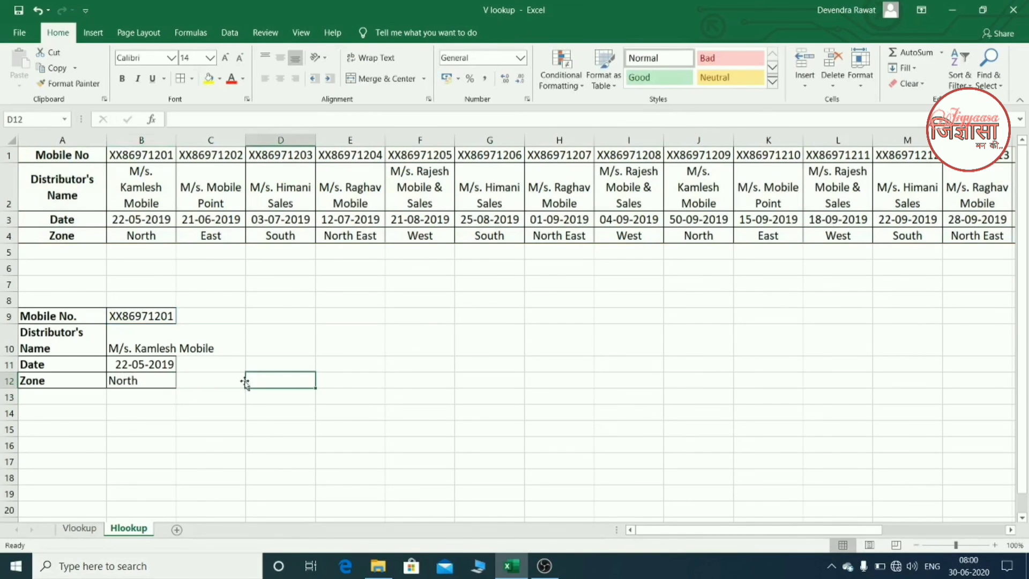
click(171, 378)
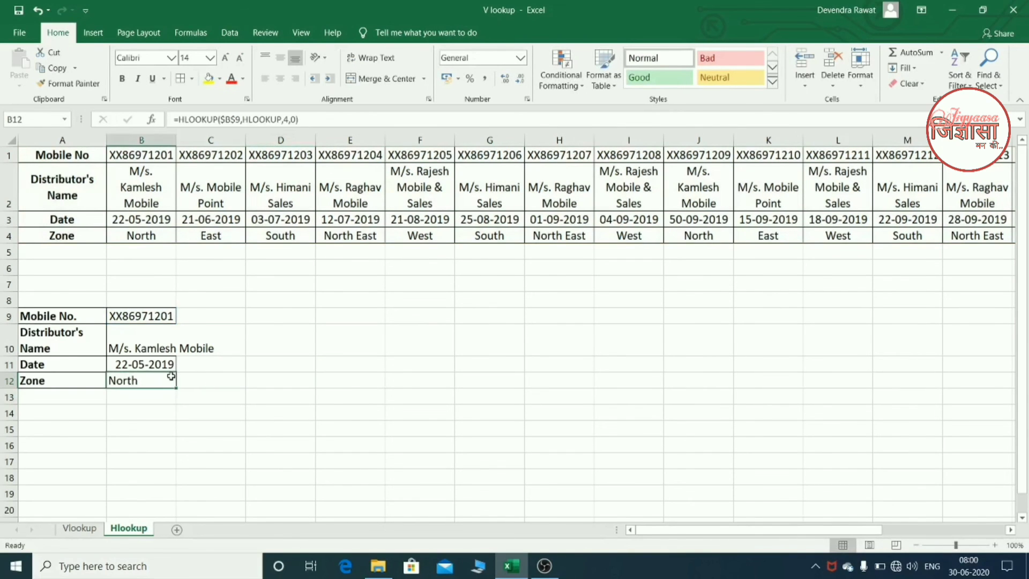
- Add List data validation to the form's Mobile No. cell, B9, with the whole of row 1, =$1:$1, as source
click(153, 316)
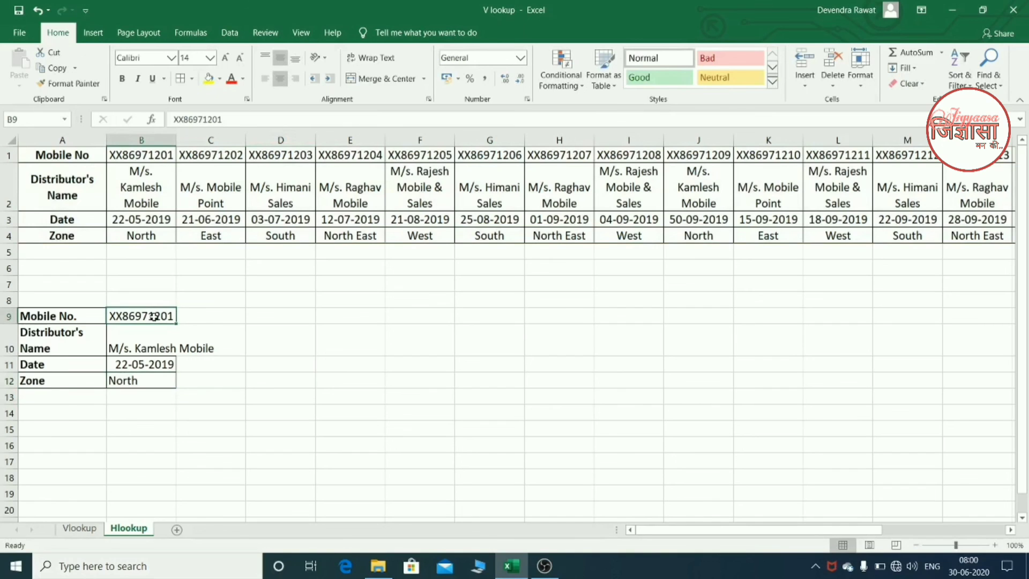
click(230, 33)
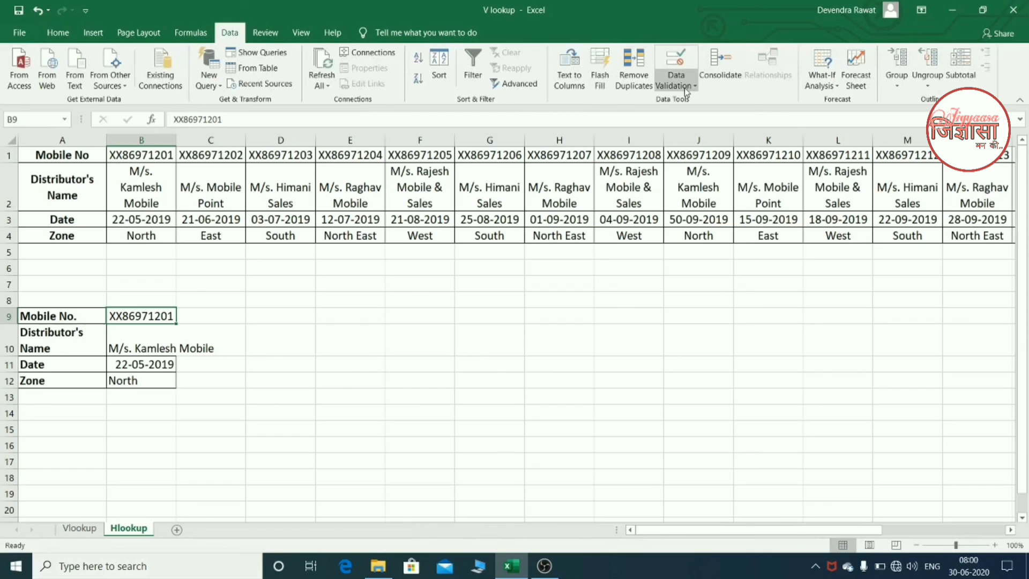
click(686, 92)
click(690, 101)
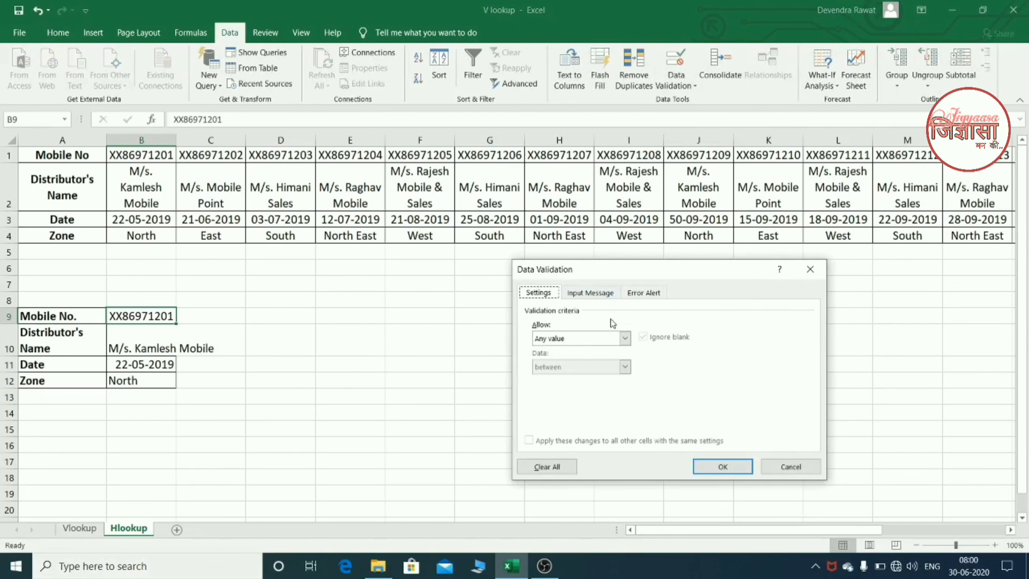
click(625, 338)
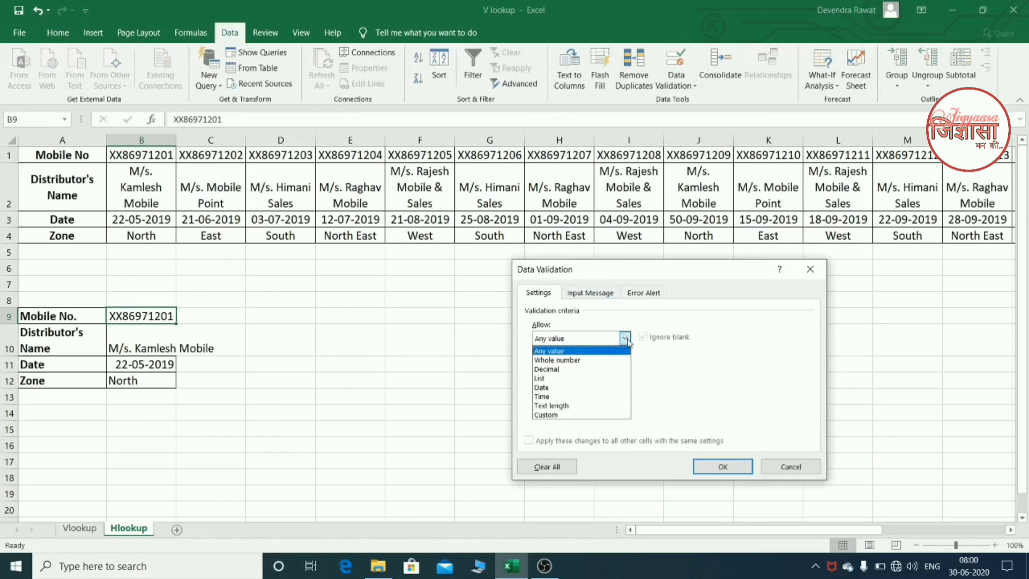
click(592, 382)
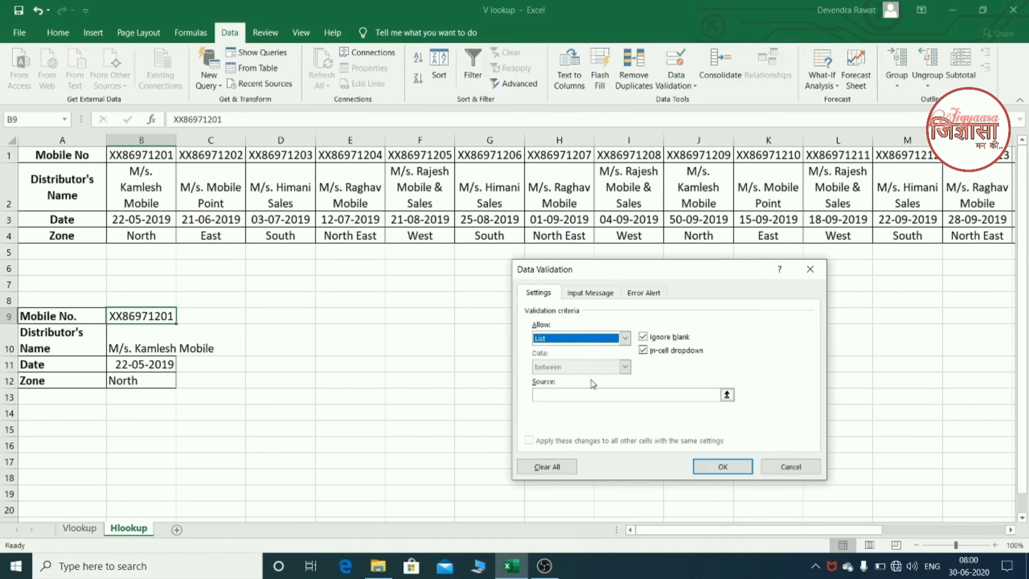
click(643, 397)
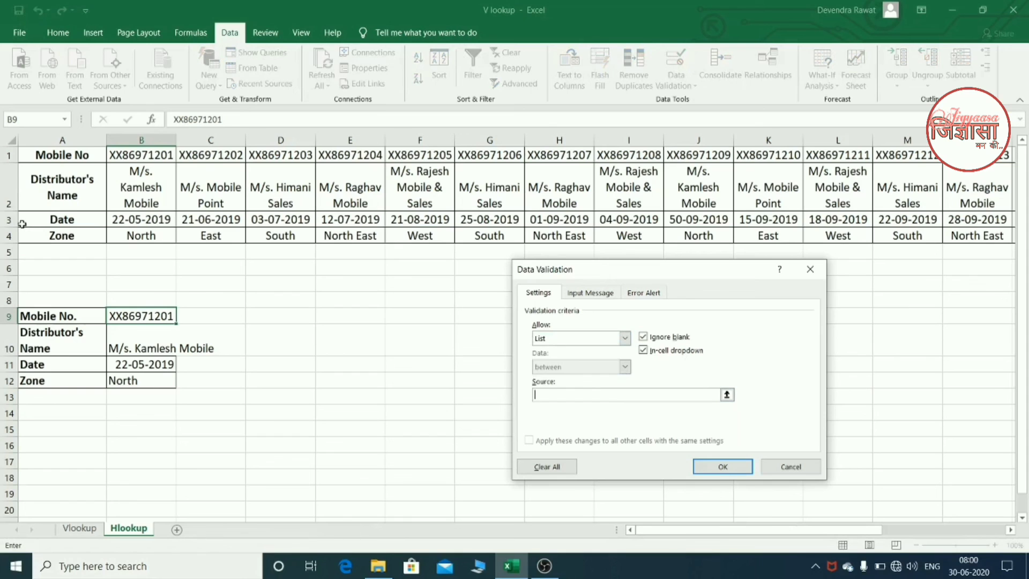
click(7, 156)
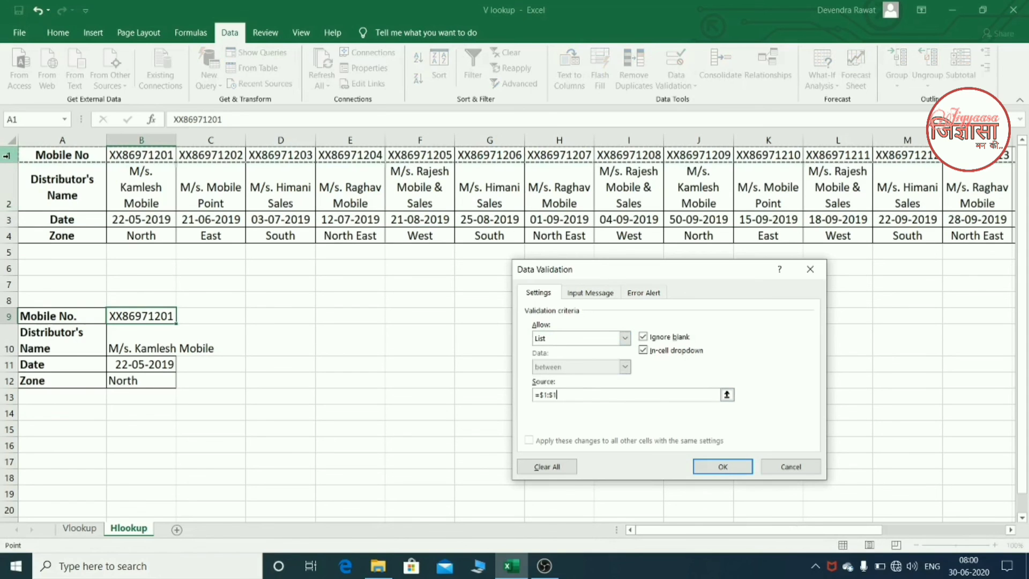
key(Return)
key(Return)
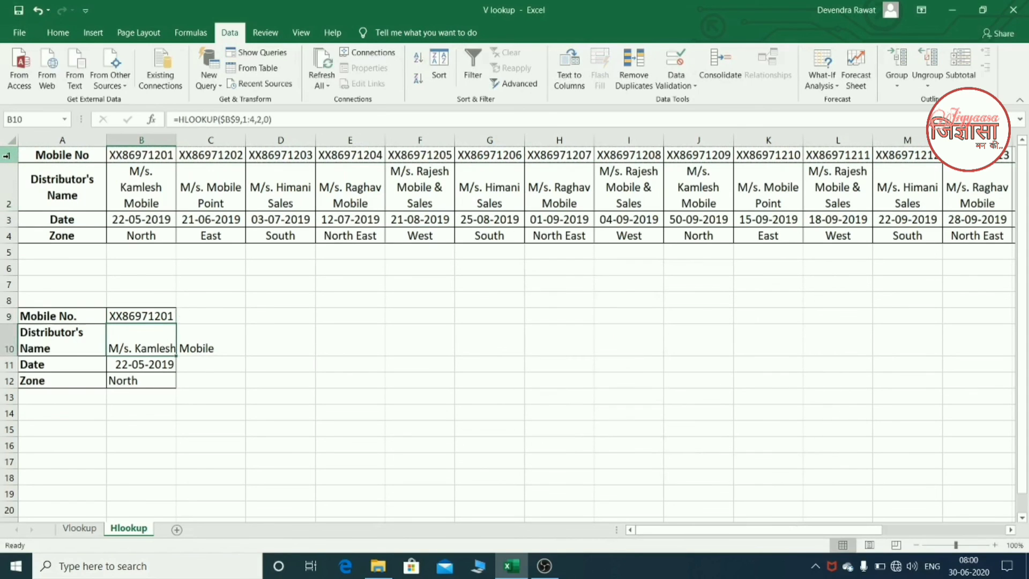
- Choose the mobile number from E1 in B9's validation list and select column E to compare its record with the form
click(161, 309)
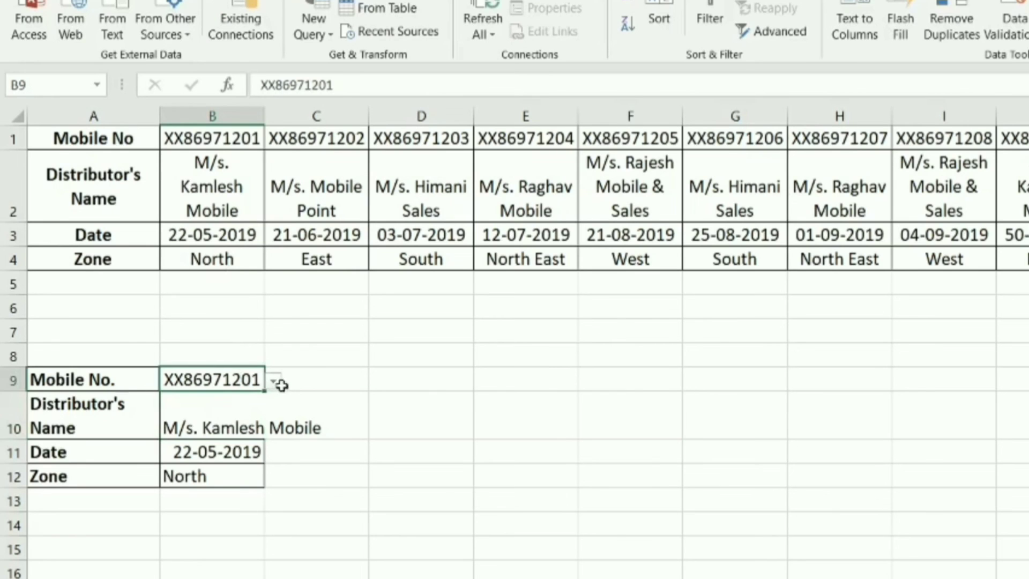
click(275, 381)
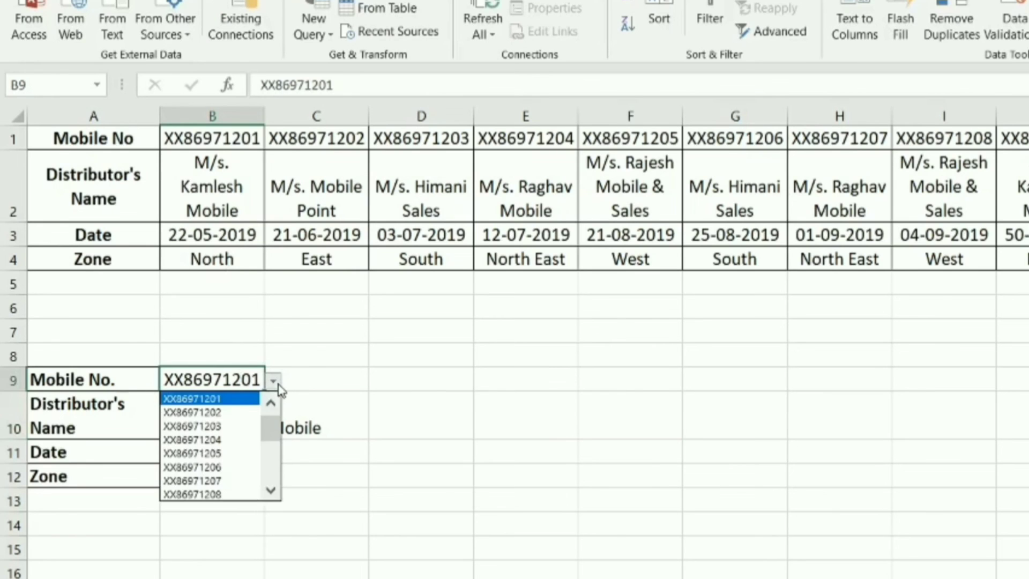
click(240, 442)
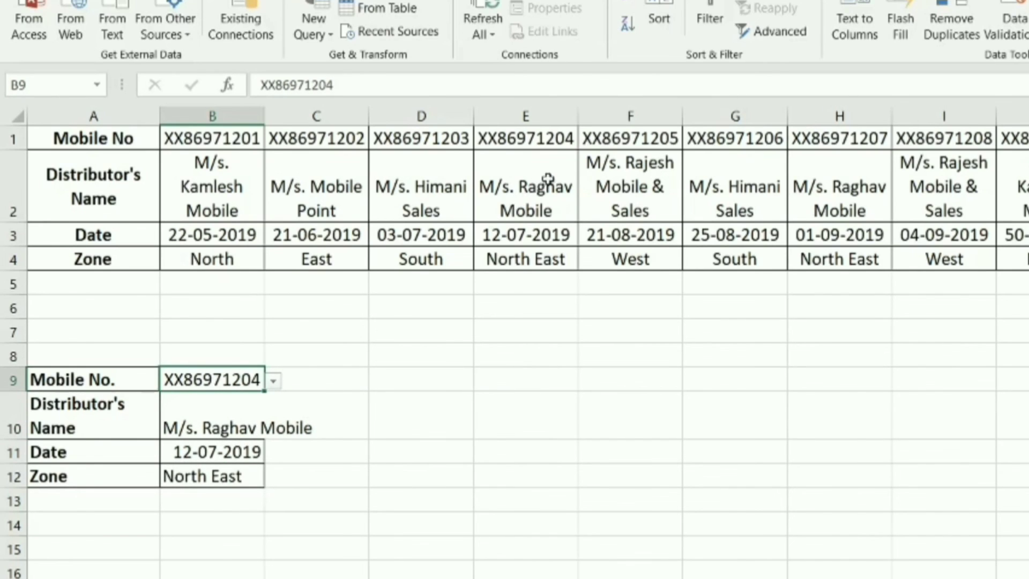
click(538, 115)
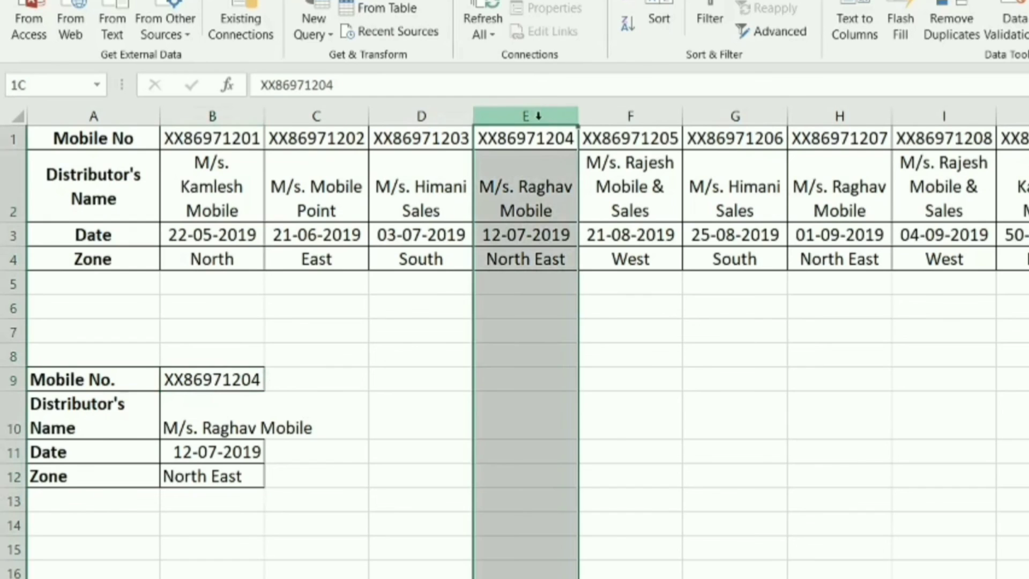